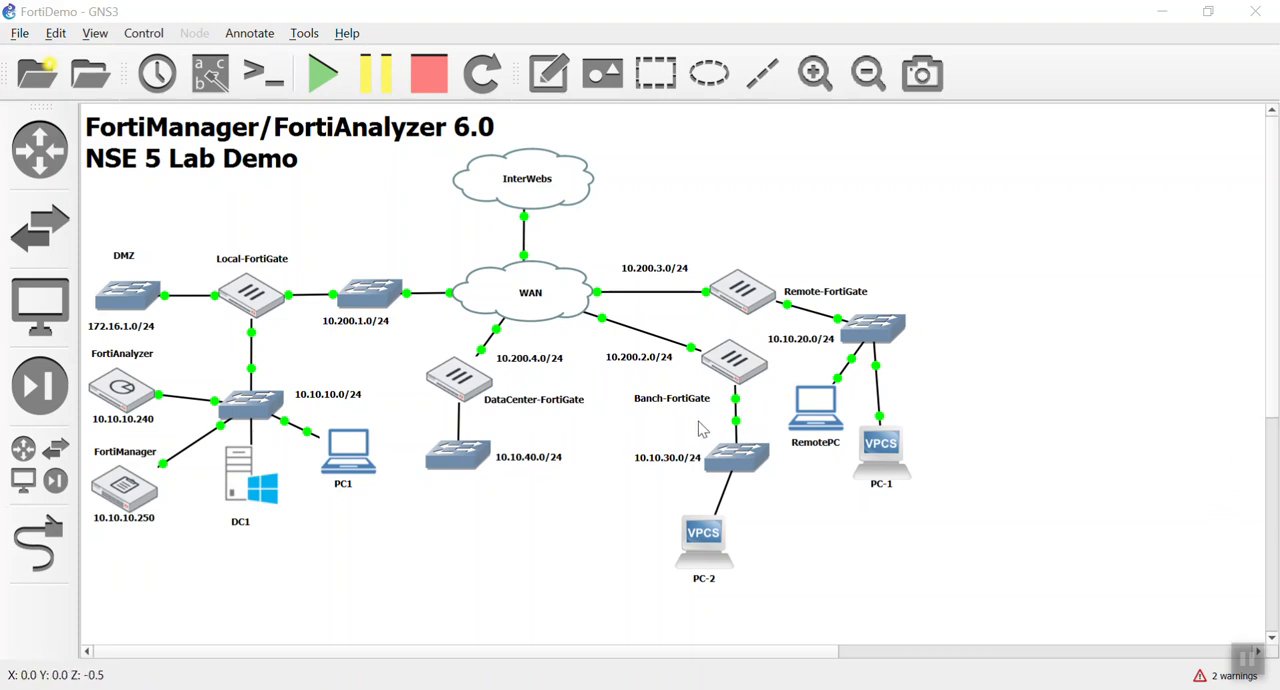
Step: Align the PC-2 node directly below the 10.10.30.0/24 switch in the topology
drag(697, 548, 735, 549)
click(579, 550)
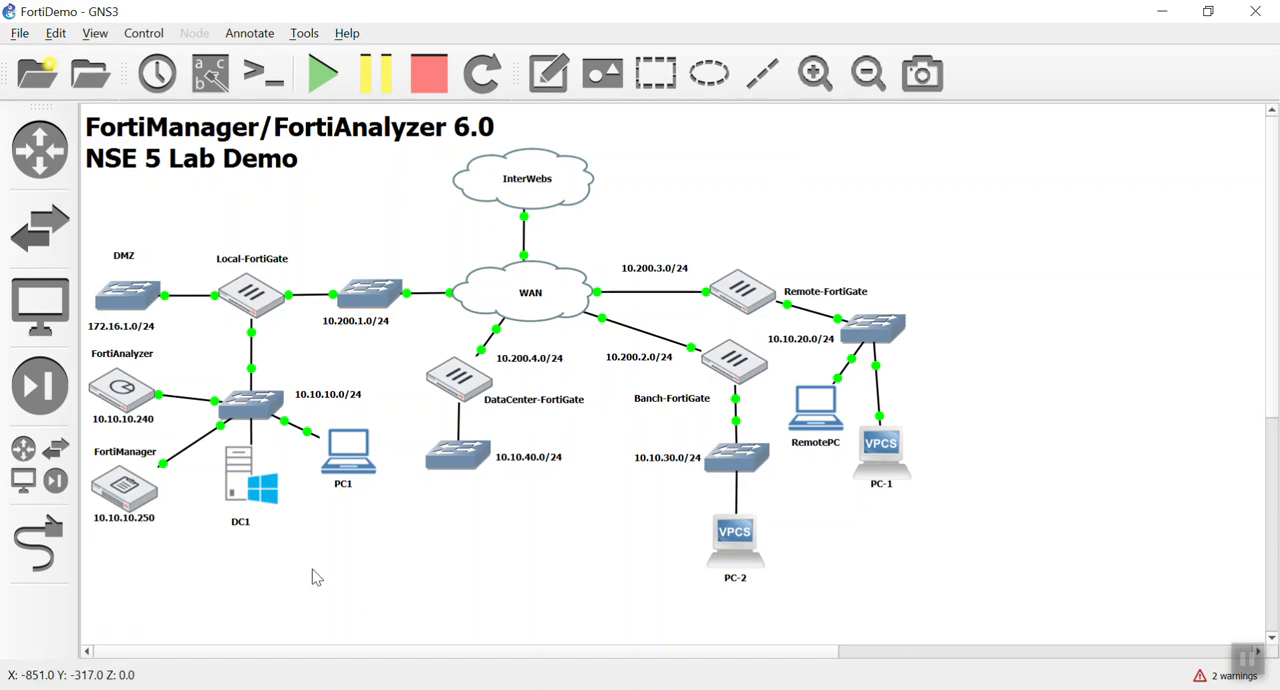
Step: Open the PC1 console and load the FortiManager login page at 10.10.10.250 in its browser
double_click(372, 448)
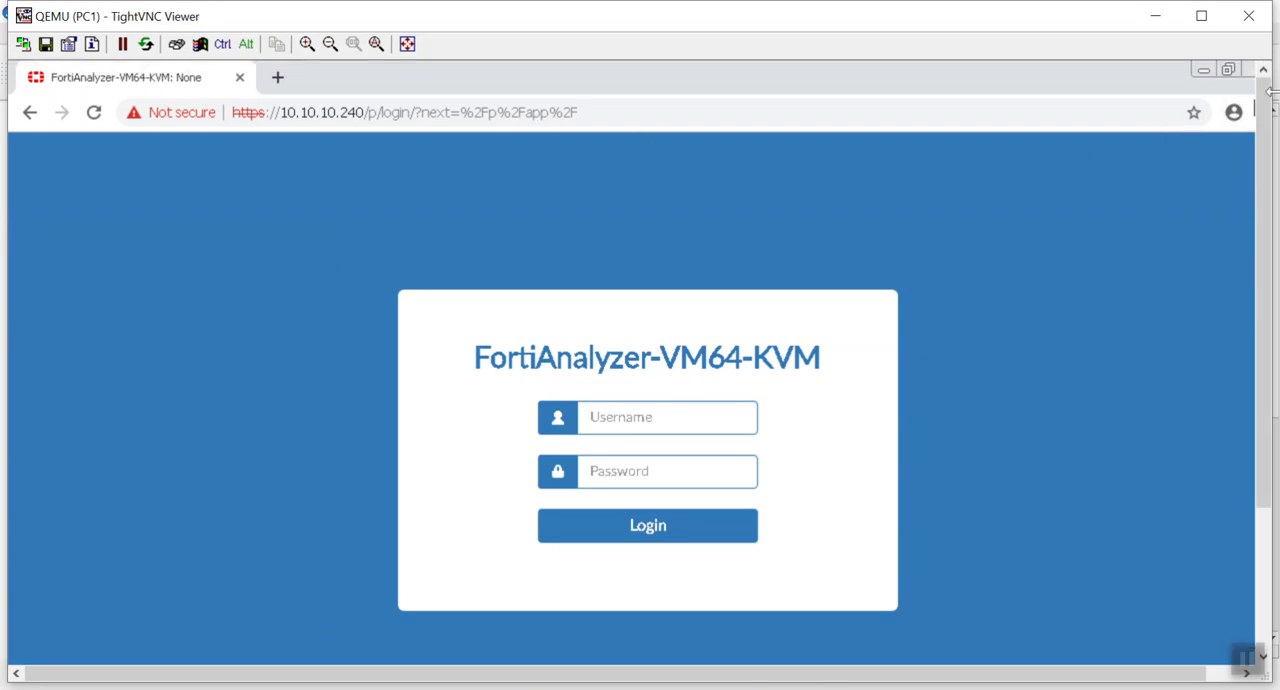
click(855, 111)
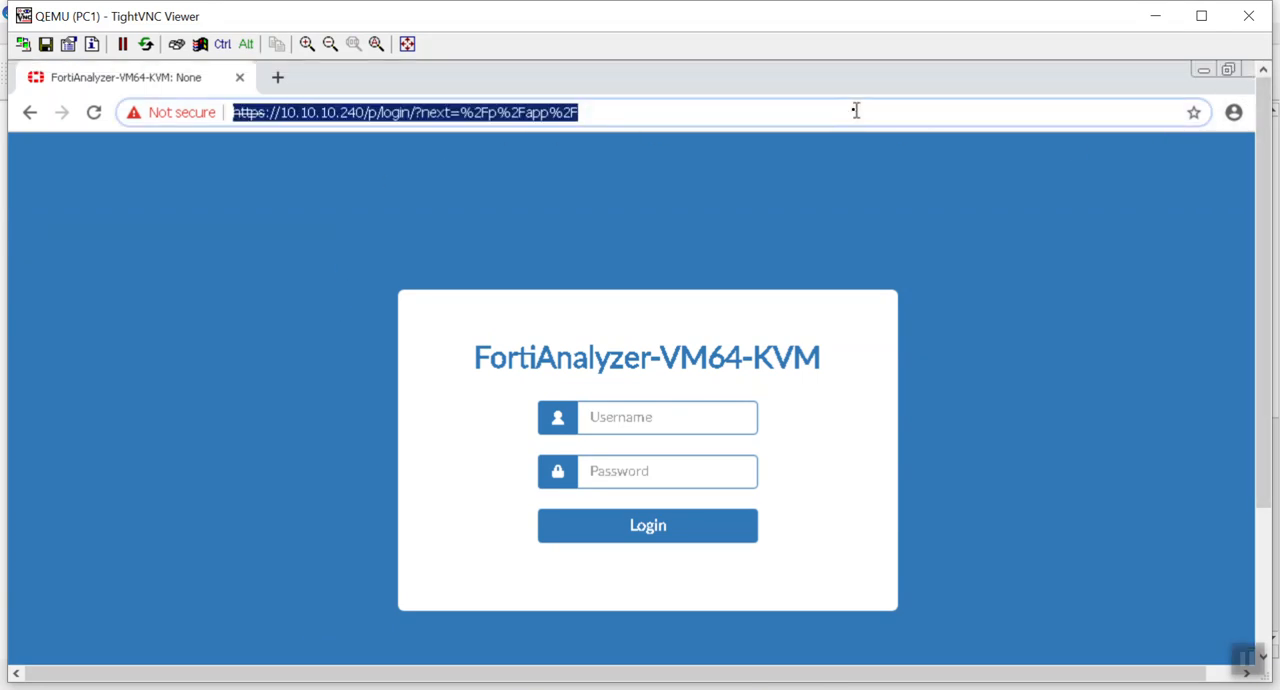
text(10.10.10.250)
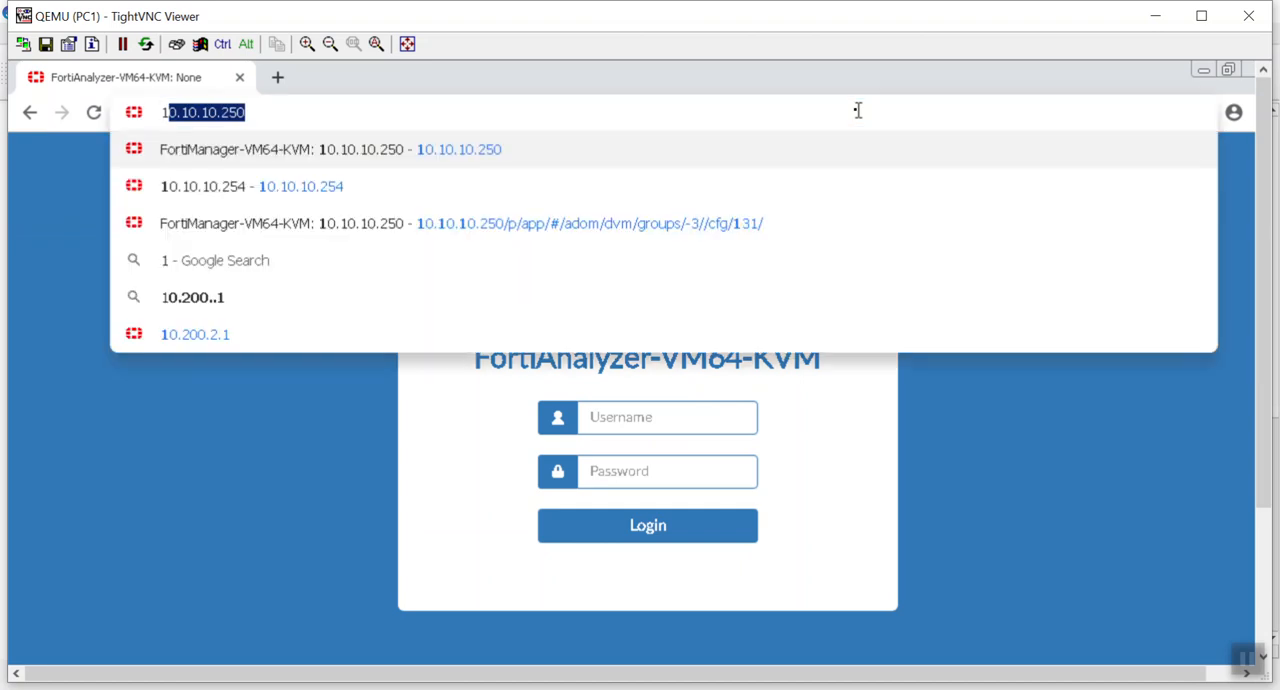
key(Return)
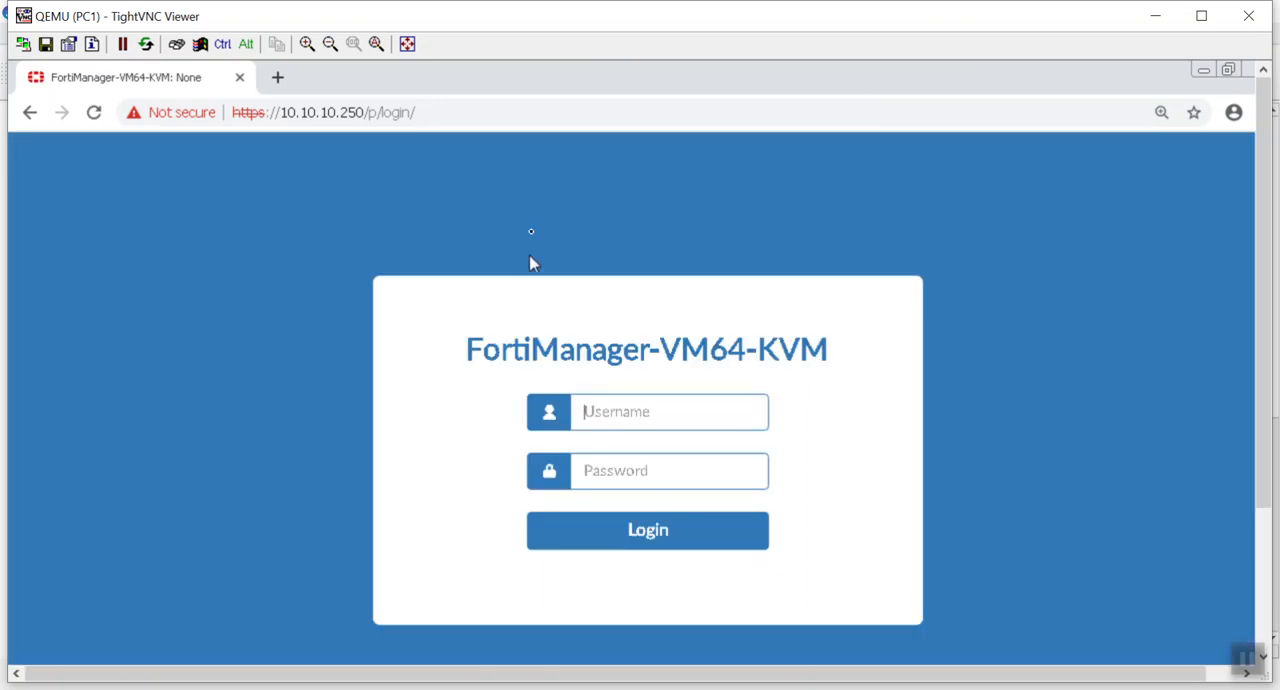
Step: Log in to FortiManager with the user name admin and the account password
click(699, 405)
text(admin********)
key(Return)
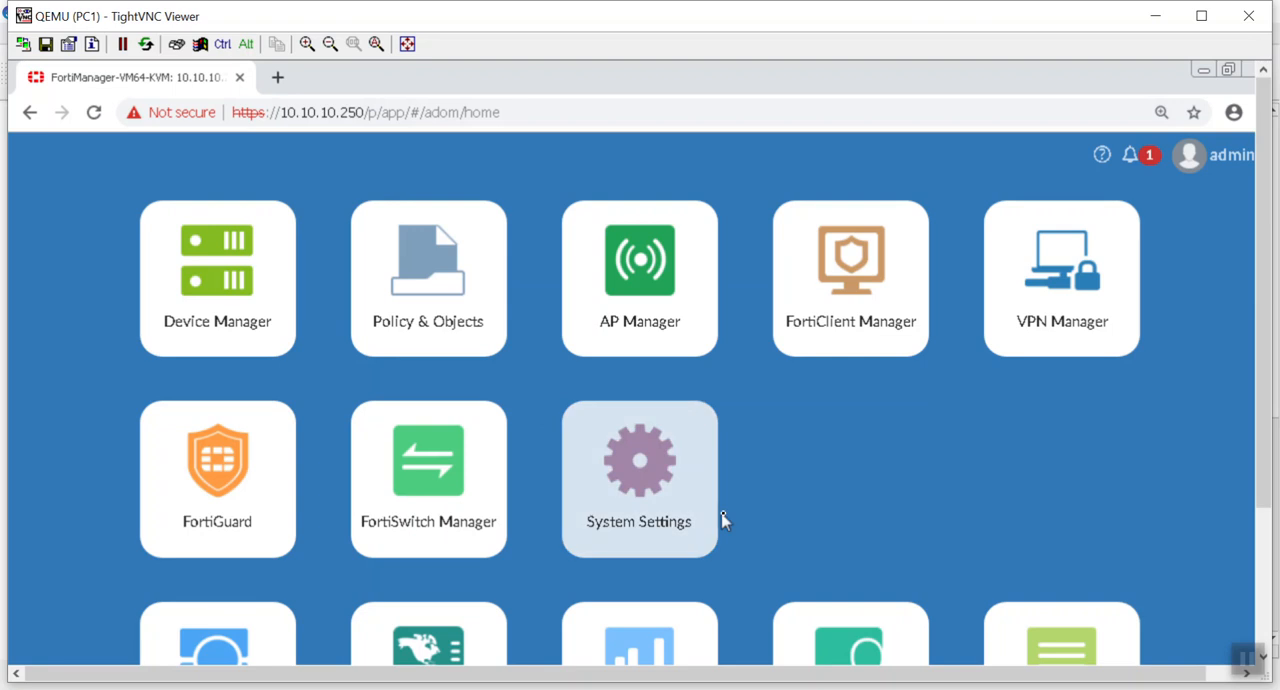
Step: Start adding a device in Device Manager by discovery, with the IP address 10.200.2.1
click(228, 326)
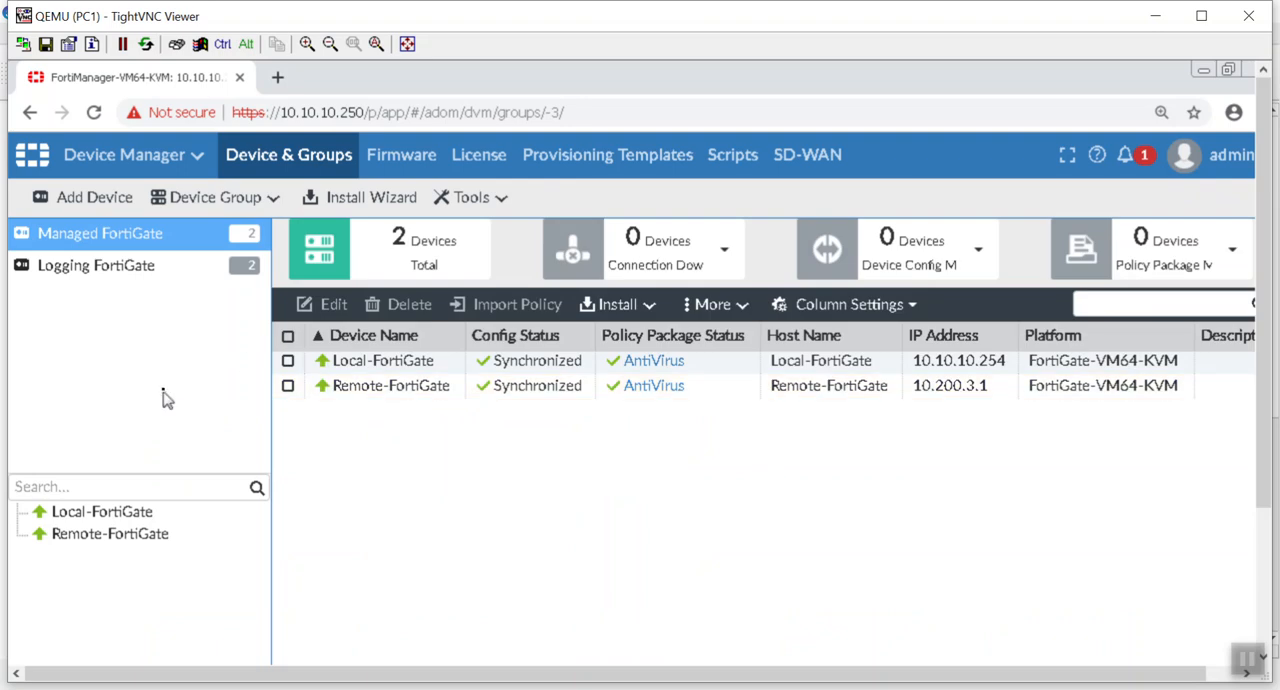
click(128, 195)
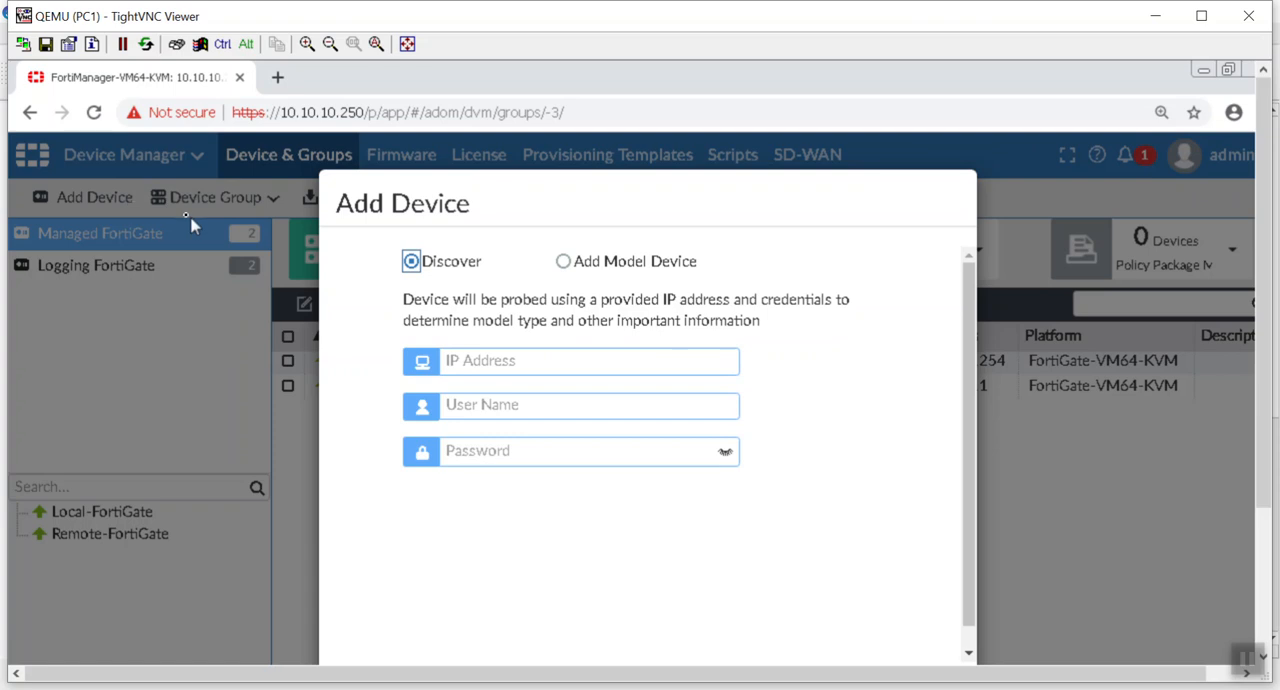
click(544, 359)
text(10.10)
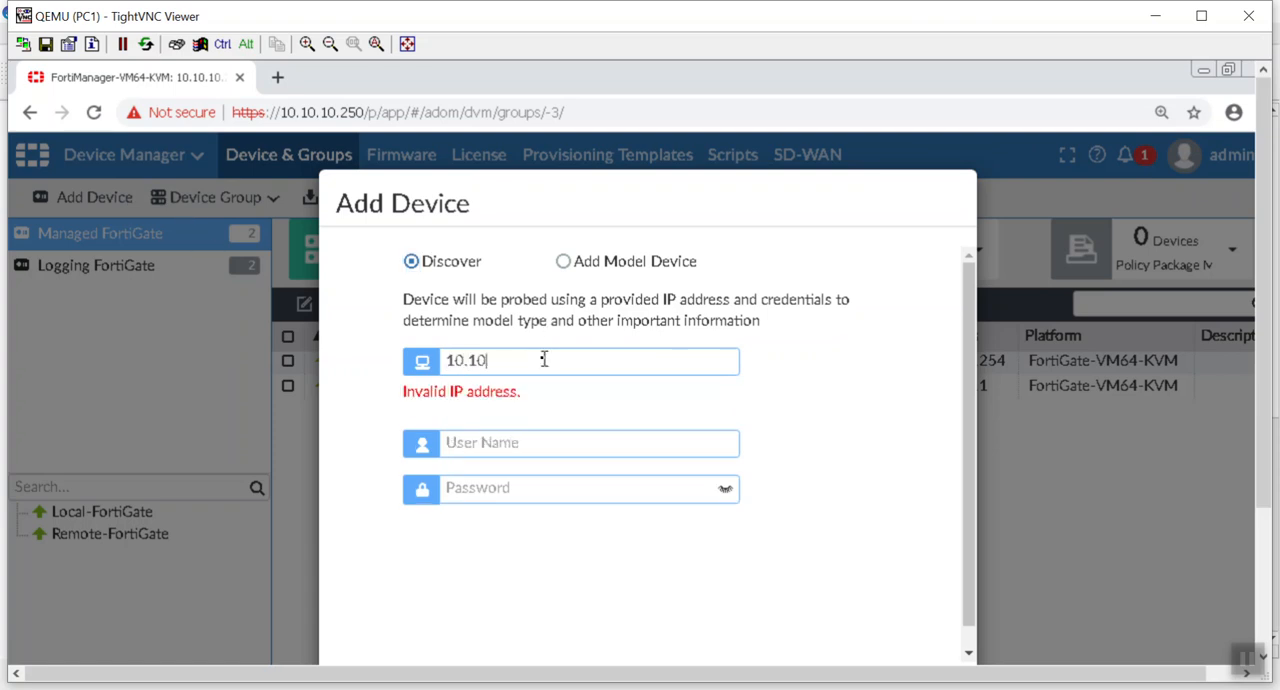
key(BackSpace)
key(BackSpace)
key(BackSpace)
text(200.2.1)
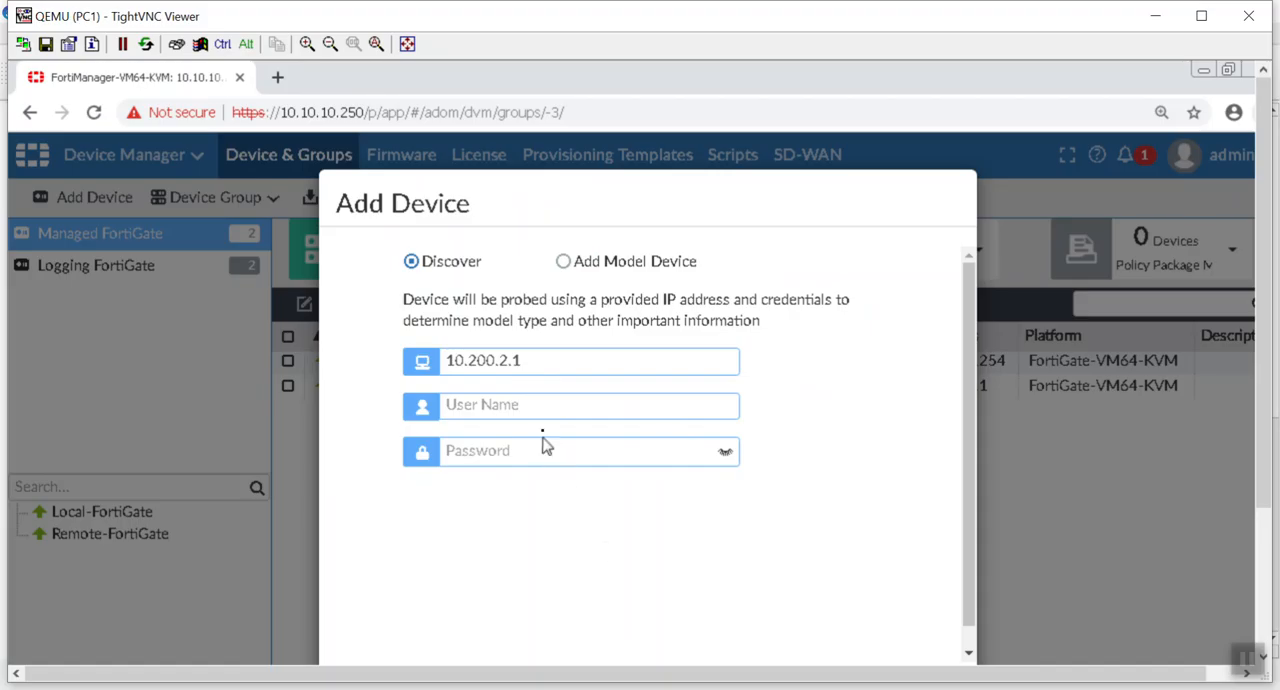
Step: Enter admin as the device's user name, leave the password empty, and run the discovery
click(500, 404)
text(admin)
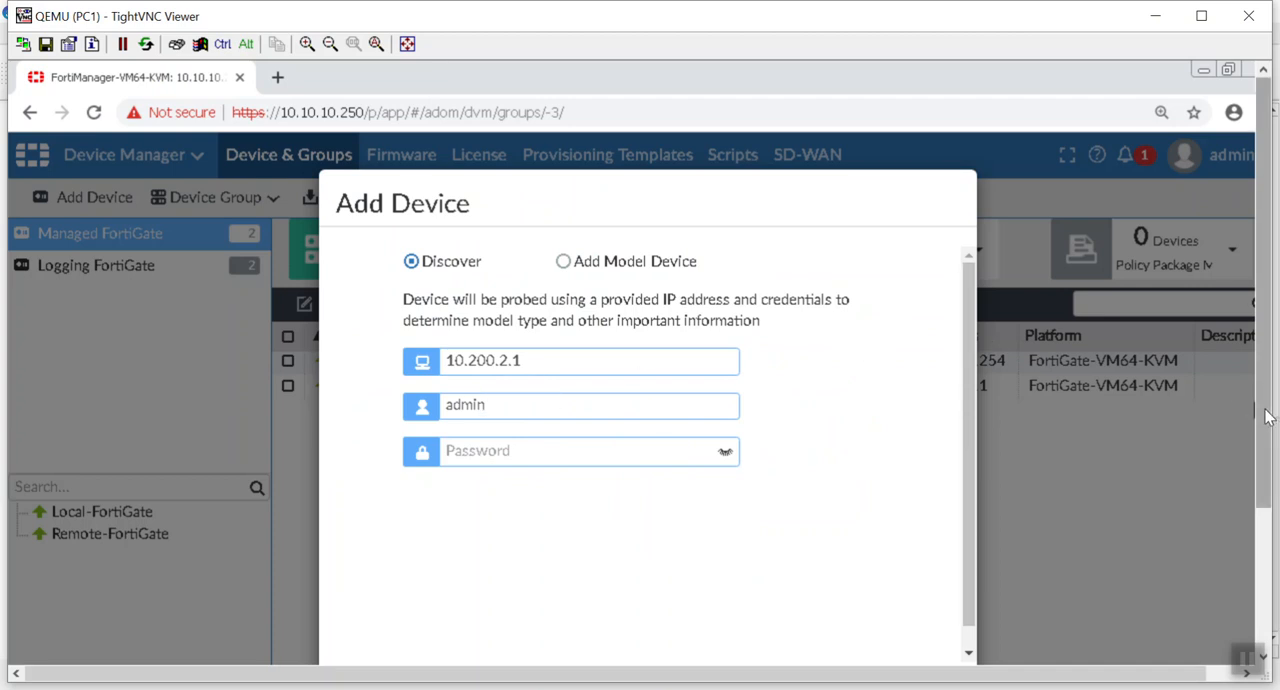
scroll(1262, 530, down, 2)
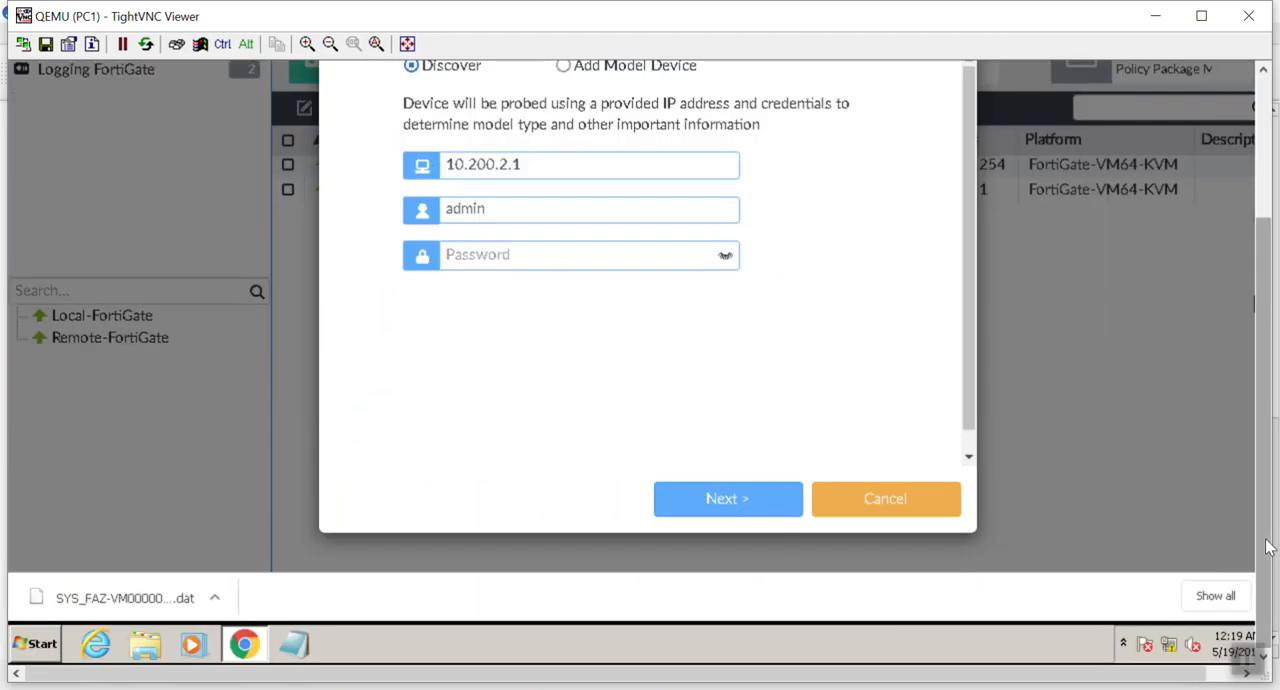
click(671, 551)
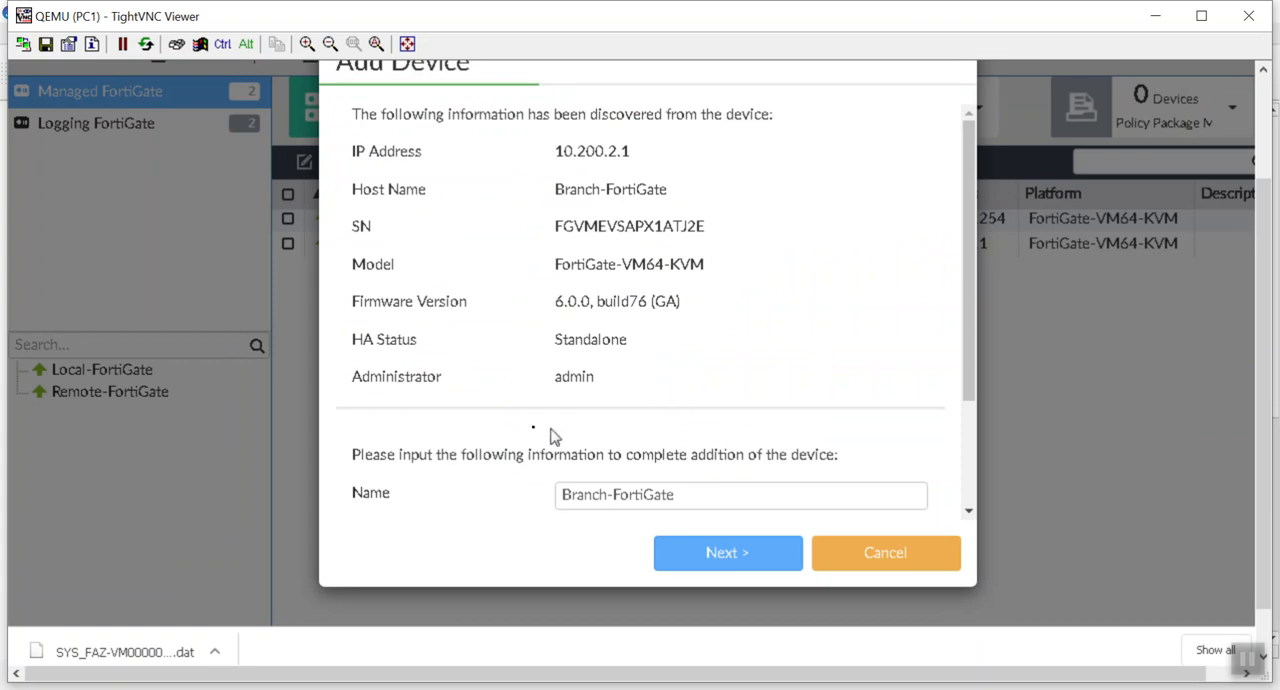
Step: Keep the name Branch-FortiGate, assign the DNS Changes system template, and add the device
click(678, 500)
drag(678, 506, 480, 494)
click(735, 494)
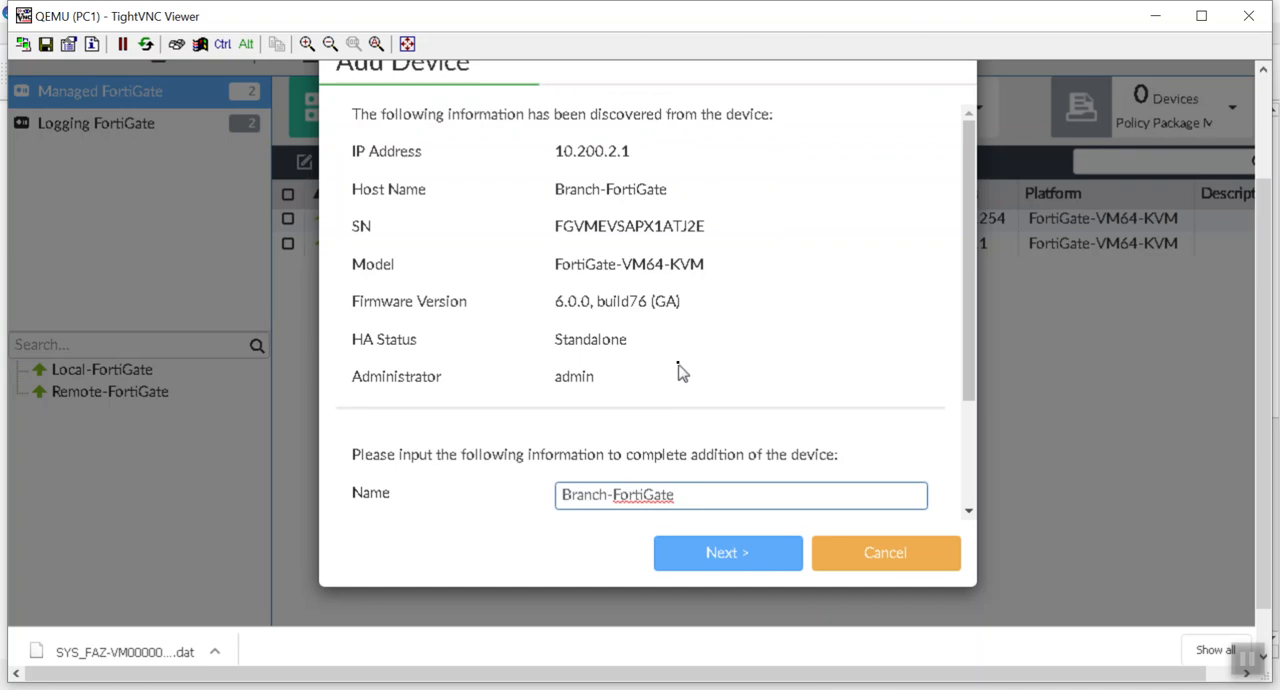
scroll(678, 370, down, 3)
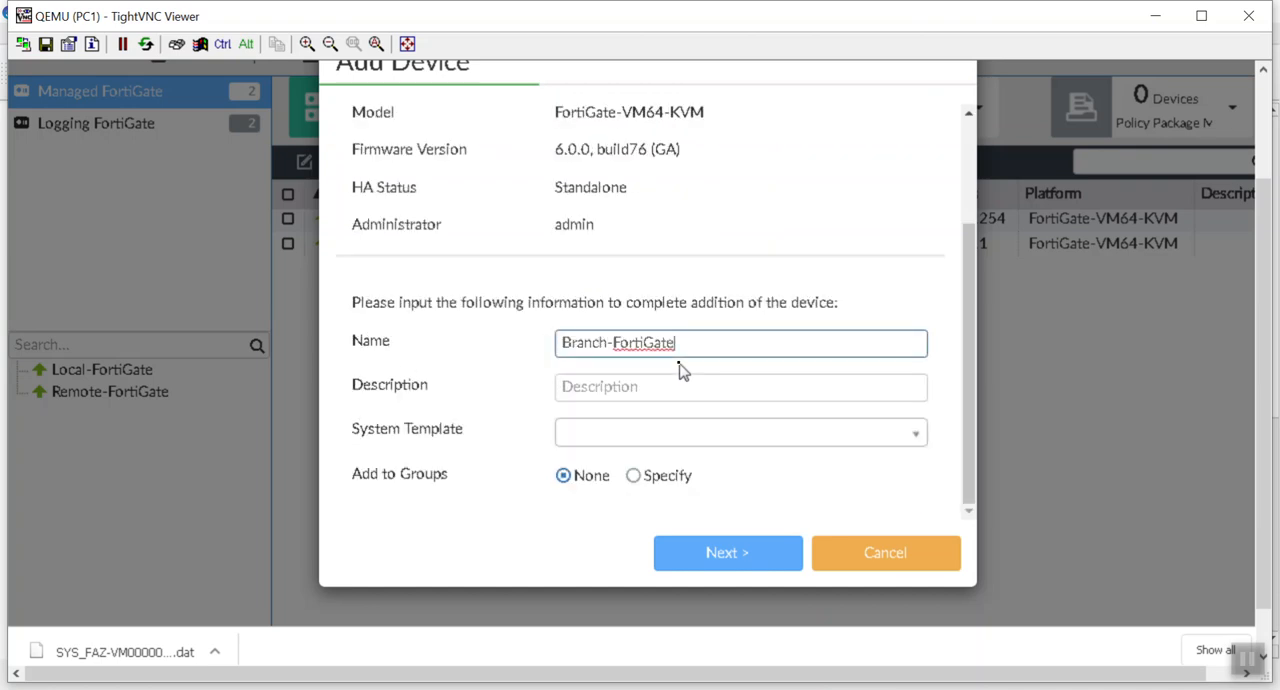
click(605, 387)
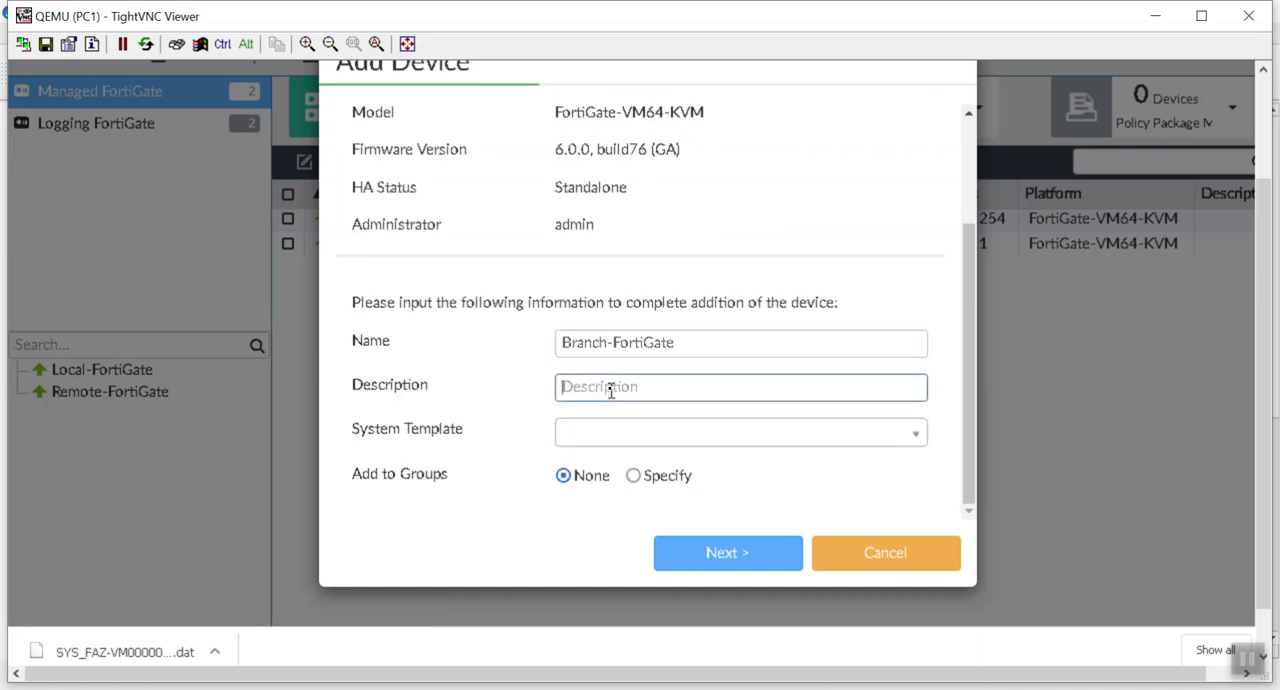
click(632, 440)
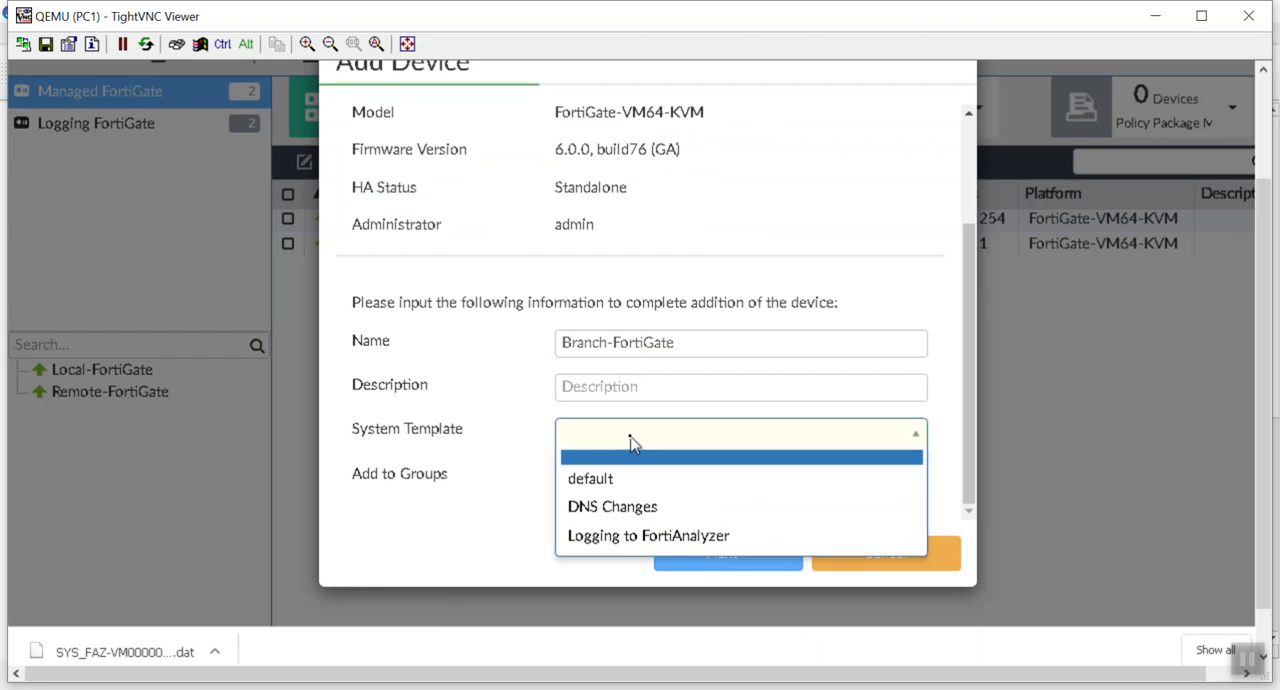
click(704, 507)
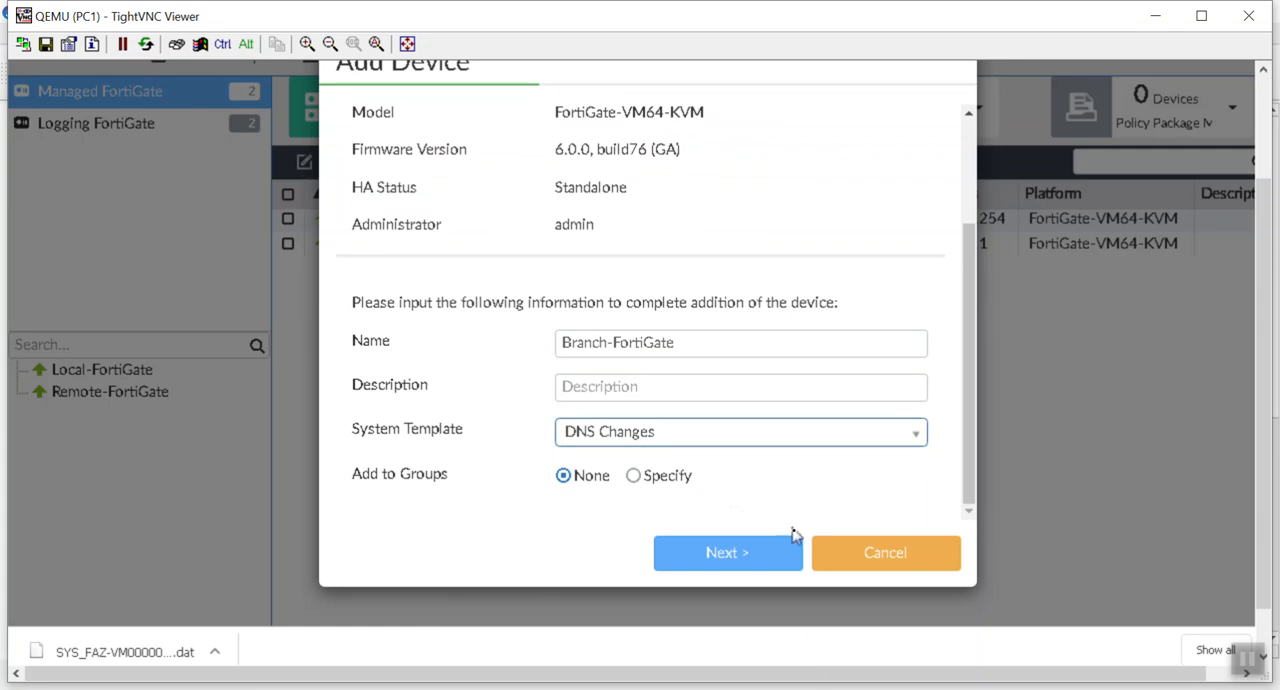
click(740, 552)
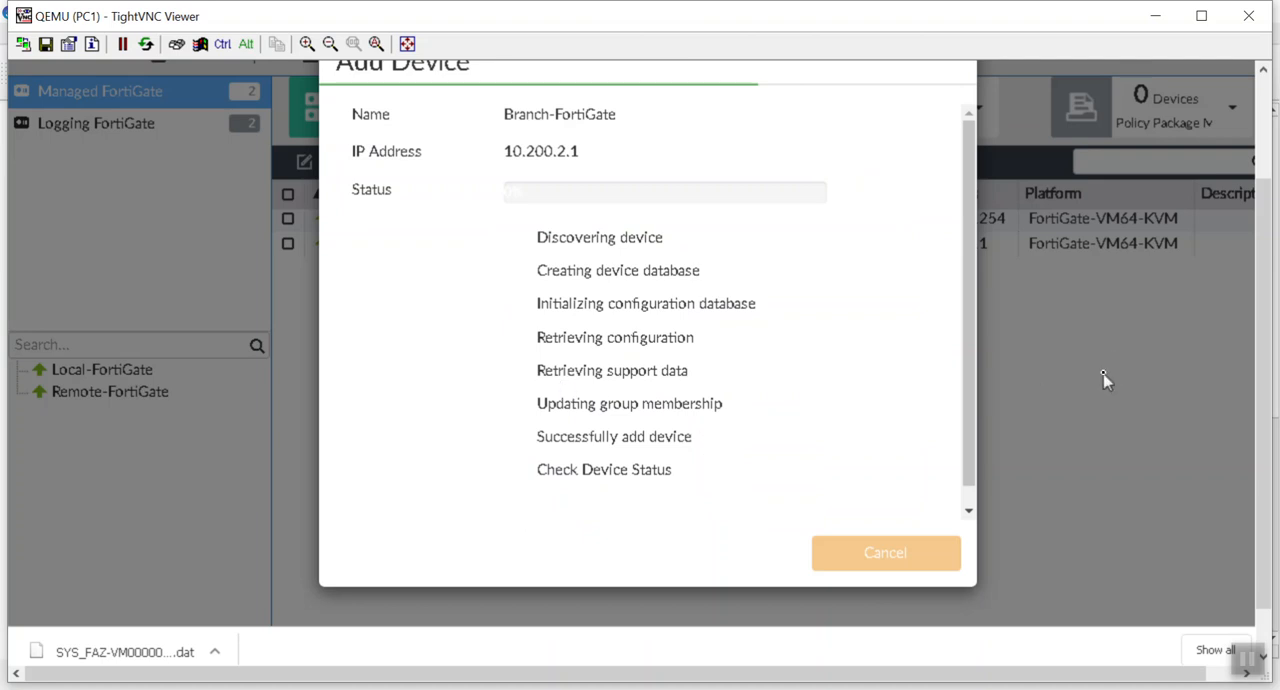
Step: Follow the device addition through its stages and begin importing Branch-FortiGate's policies and objects immediately
click(1266, 130)
drag(1266, 130, 1268, 185)
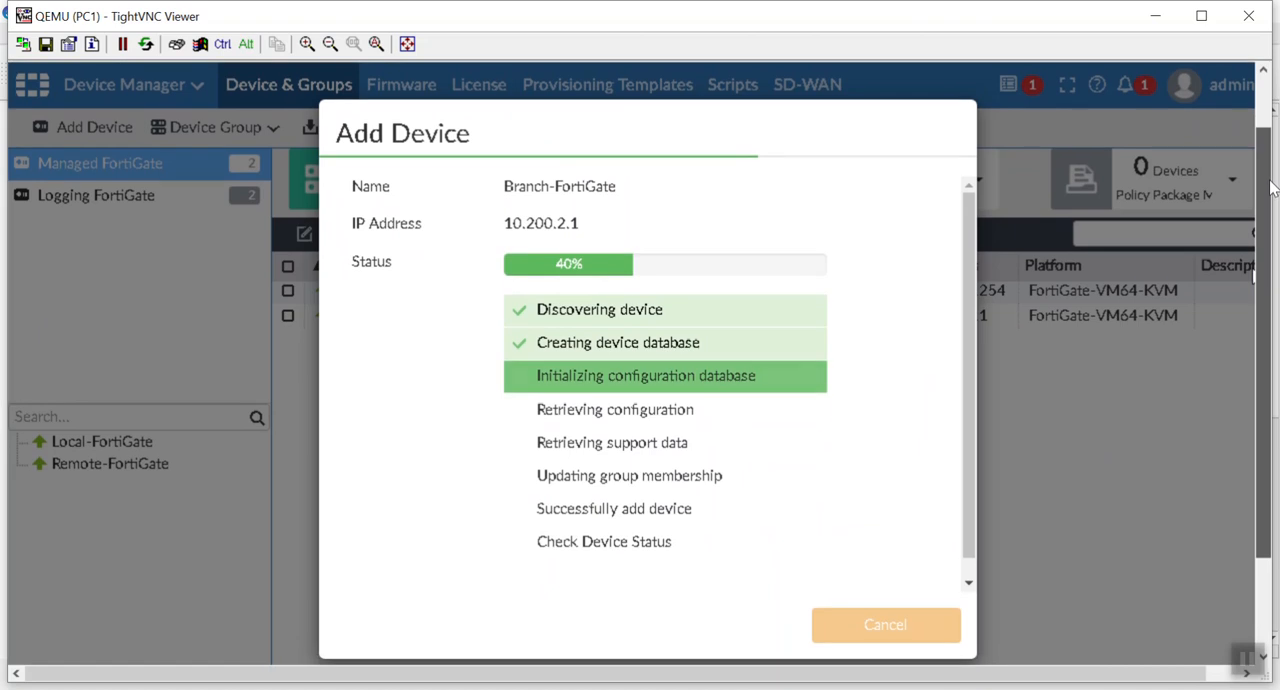
drag(967, 223, 993, 164)
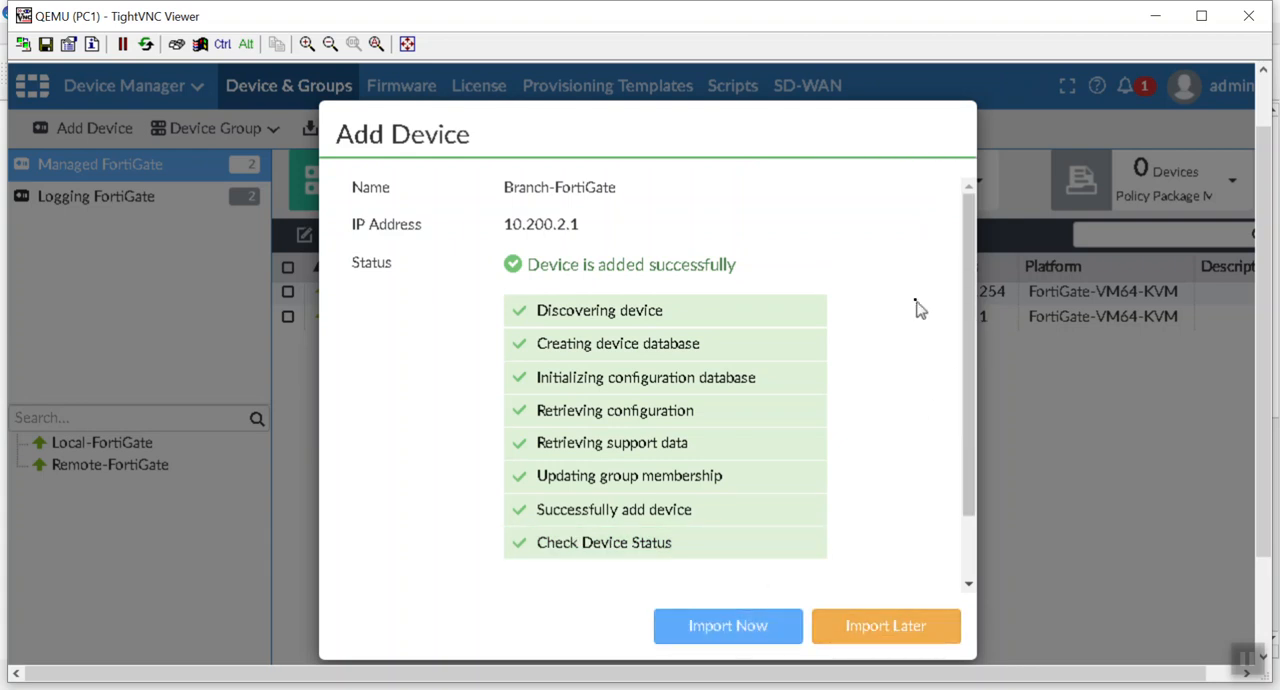
scroll(910, 305, down, 2)
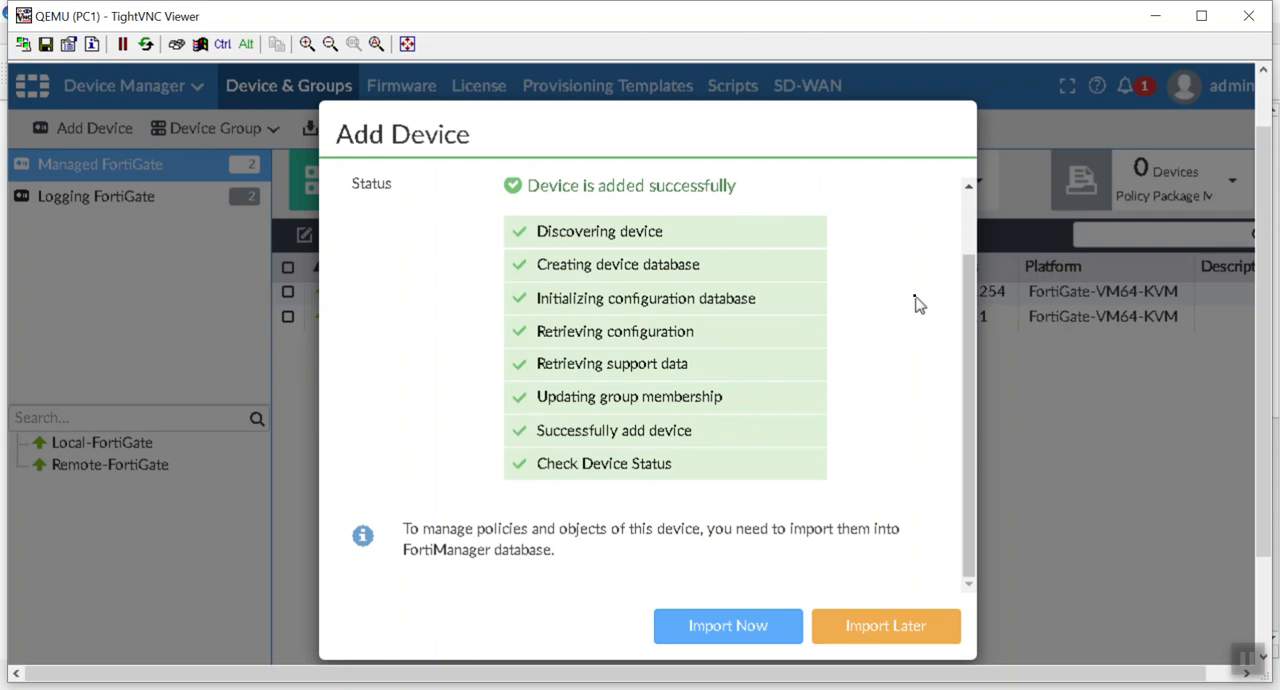
click(757, 641)
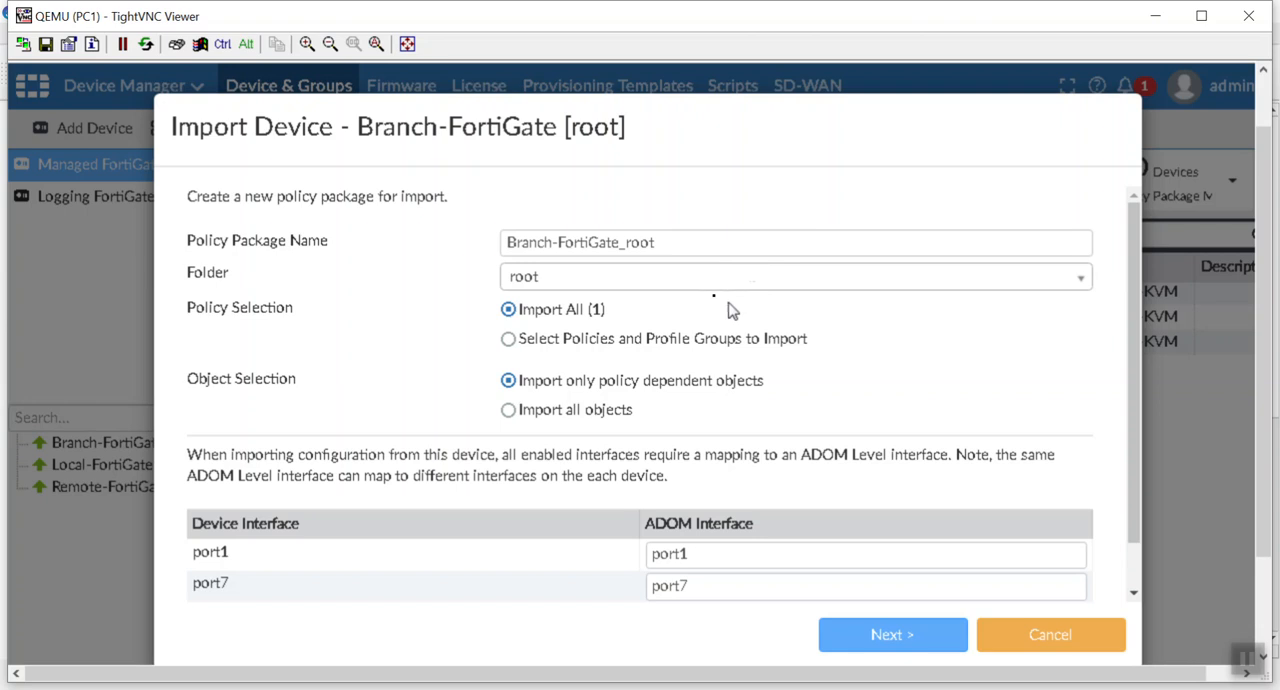
Step: Name the policy package Branch-FortiGate_Initial and choose to import only policy dependent objects
click(740, 243)
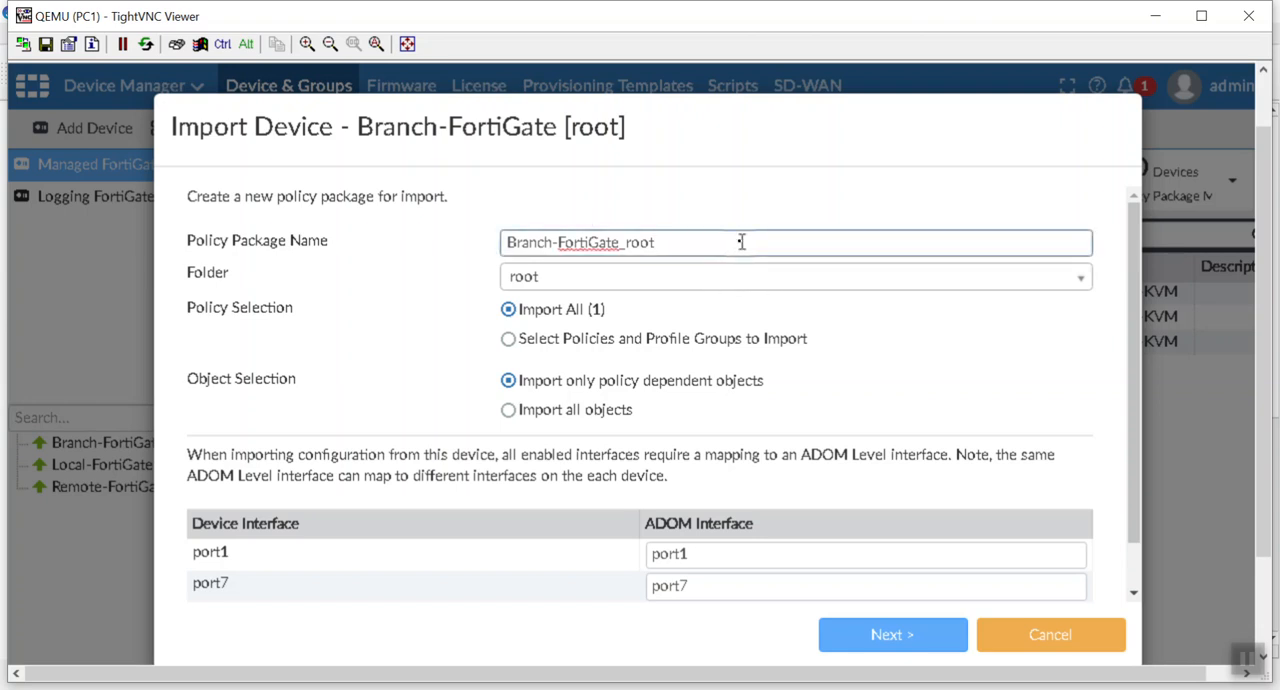
key(BackSpace)
text(l)
click(636, 412)
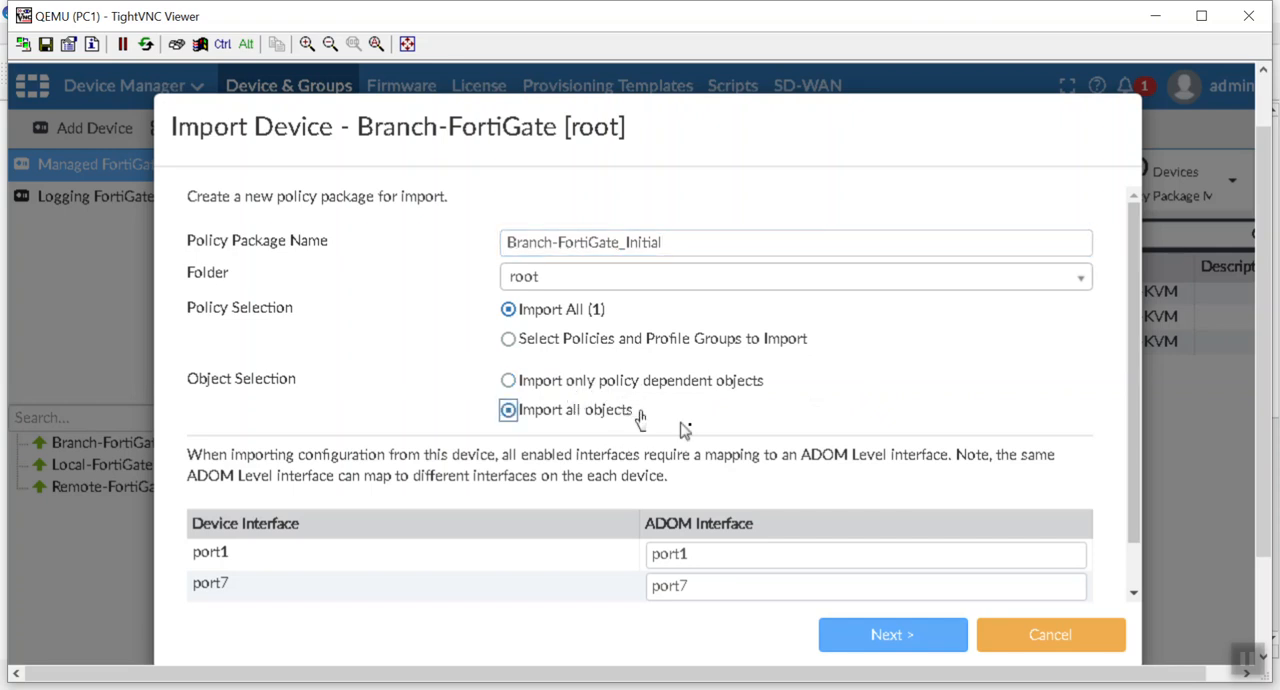
click(692, 389)
Step: Map the device interface port1 to the ADOM interface WAN and port7 to LAN, checking the topology for their roles
scroll(1017, 375, down, 1)
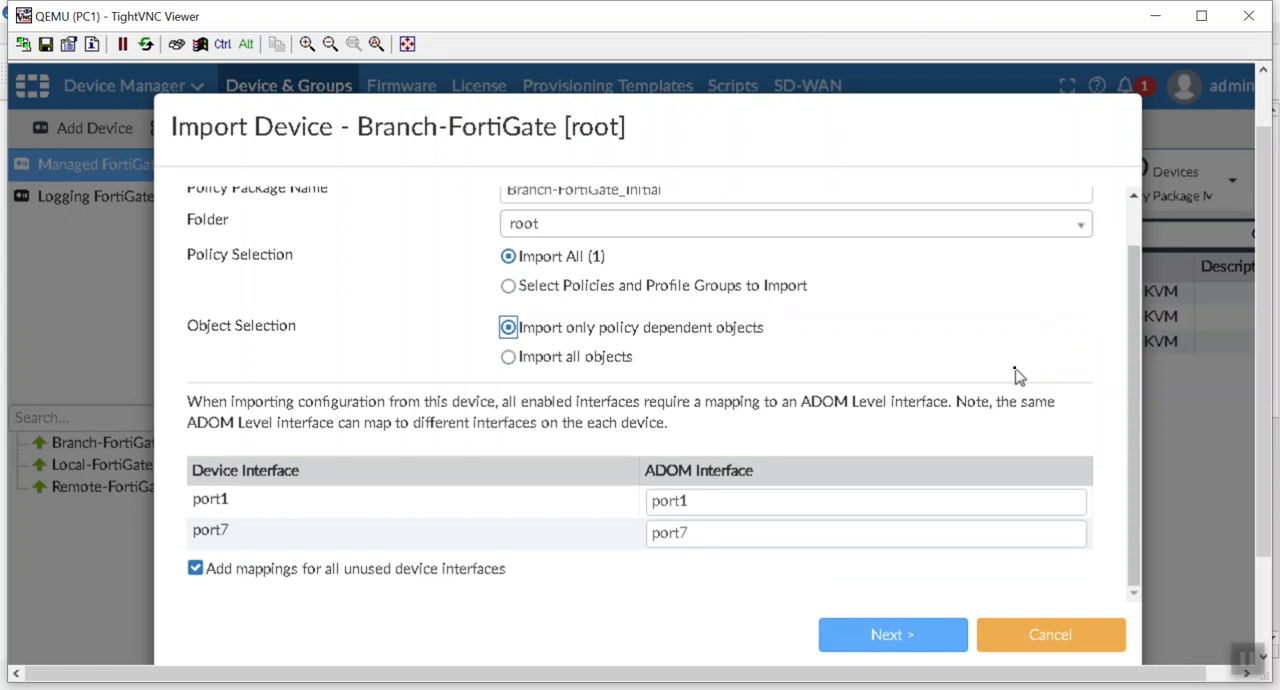
click(710, 498)
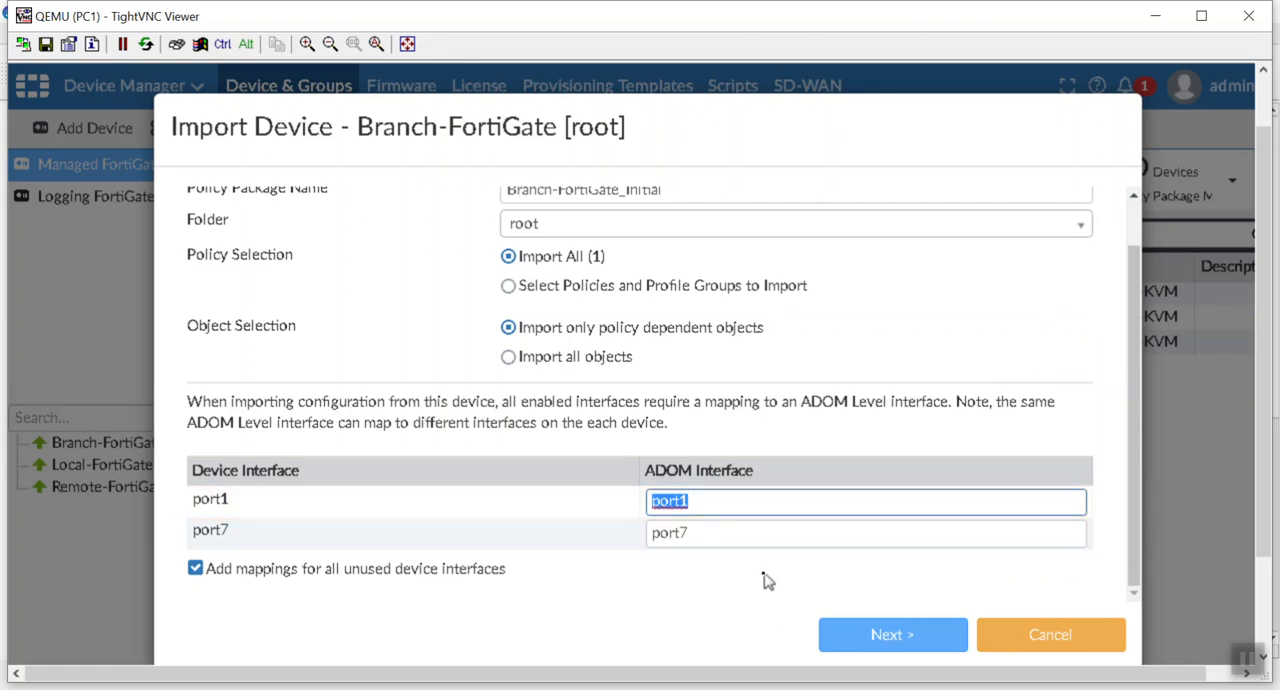
key(alt+Tab)
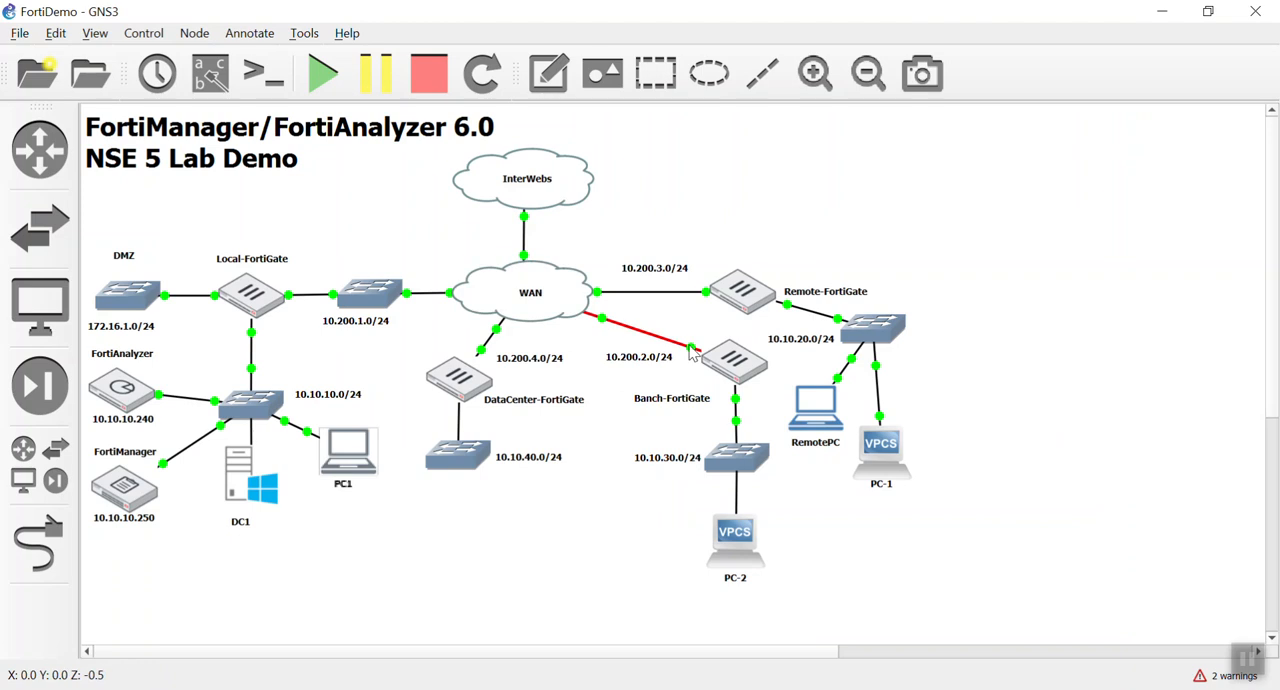
mouse_move(757, 368)
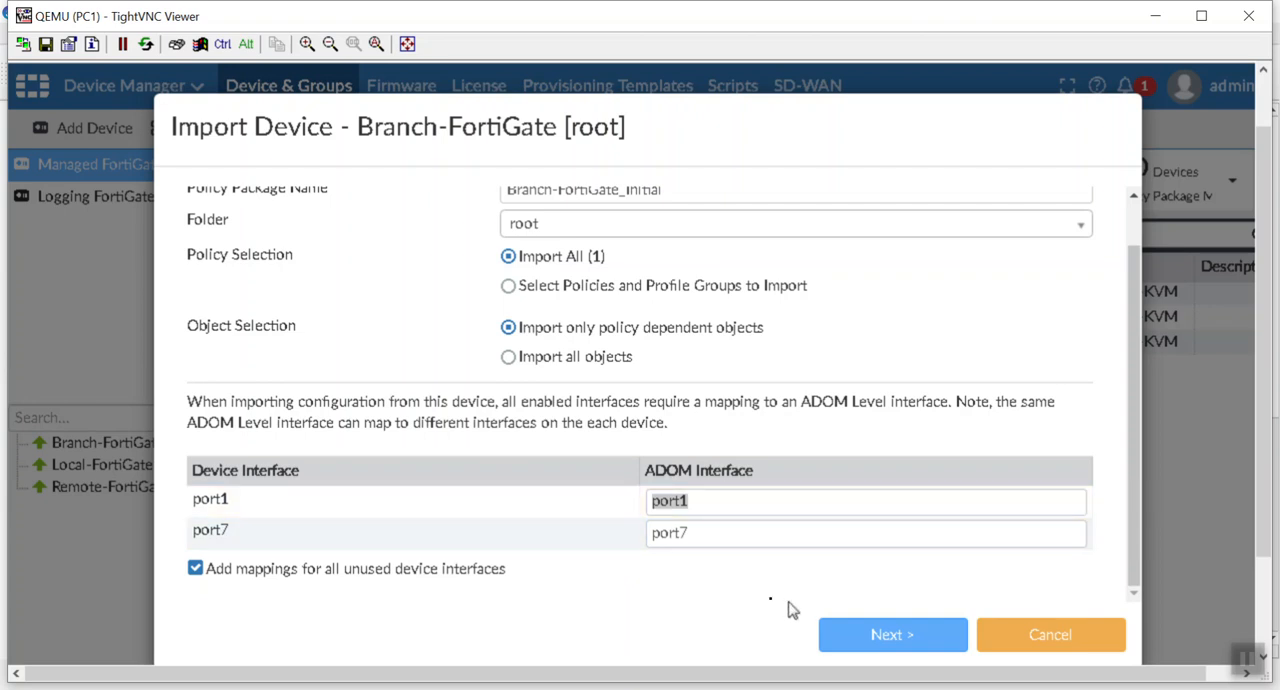
double_click(786, 501)
text(W)
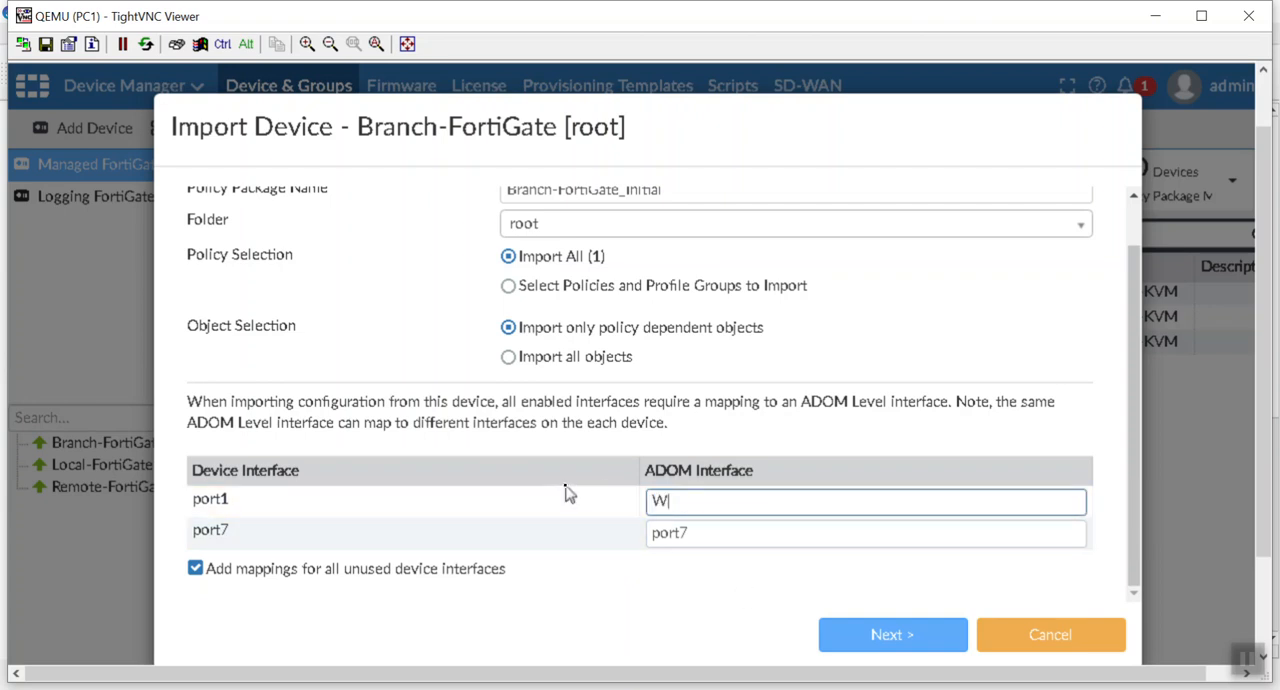
text(AN)
key(Tab)
text(LAN)
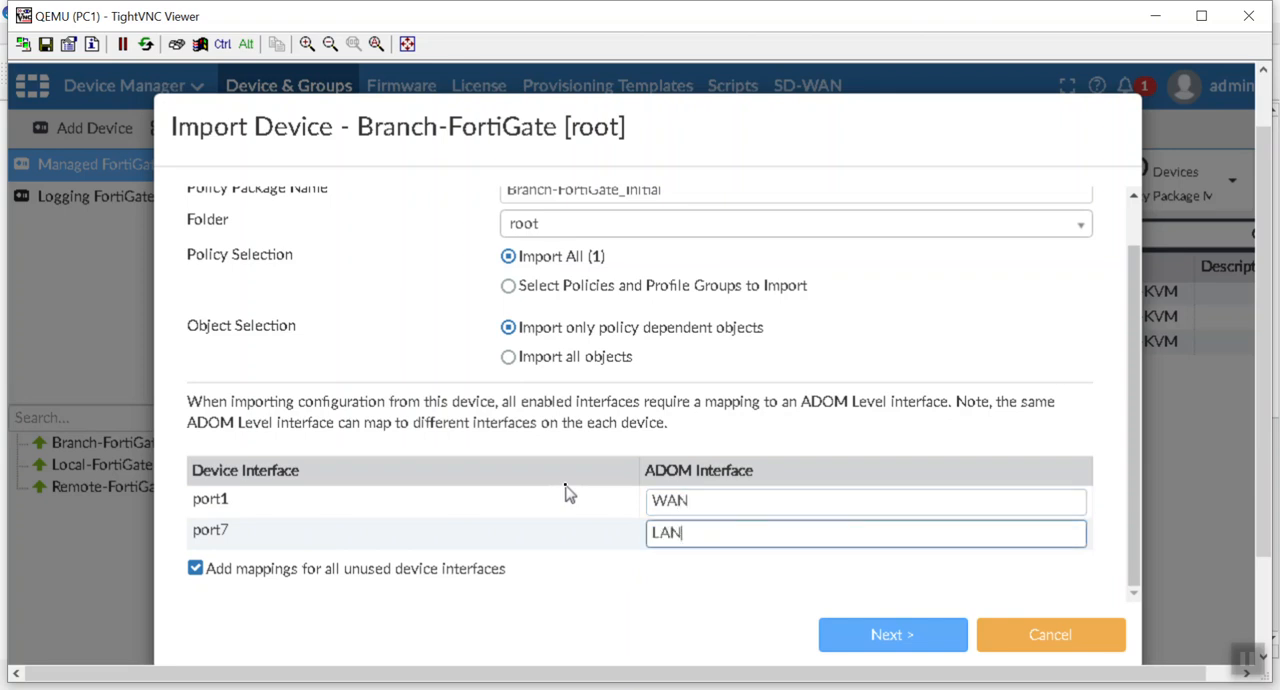
Step: Run the Branch-FortiGate policy import with the listed duplicate objects and finish the import wizard
click(858, 641)
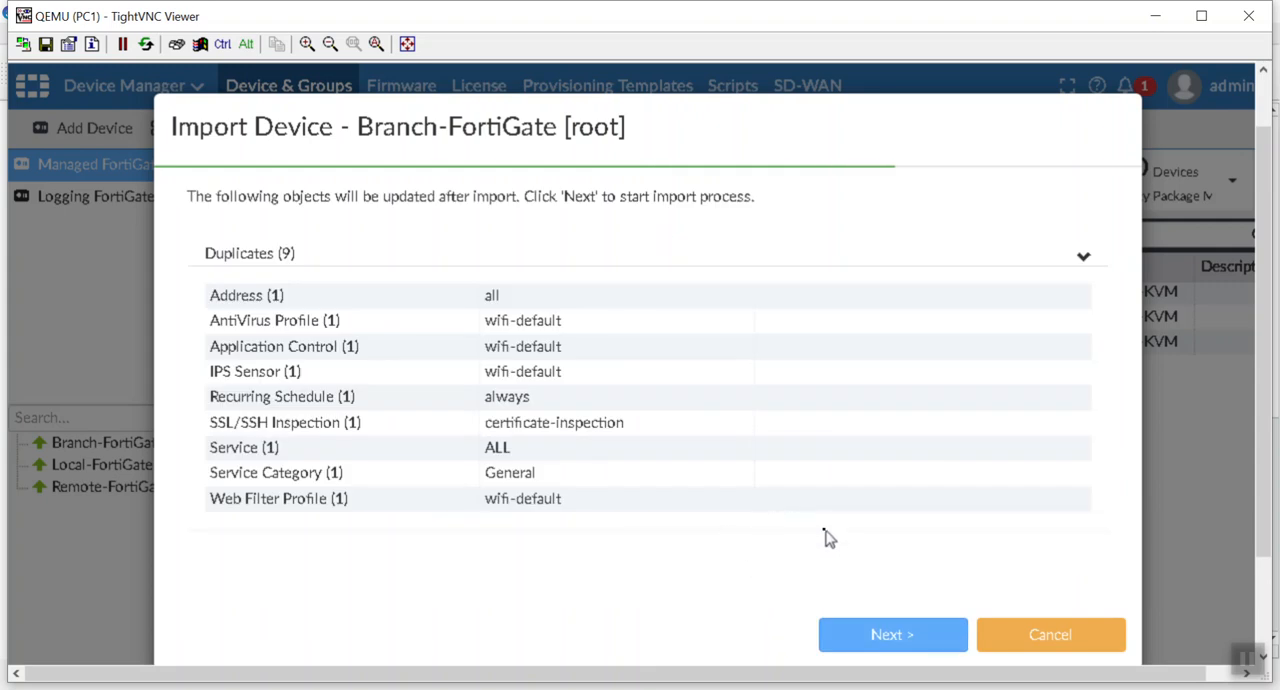
click(893, 642)
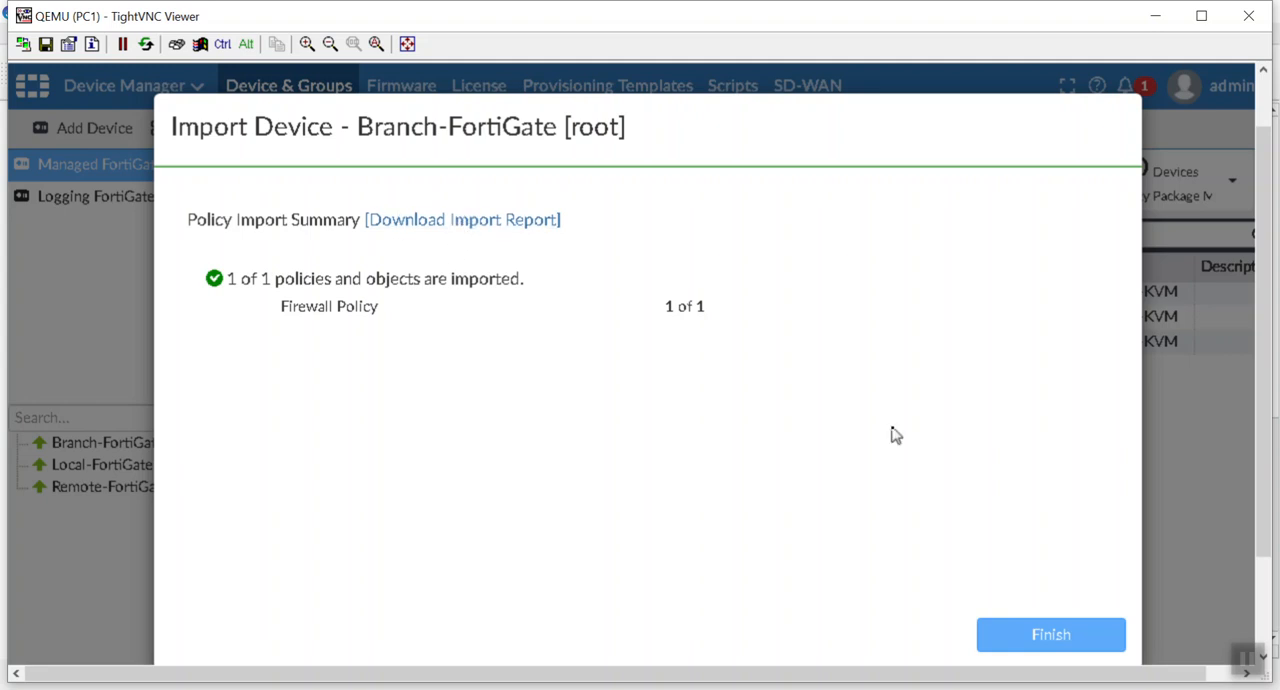
click(1065, 634)
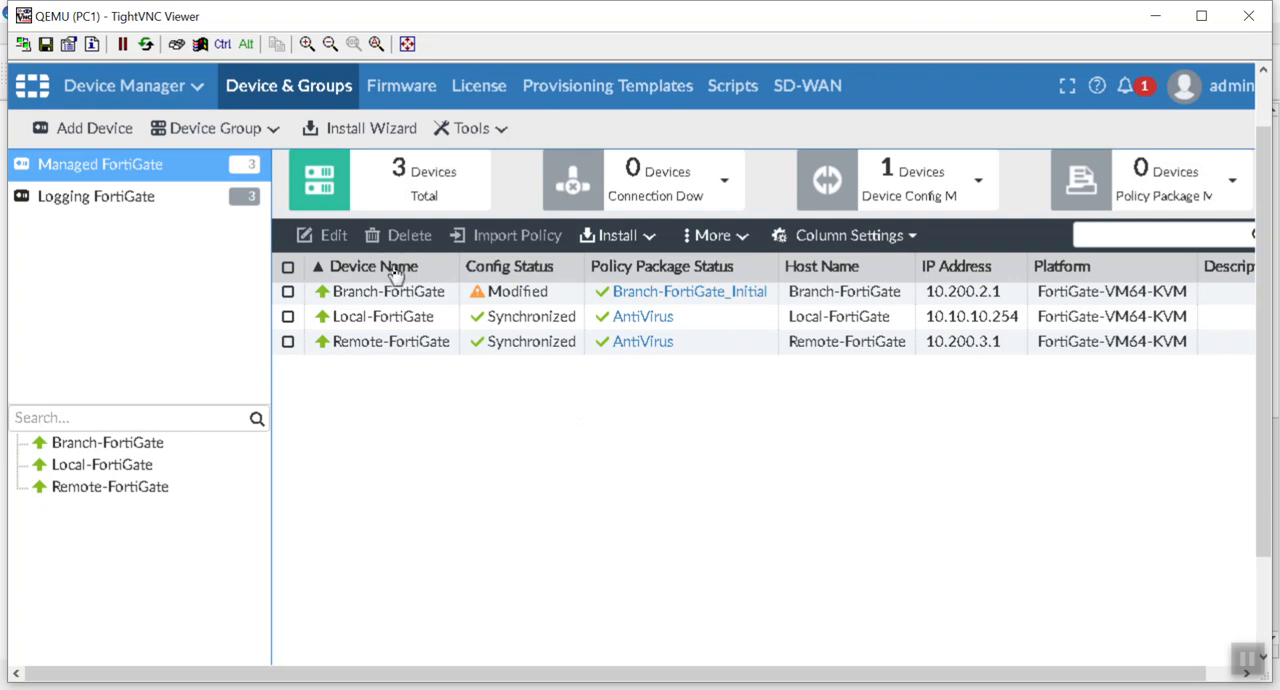
Step: Open the system dashboard of the managed device Branch-FortiGate
double_click(425, 293)
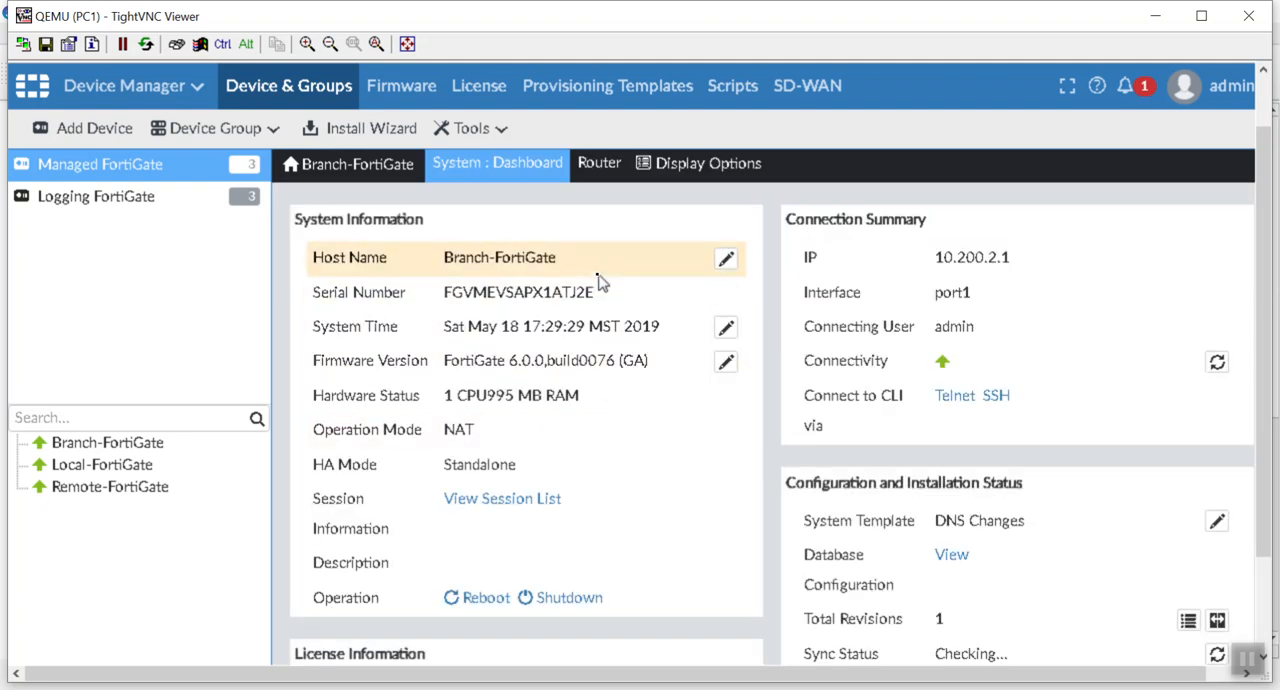
Step: Review the system, license, and configuration and installation status information on the Branch-FortiGate dashboard
scroll(599, 284, down, 1)
scroll(599, 284, down, 8)
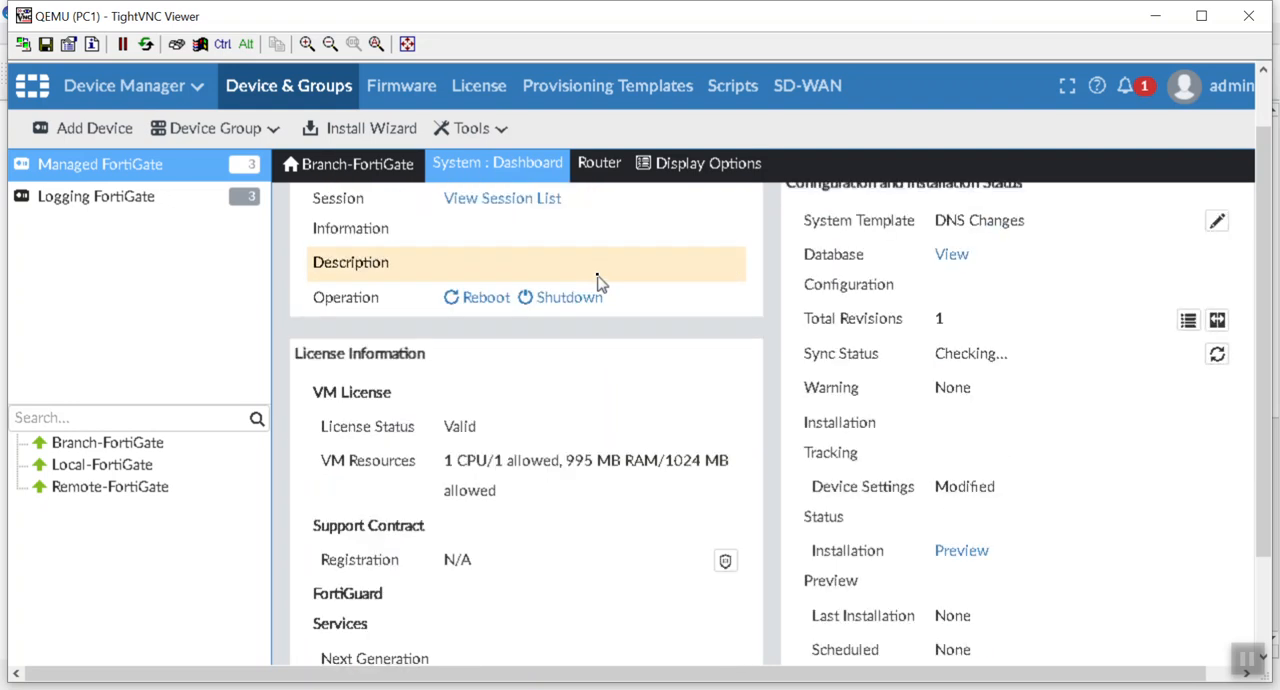
scroll(599, 284, up, 9)
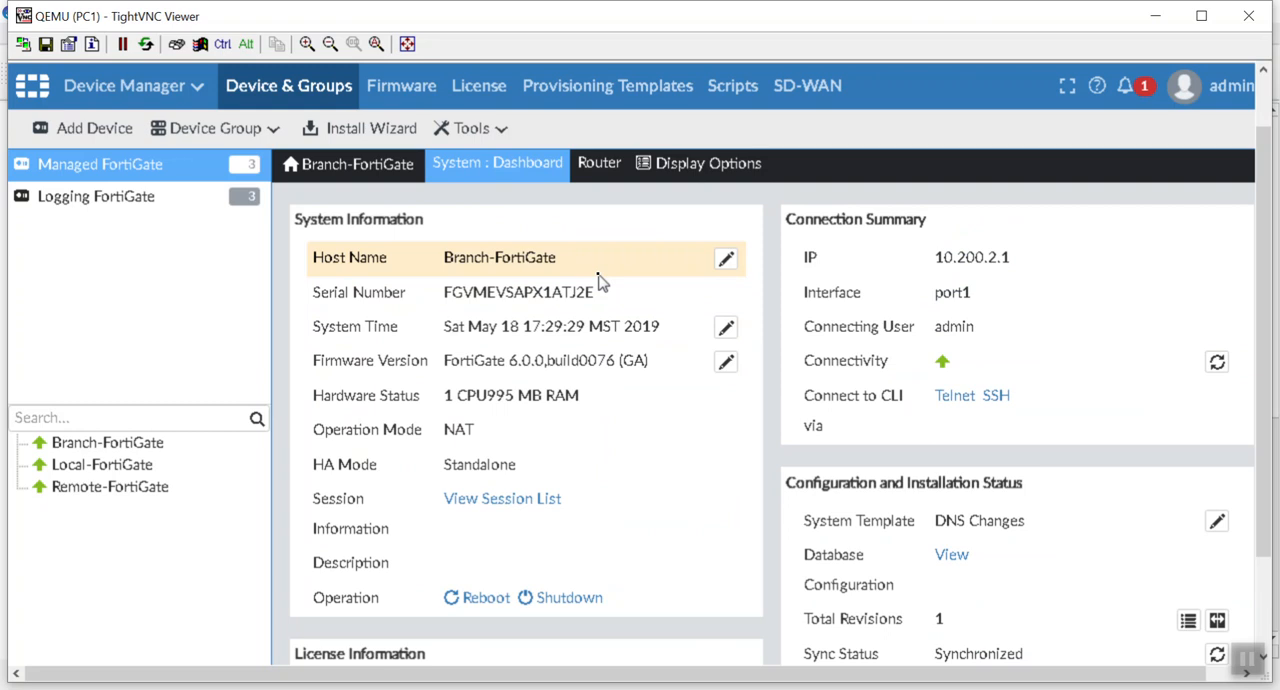
scroll(599, 284, down, 9)
scroll(599, 278, up, 8)
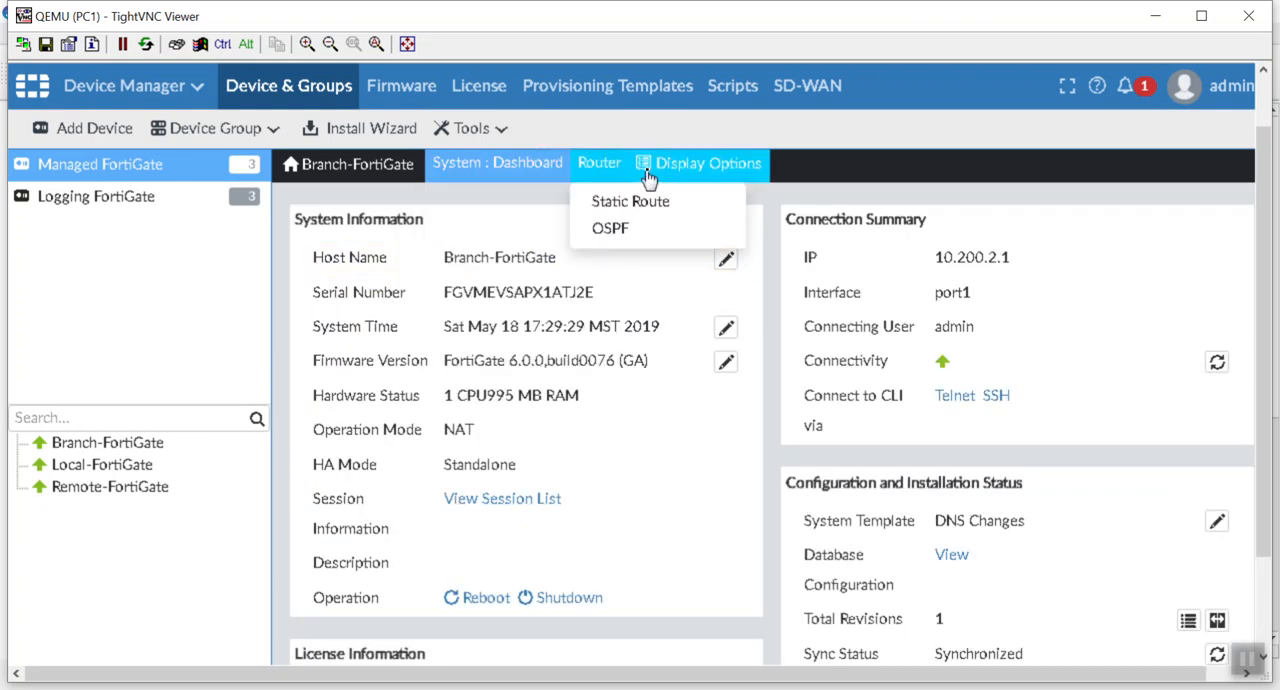
Step: Customize Branch-FortiGate's display options to include the DNS page in its system settings
mouse_move(495, 168)
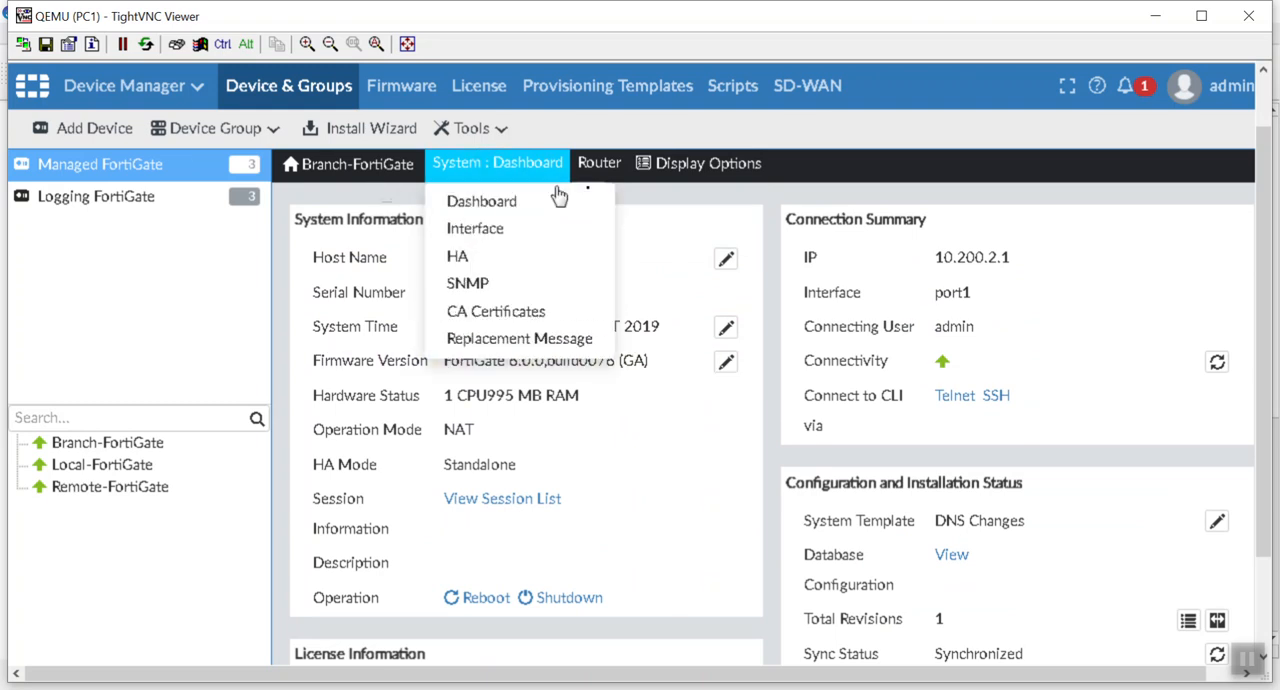
click(688, 166)
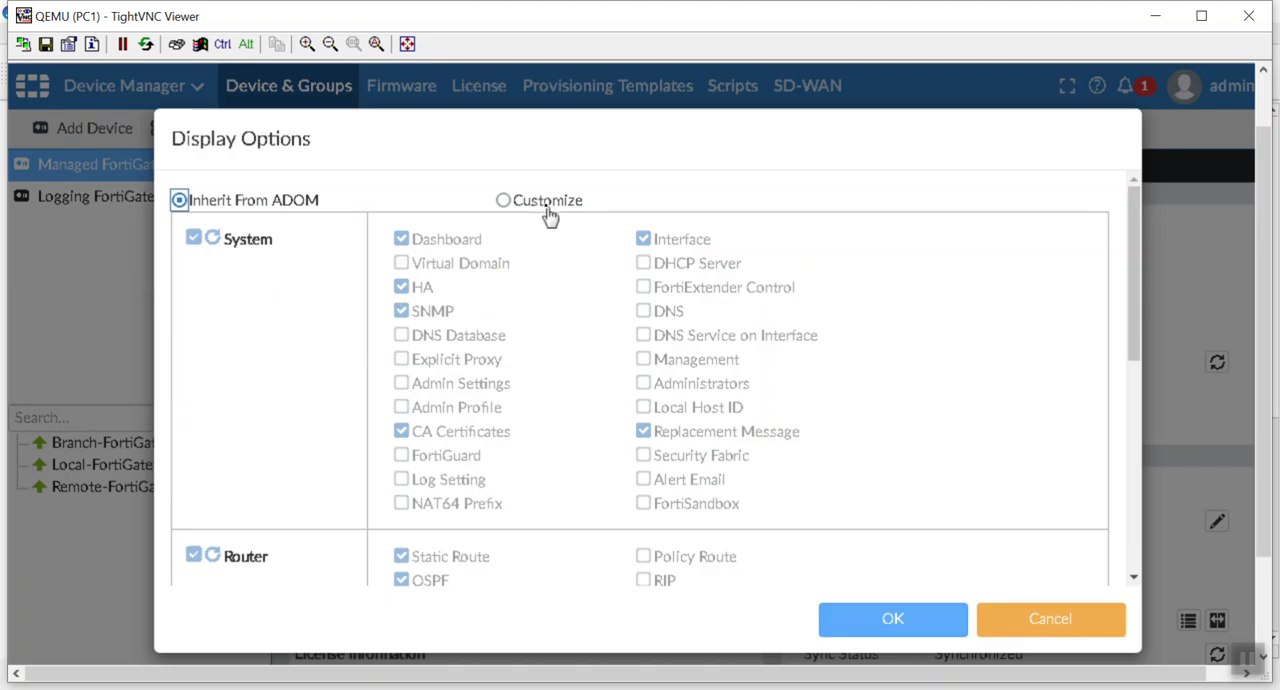
click(504, 202)
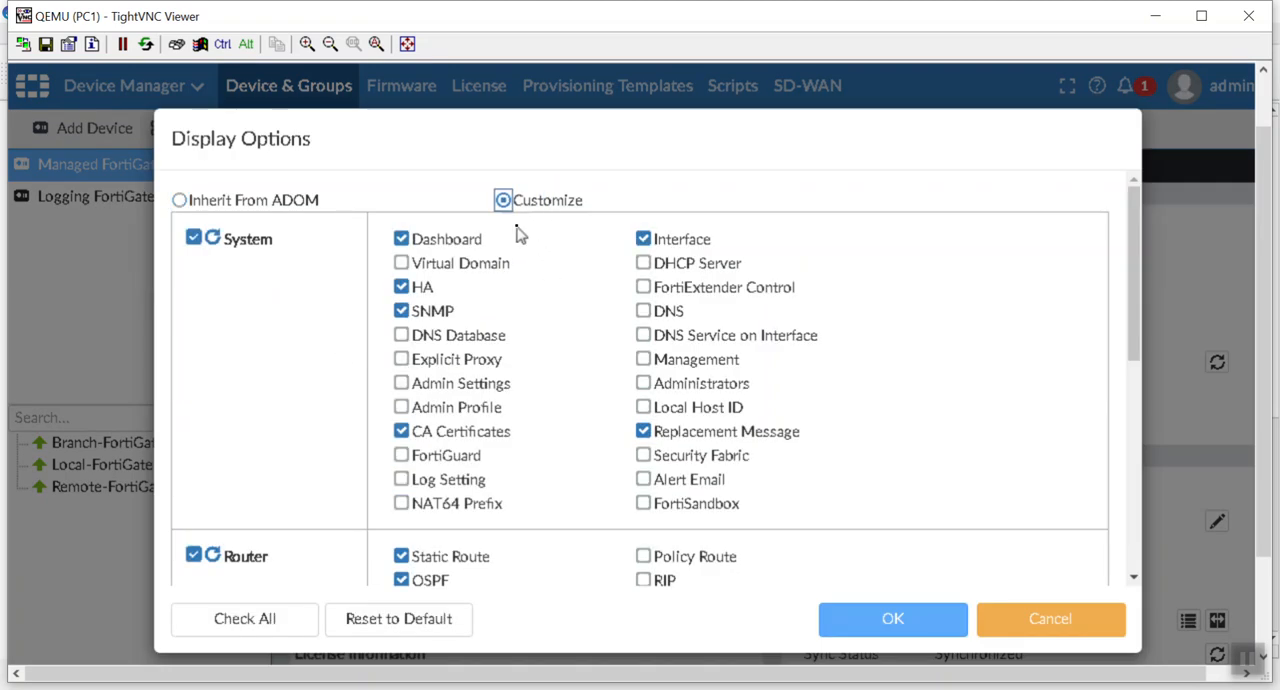
click(644, 311)
click(929, 621)
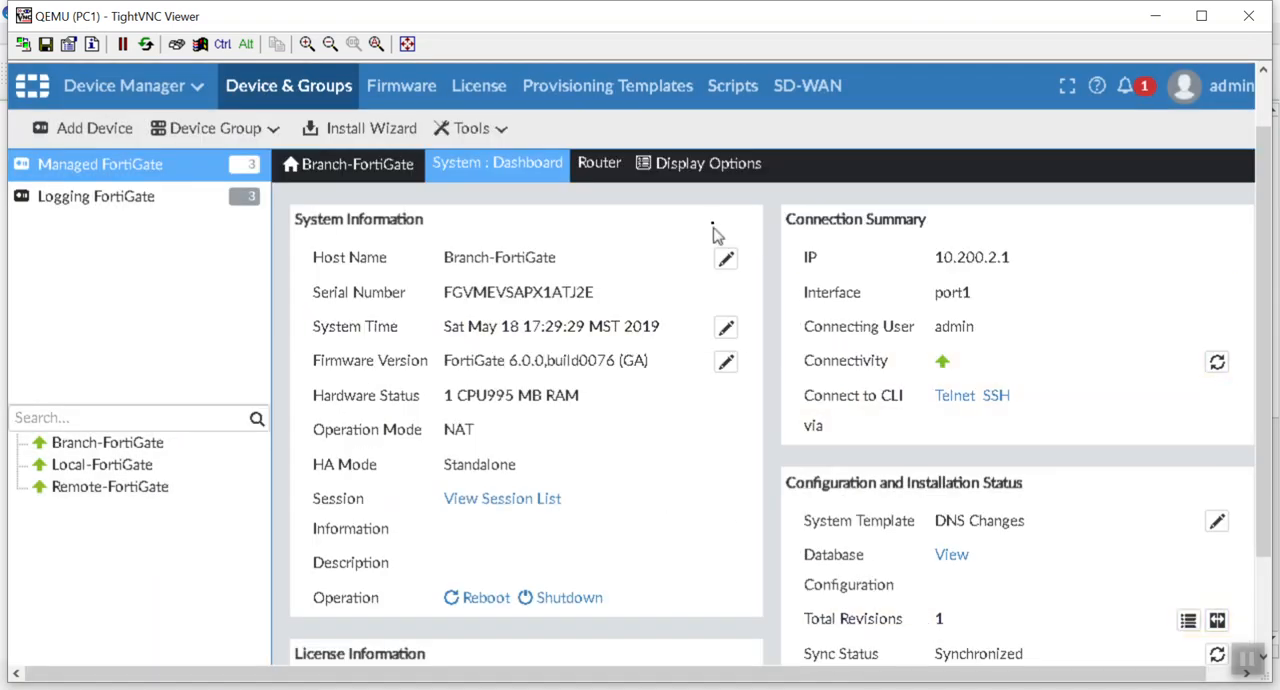
Step: View Branch-FortiGate's DNS settings and its static routes
click(535, 177)
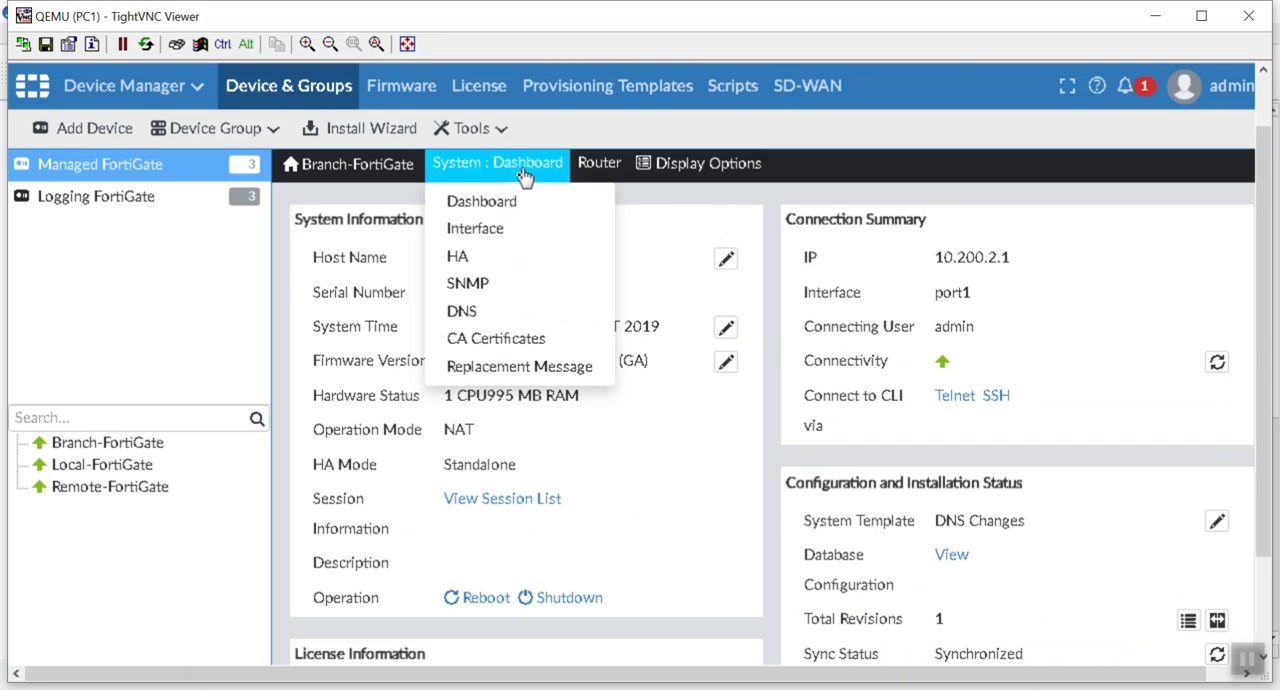
click(495, 318)
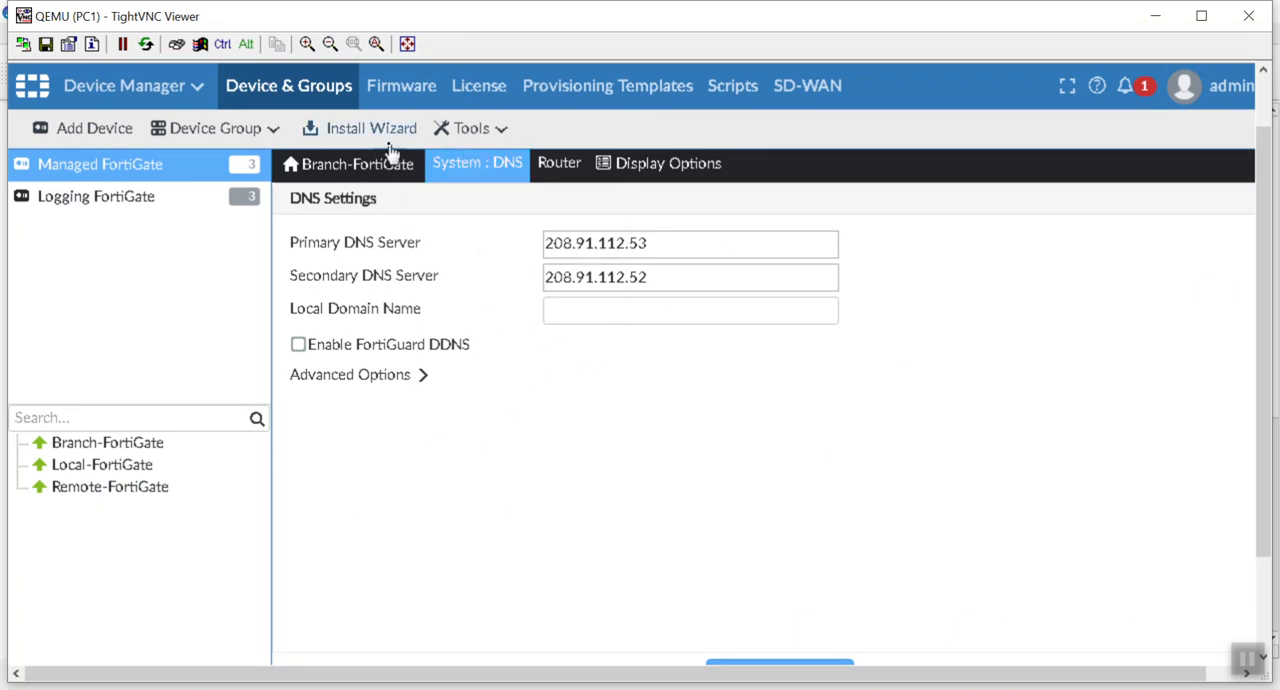
mouse_move(576, 168)
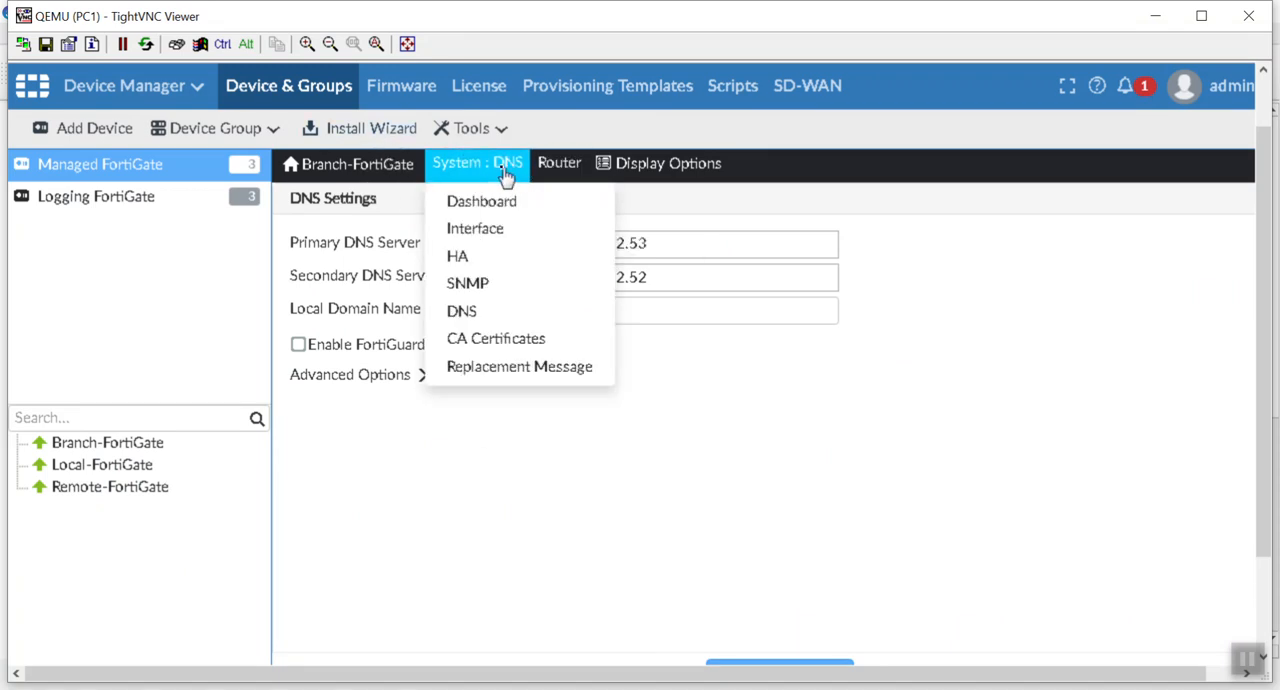
click(560, 204)
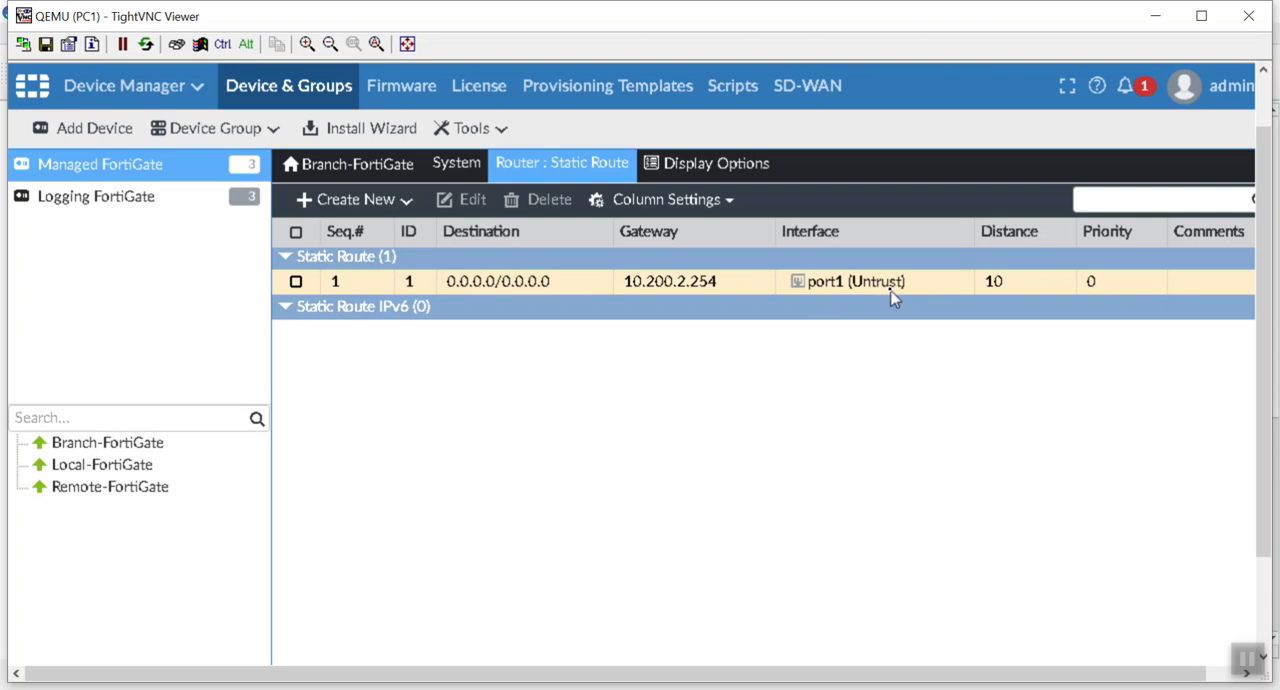
Step: Open Branch-FortiGate's port1 interface for editing and review its alias, addressing, administrative access and policy interface mapping
click(481, 172)
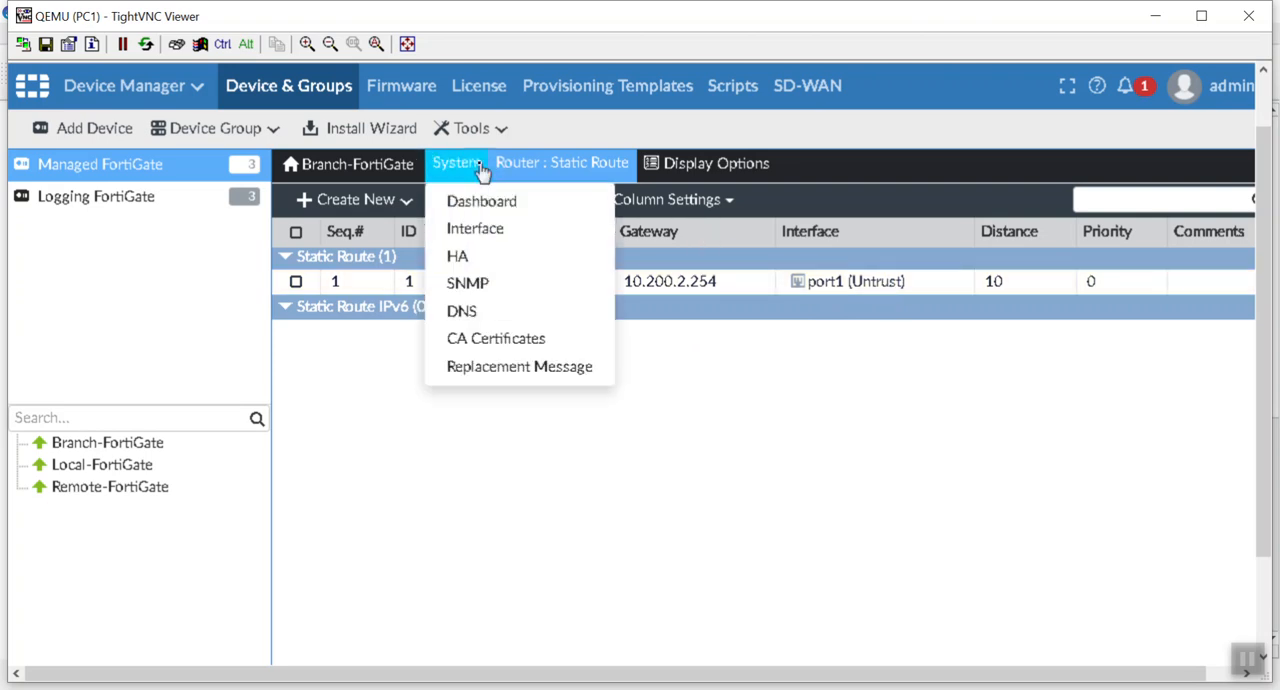
click(500, 229)
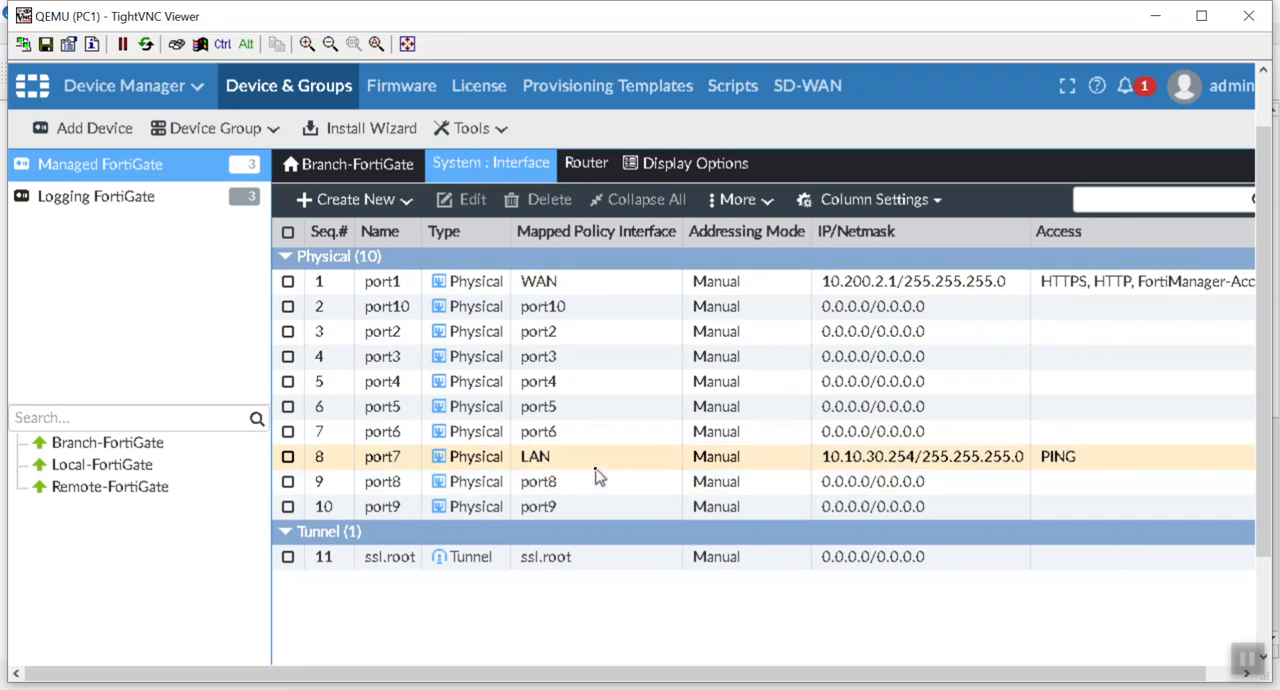
click(617, 290)
double_click(617, 290)
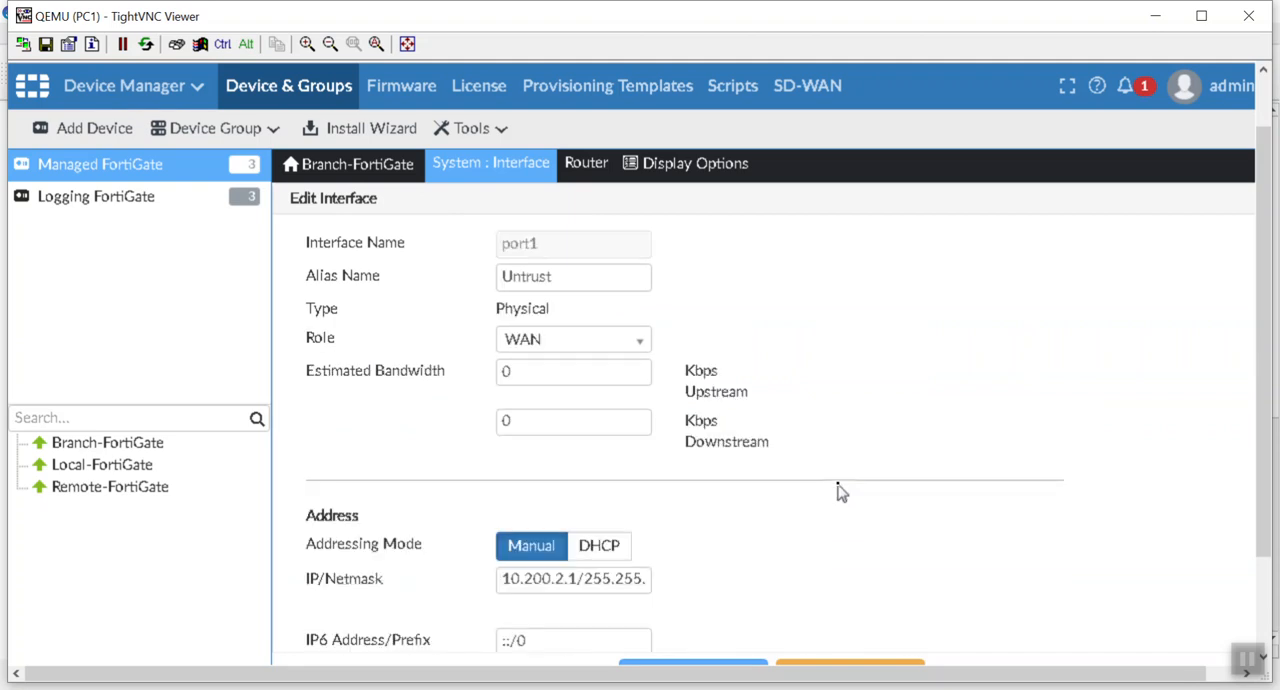
drag(568, 278, 425, 270)
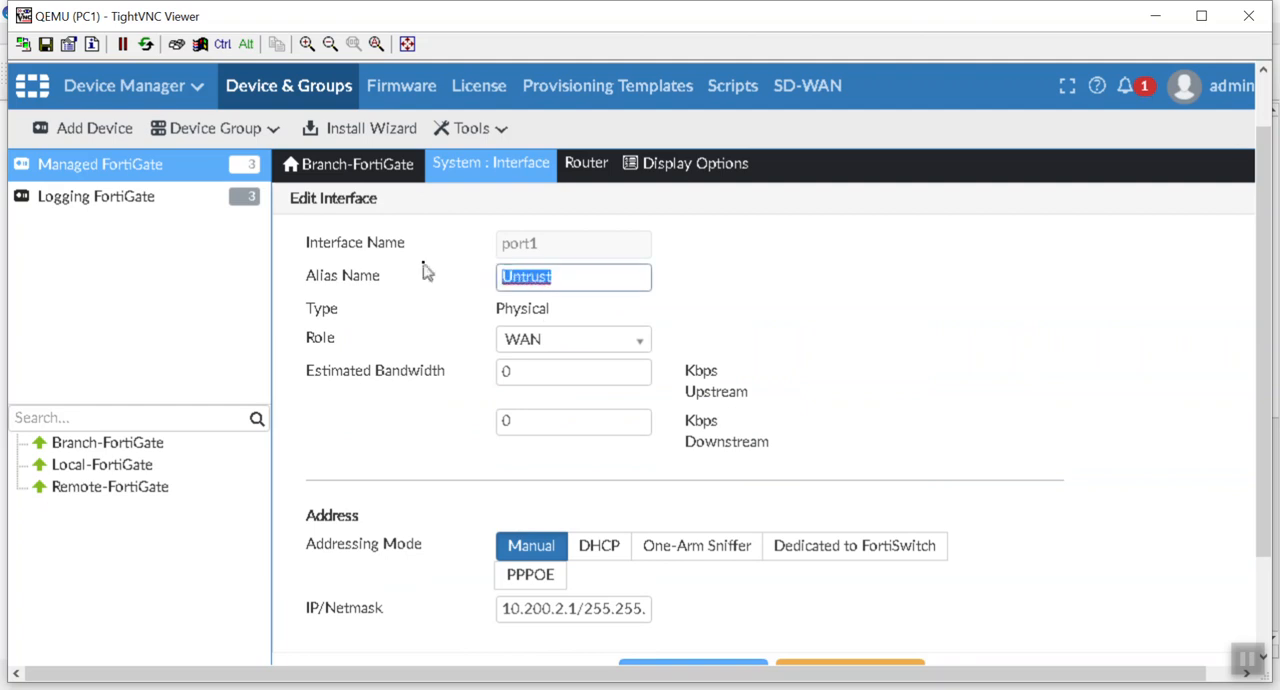
click(710, 342)
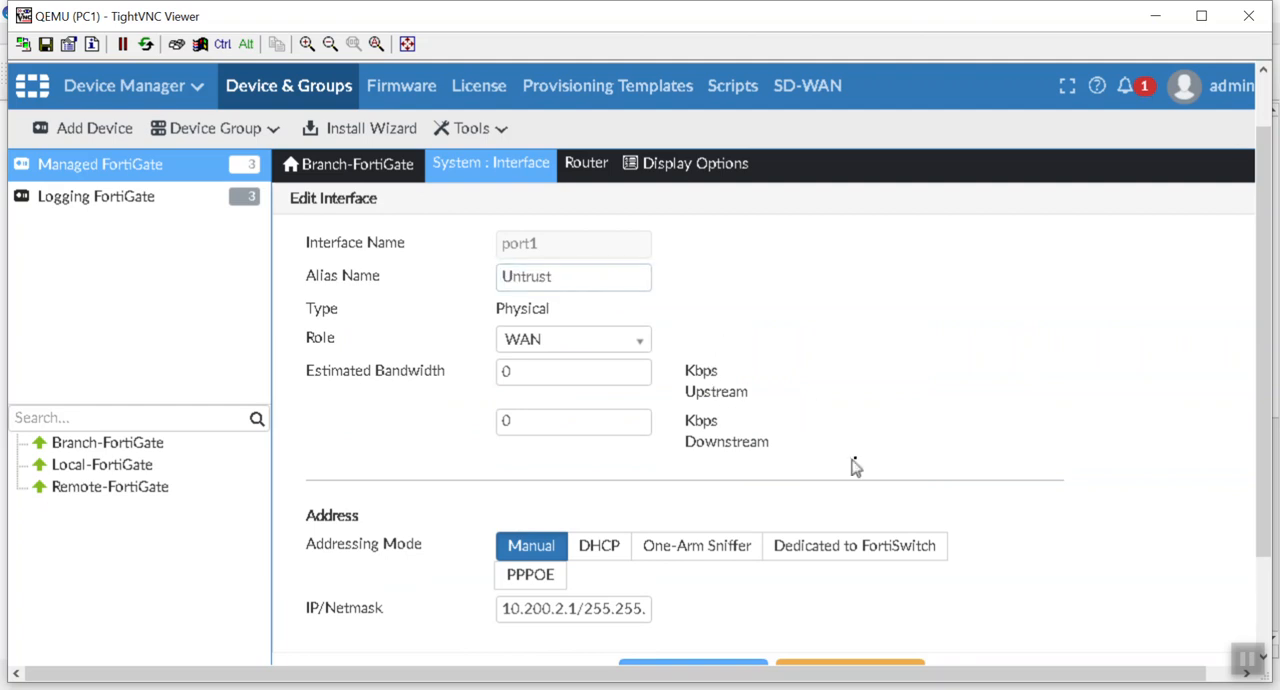
scroll(990, 478, down, 10)
scroll(990, 478, up, 5)
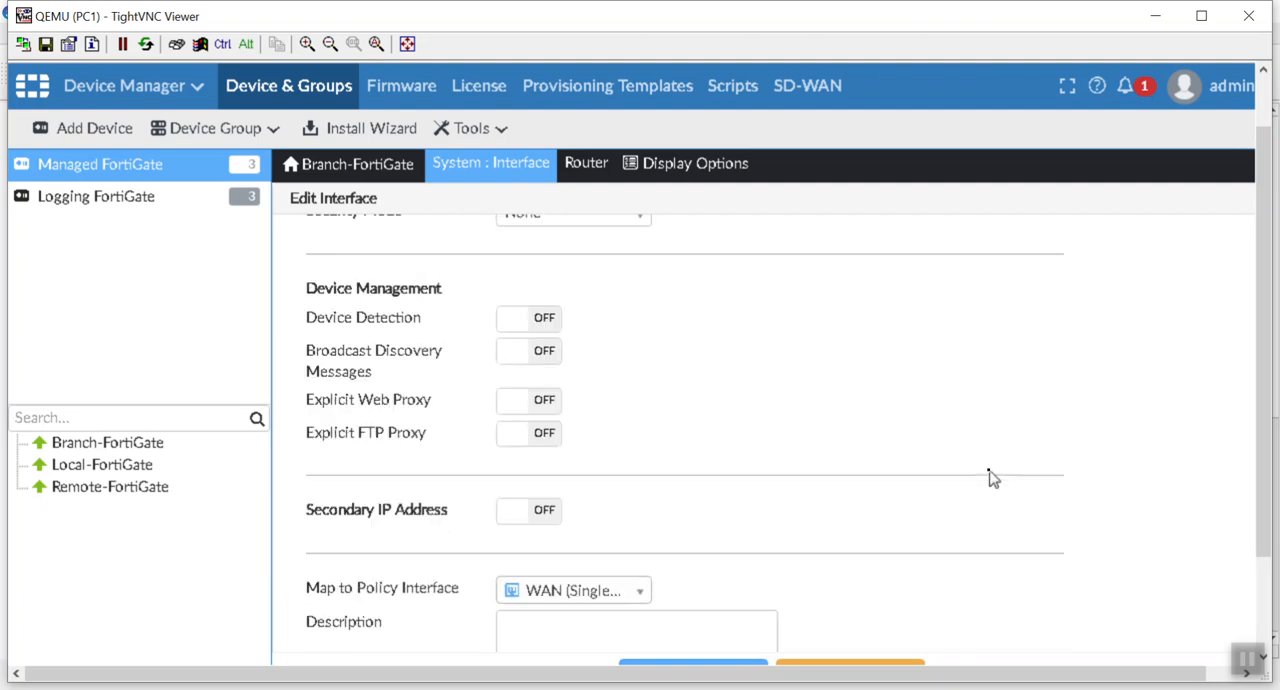
scroll(990, 478, up, 1)
scroll(990, 478, up, 1)
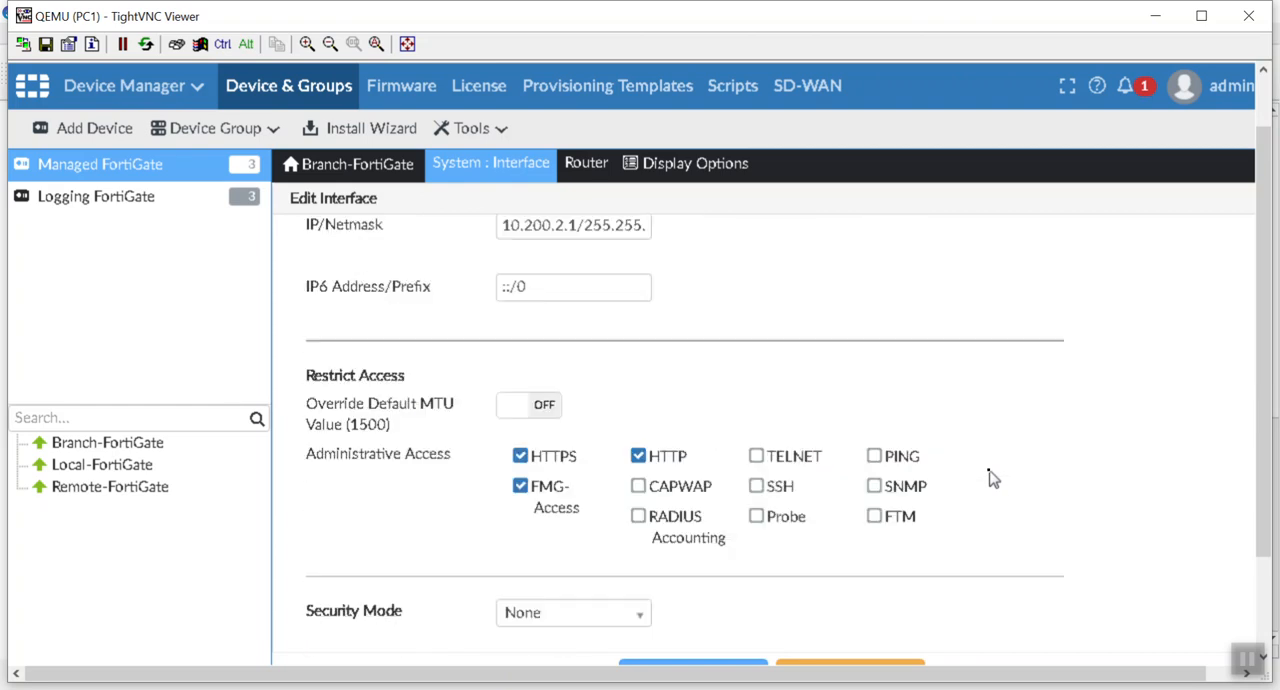
scroll(990, 478, up, 1)
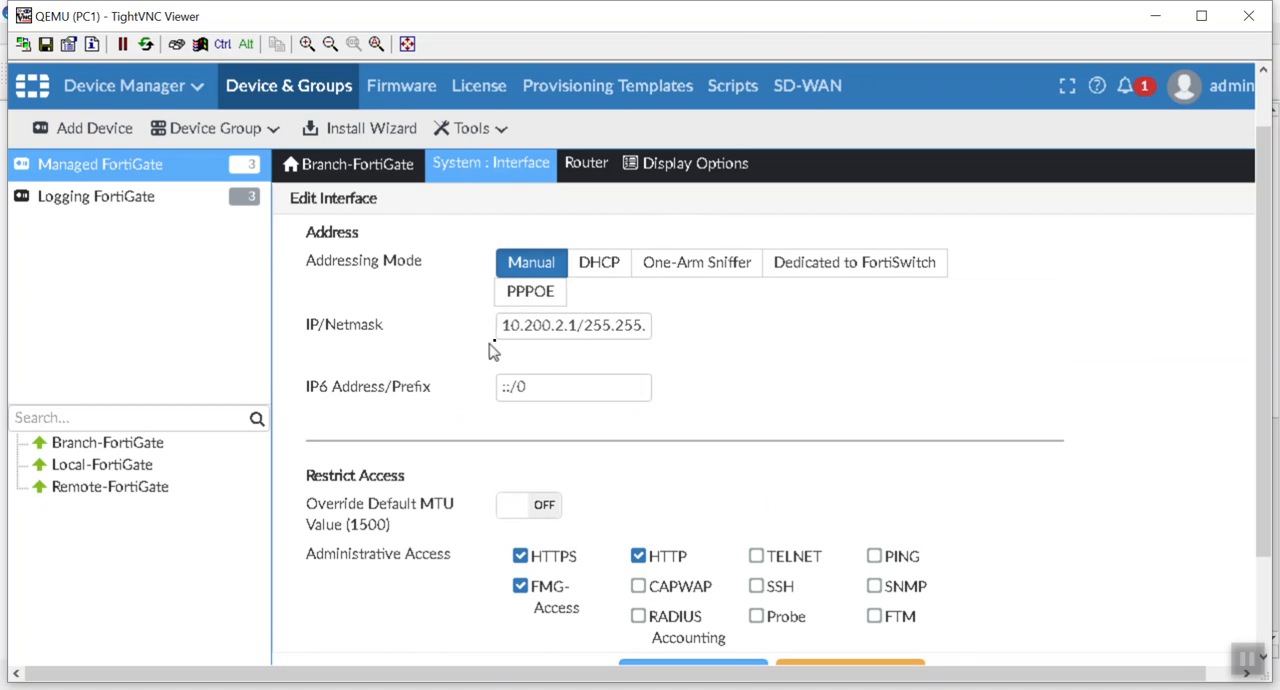
Step: Disable HTTPS and HTTP administrative access on port1, keeping FMG-Access, and save the interface
click(530, 563)
click(640, 558)
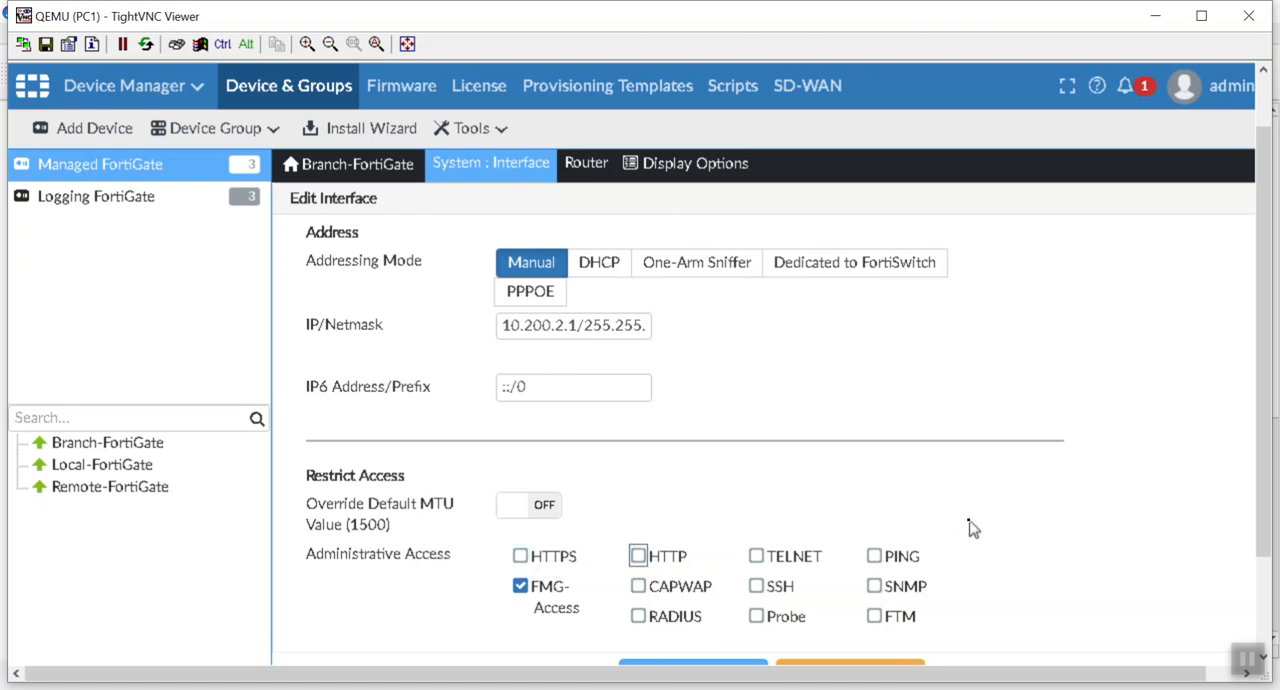
scroll(972, 527, down, 1)
scroll(972, 527, down, 2)
scroll(808, 587, down, 4)
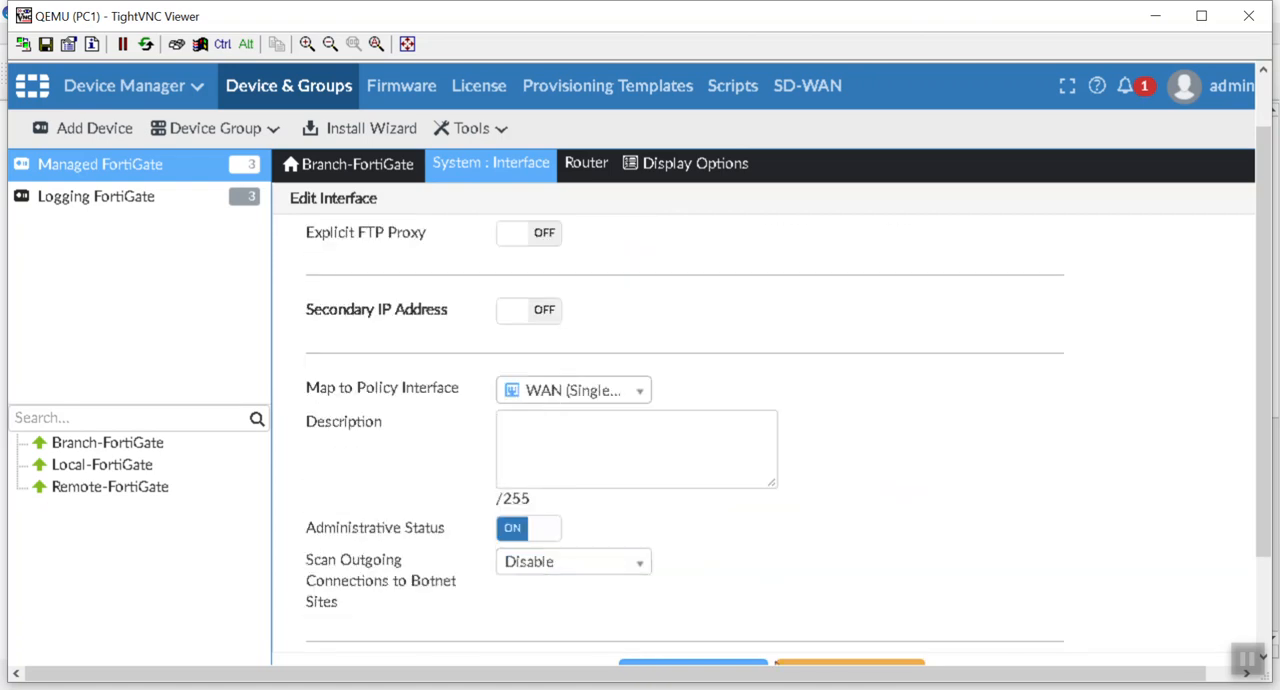
click(737, 663)
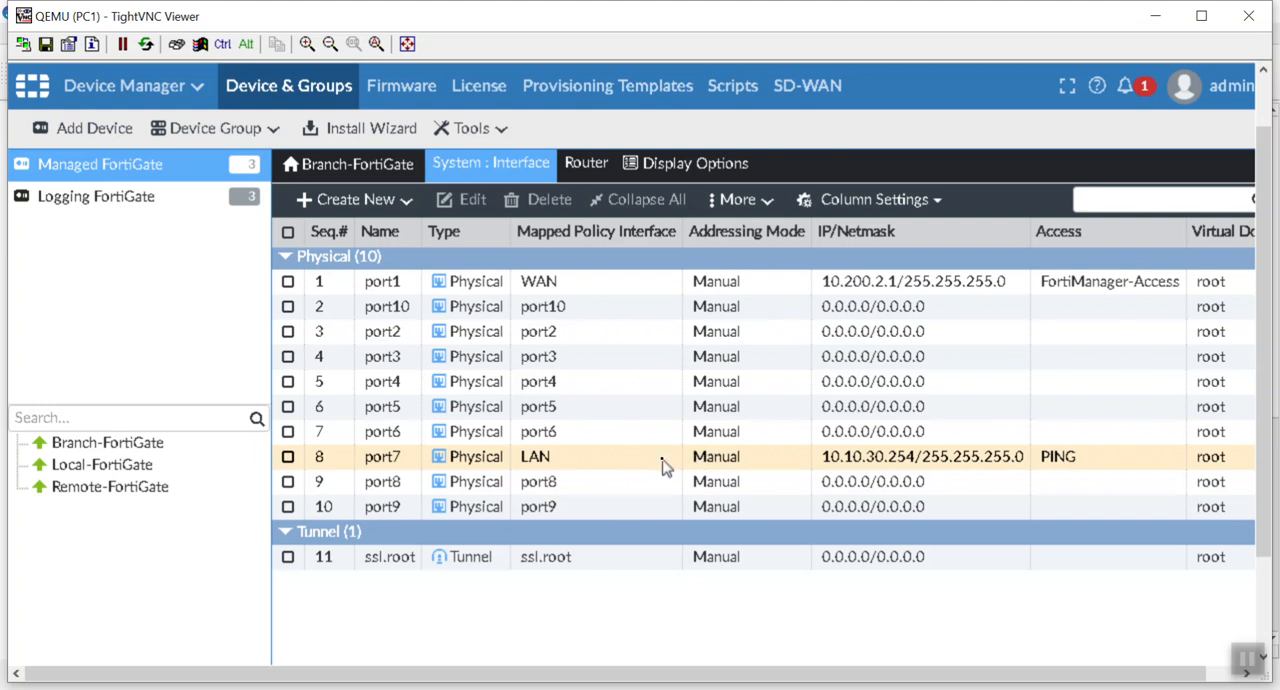
Step: Open the port7 interface, review its role, addressing and device management settings, and save it as is
click(662, 465)
double_click(662, 465)
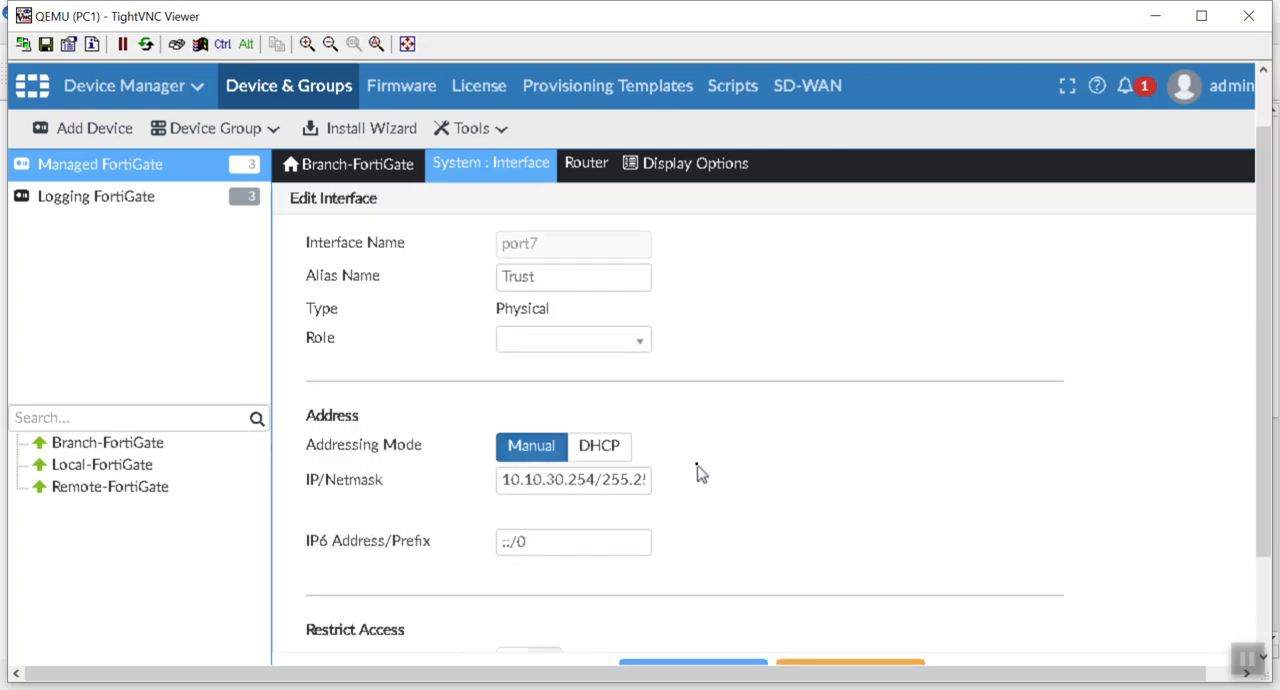
scroll(700, 474, down, 10)
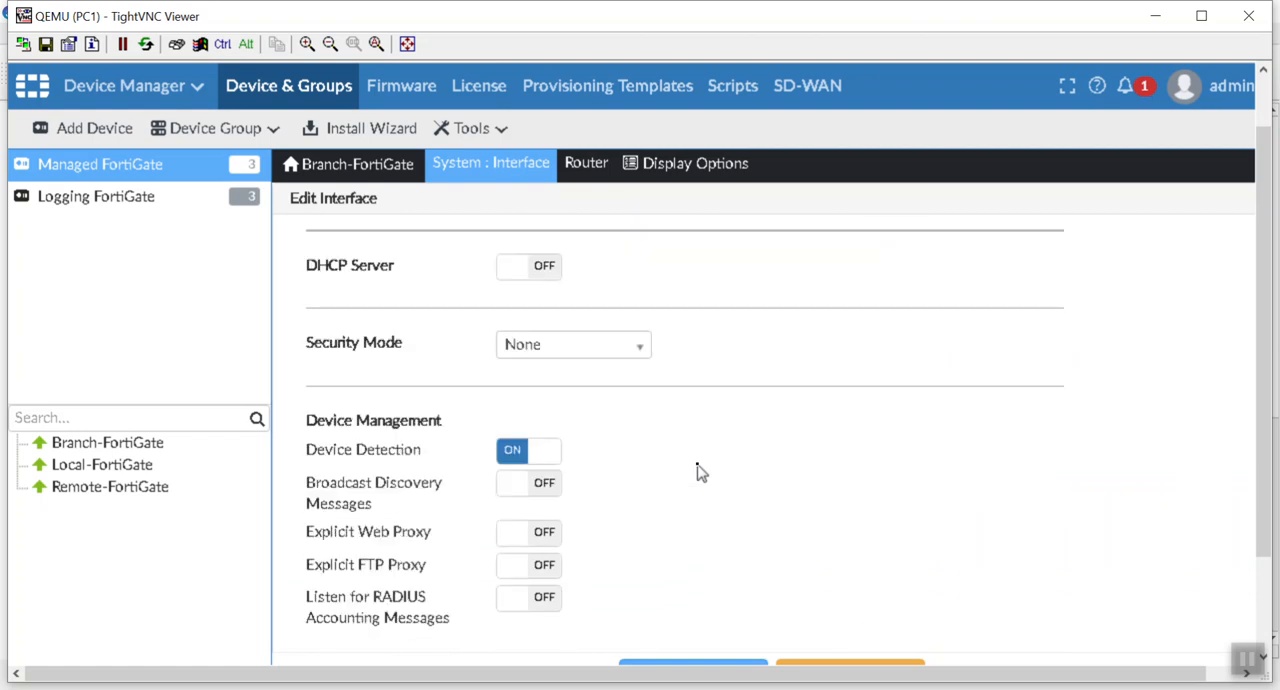
scroll(700, 474, up, 4)
scroll(700, 474, up, 5)
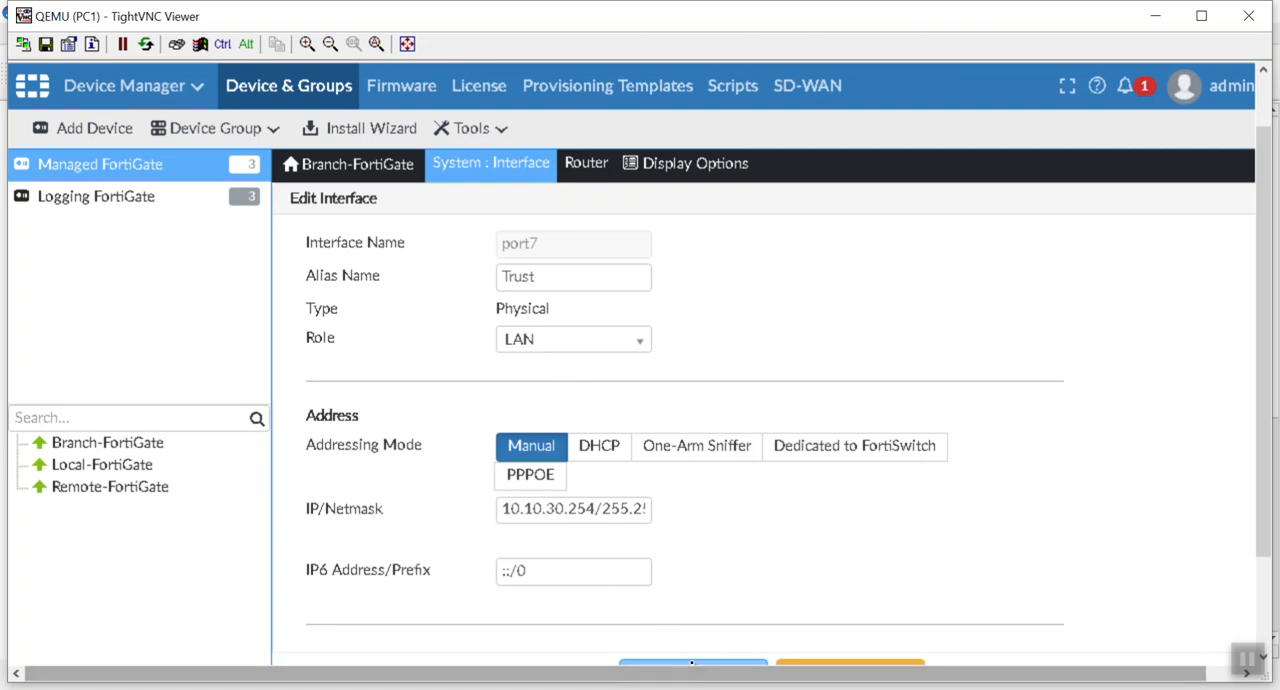
click(695, 661)
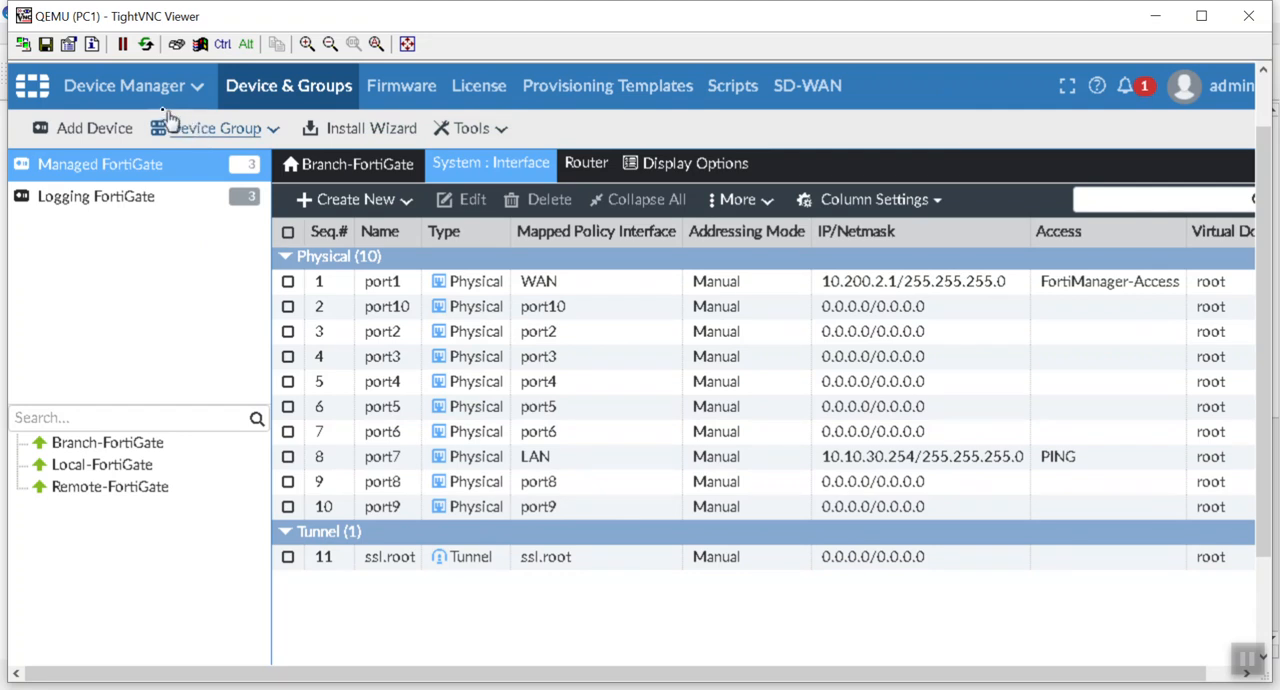
Step: Examine the IPv4 policies of the Branch-FortiGate_Initial package in Policy & Objects, including their security profiles and logging
click(148, 100)
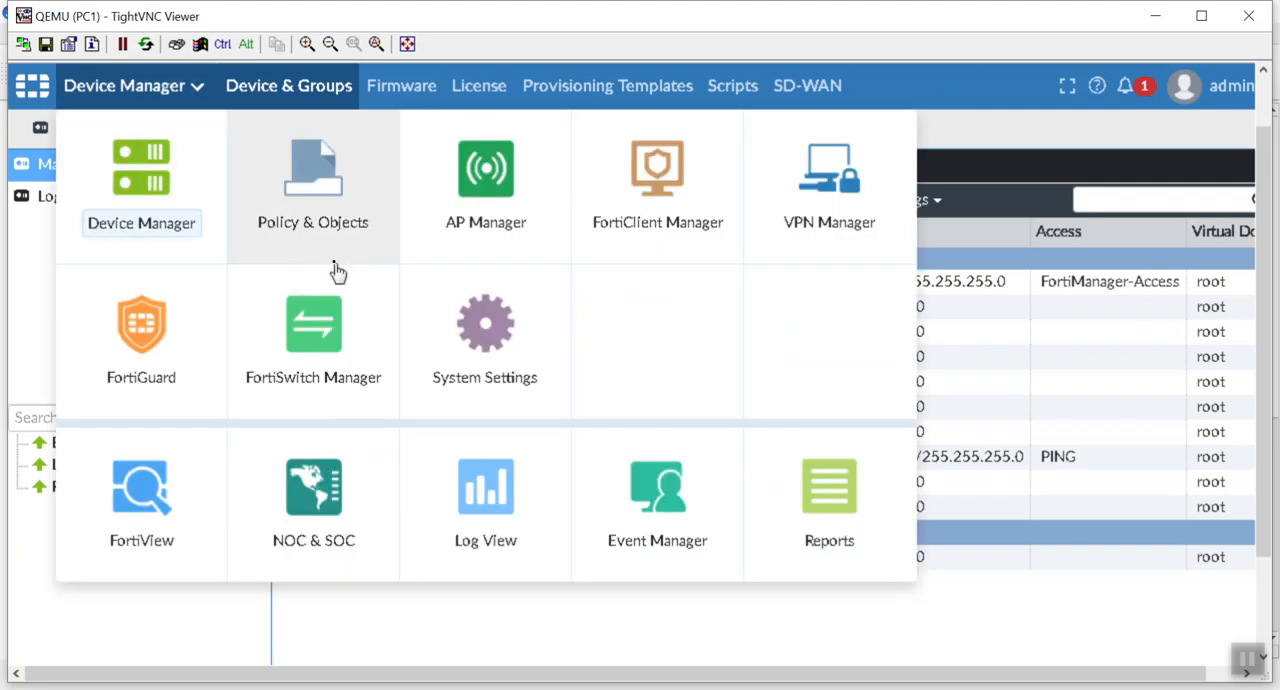
click(336, 261)
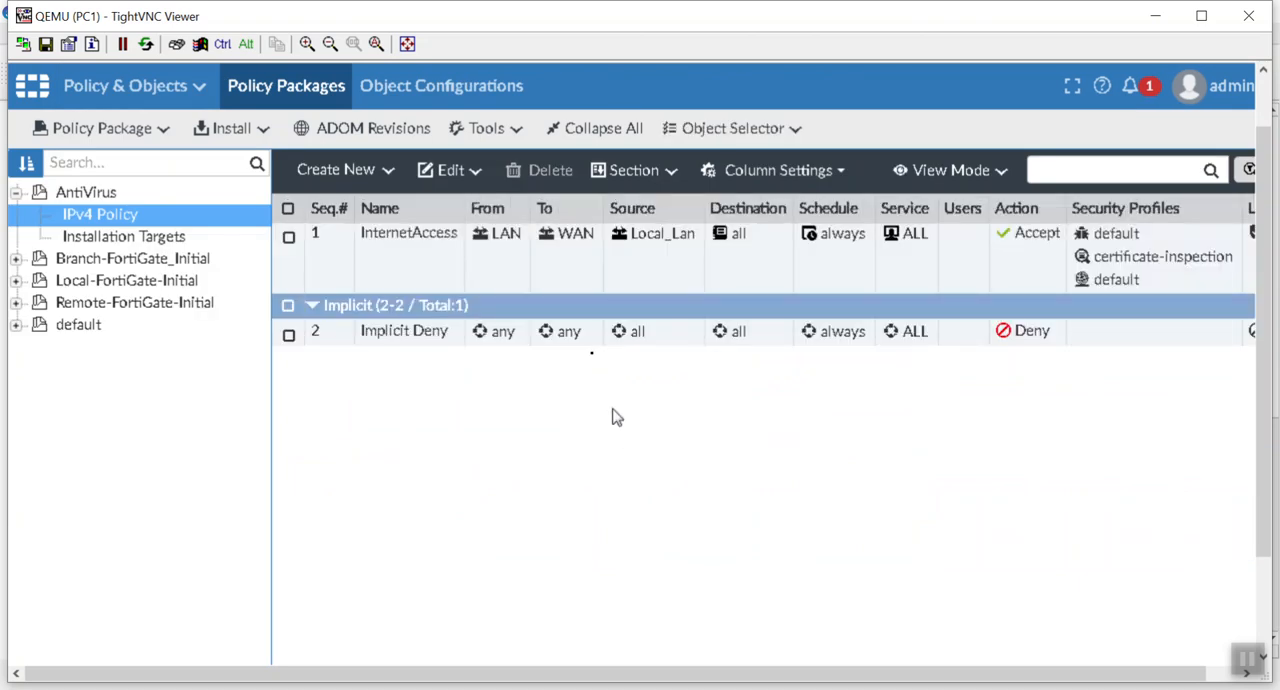
click(88, 260)
click(95, 280)
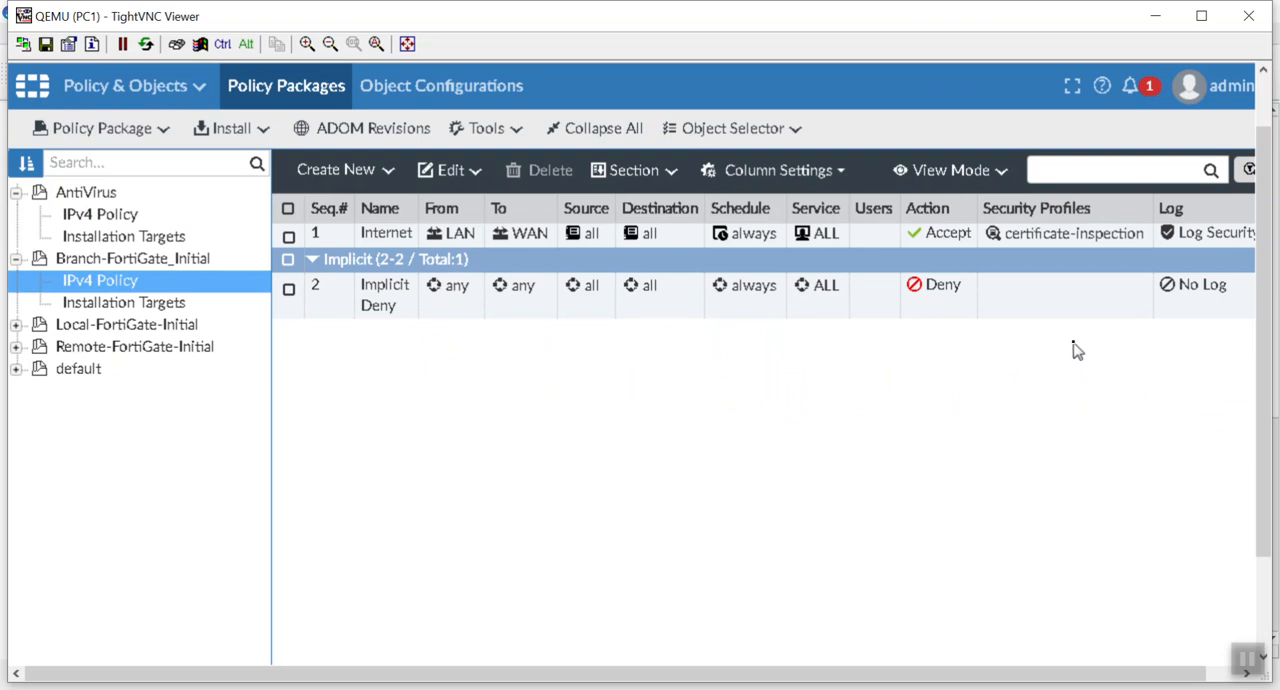
click(1070, 234)
drag(1086, 676, 1176, 679)
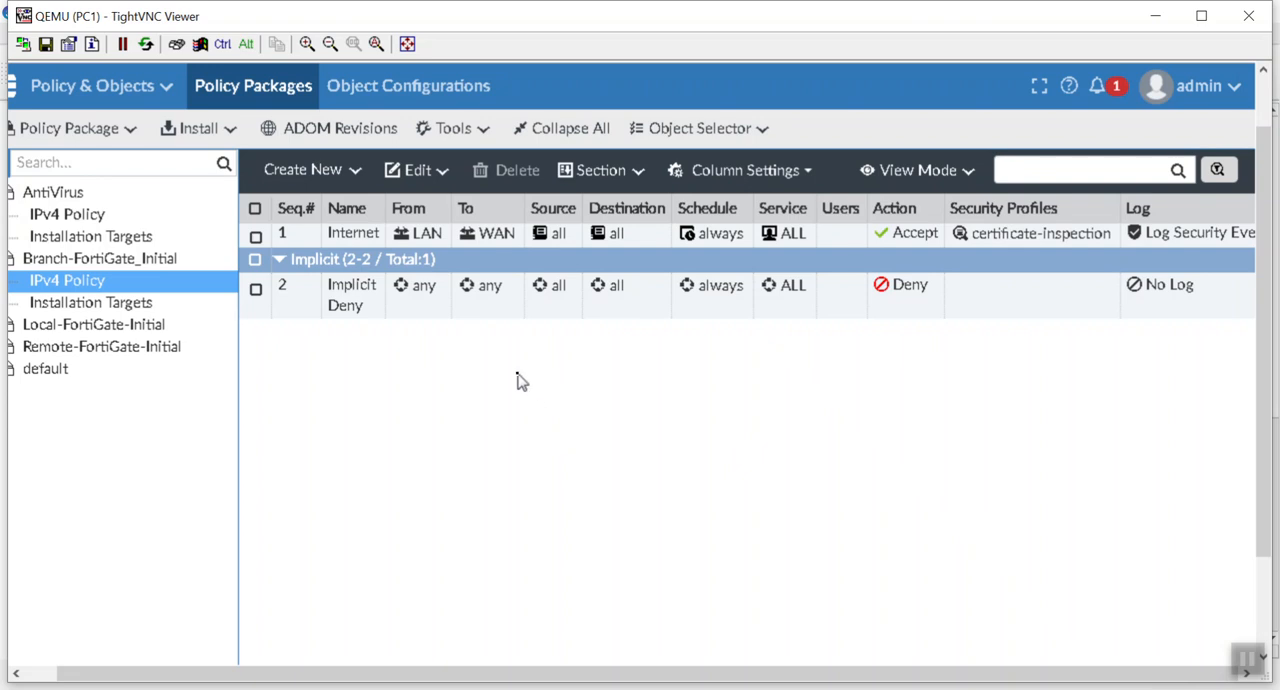
click(314, 315)
Step: Return to Device Manager, create a system provisioning template named Import System Template, and open it
click(113, 86)
click(124, 183)
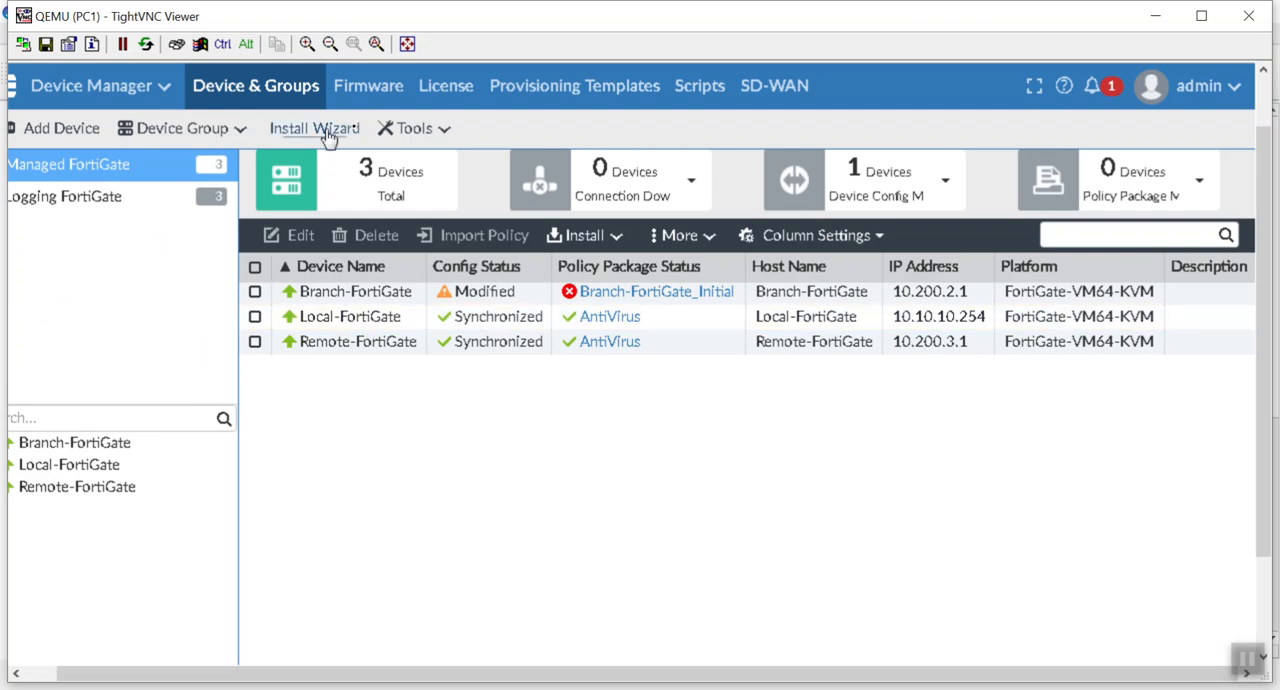
click(583, 95)
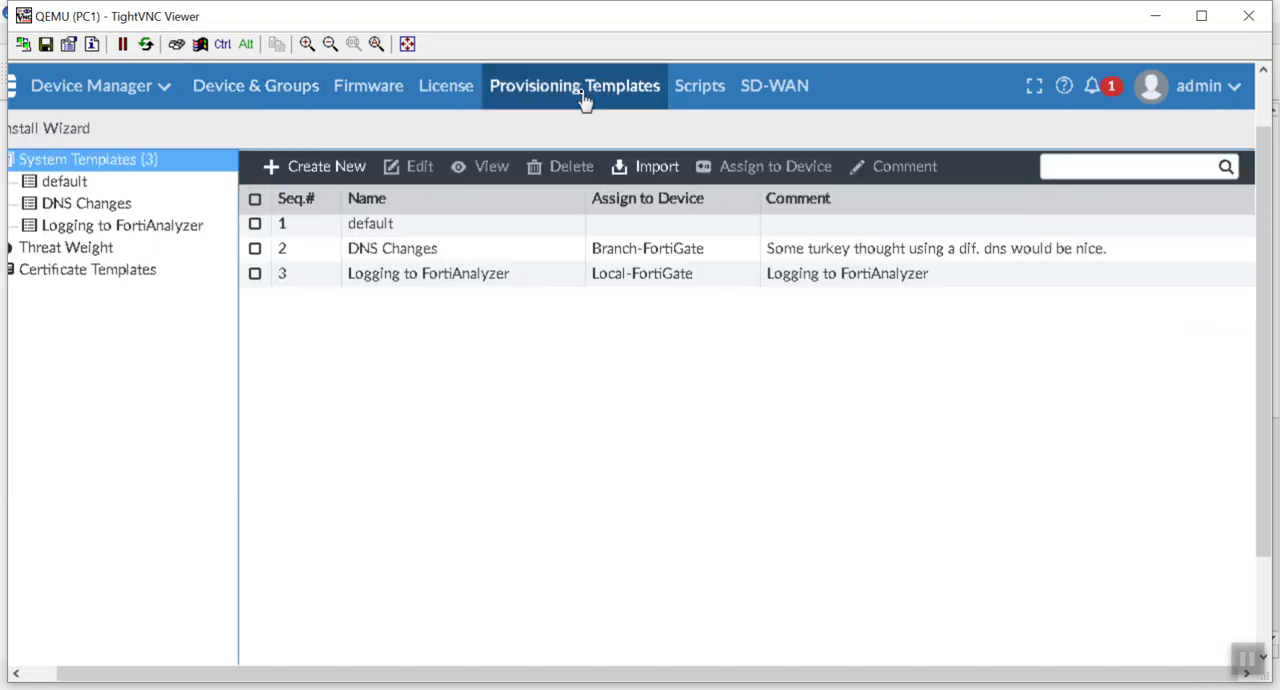
click(298, 170)
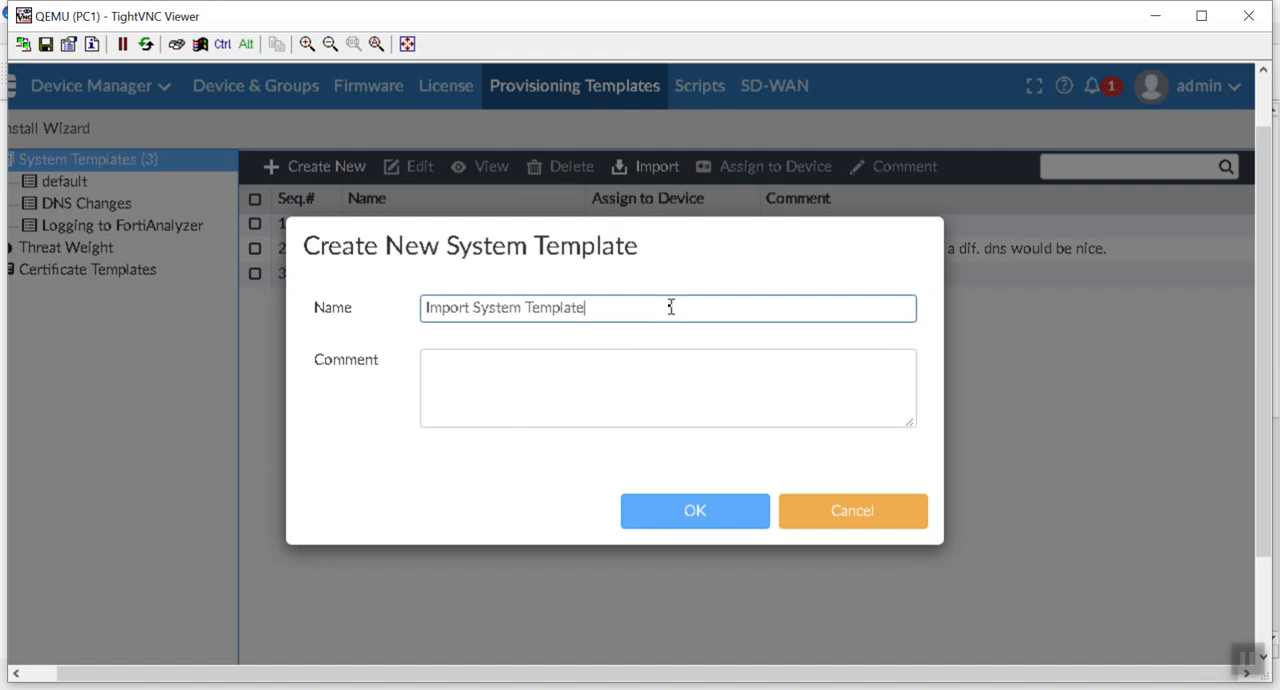
click(714, 512)
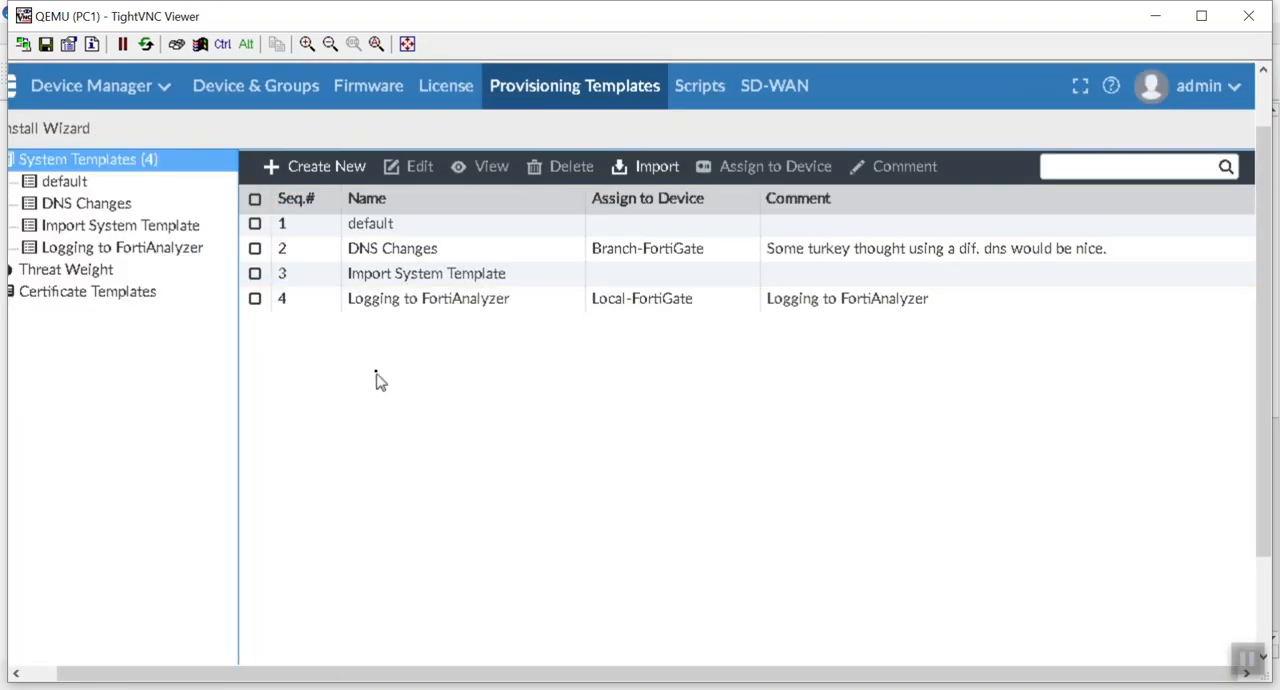
double_click(345, 275)
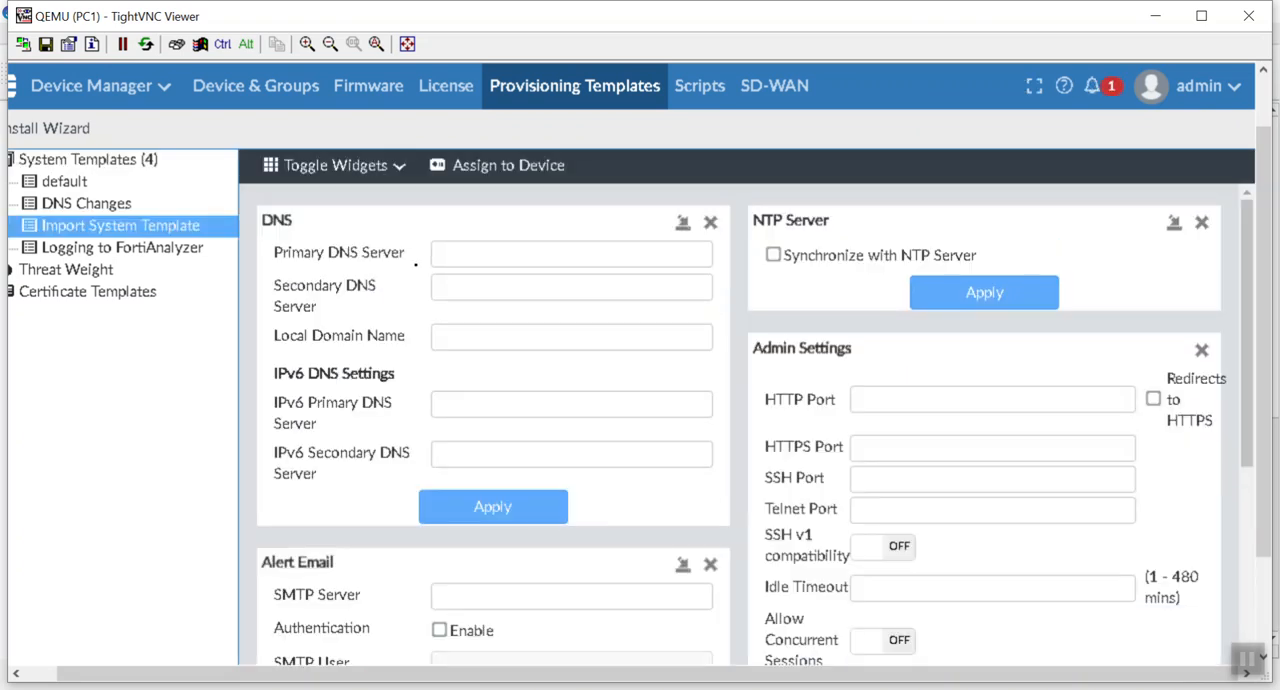
Step: Set the template's primary DNS server to 1.1.1.1 and its secondary DNS server to 9.9.9.9
click(526, 254)
drag(531, 254, 372, 259)
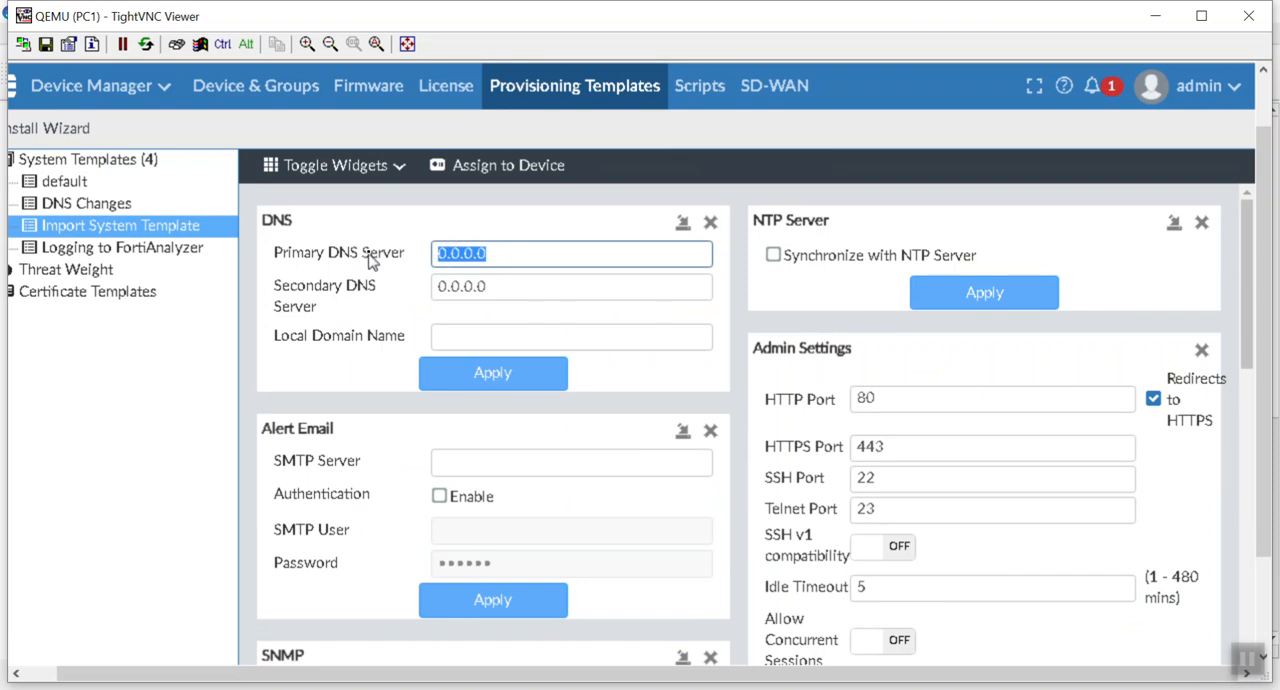
text(1.1.1.1)
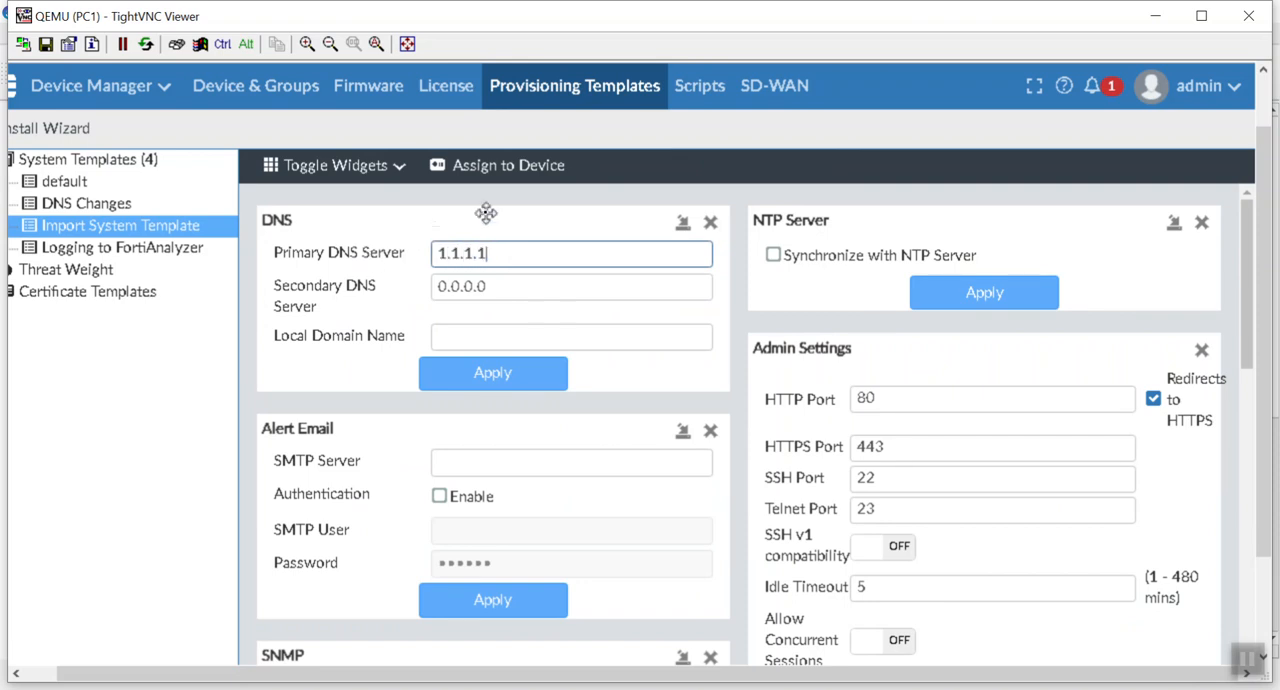
key(Tab)
text(9)
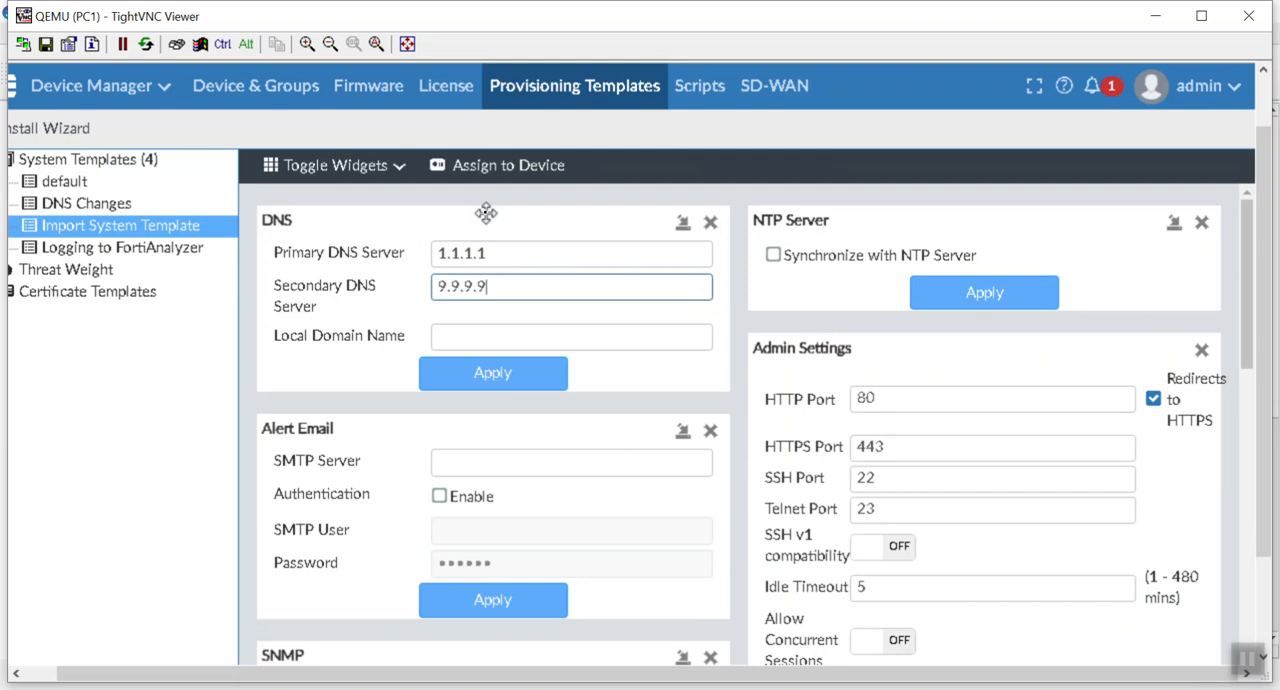
Step: Remove the Alert Email widget from Import System Template
click(345, 165)
click(363, 255)
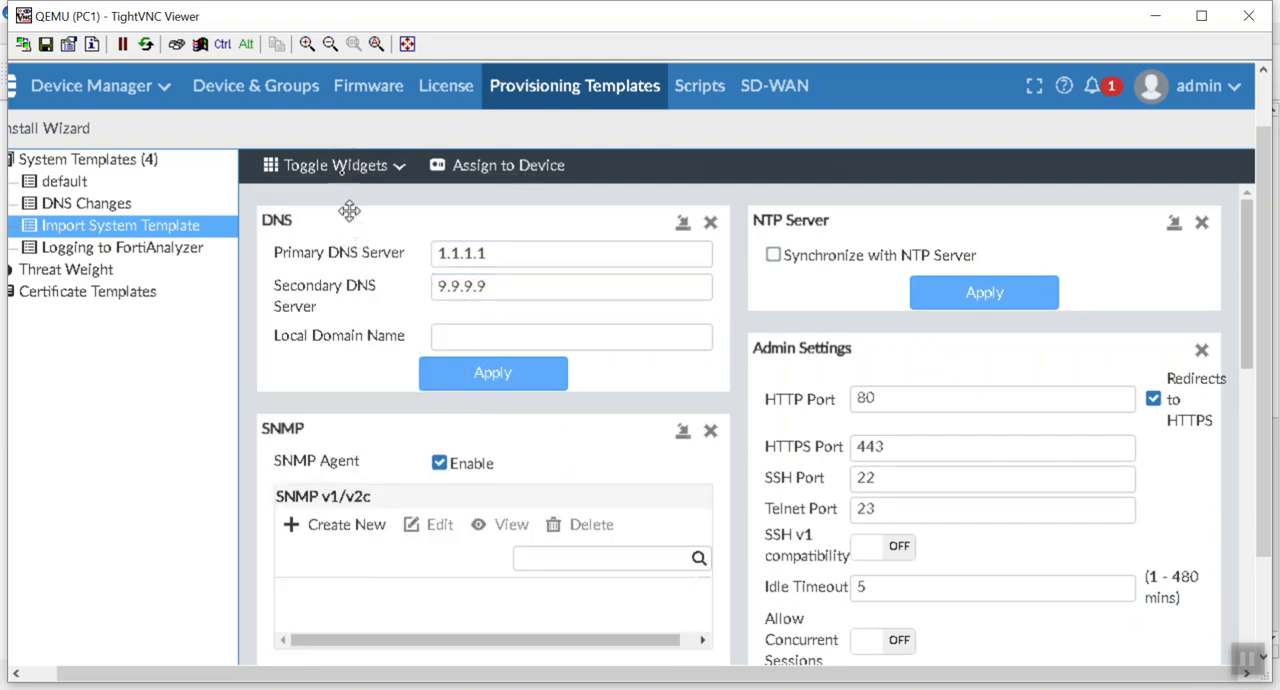
Step: Try hiding and restoring the NTP Server widget, and try its NTP synchronization option before turning it off again
click(343, 165)
click(350, 232)
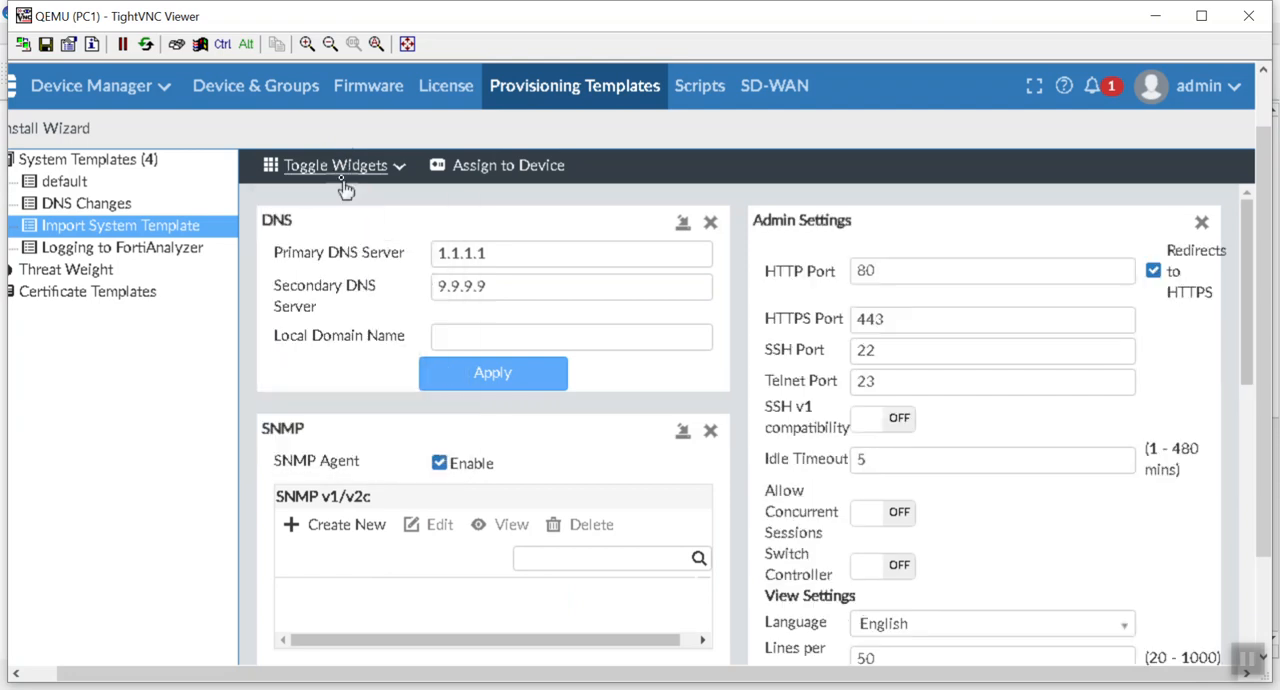
click(343, 168)
click(352, 231)
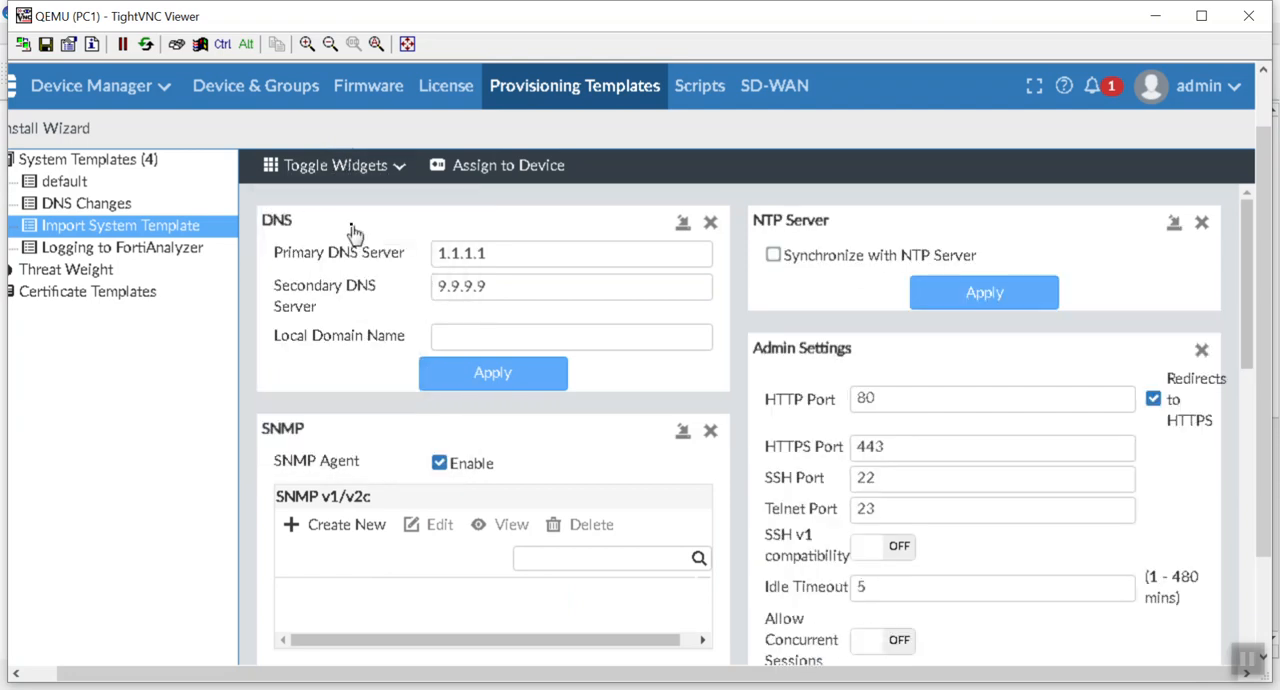
click(878, 258)
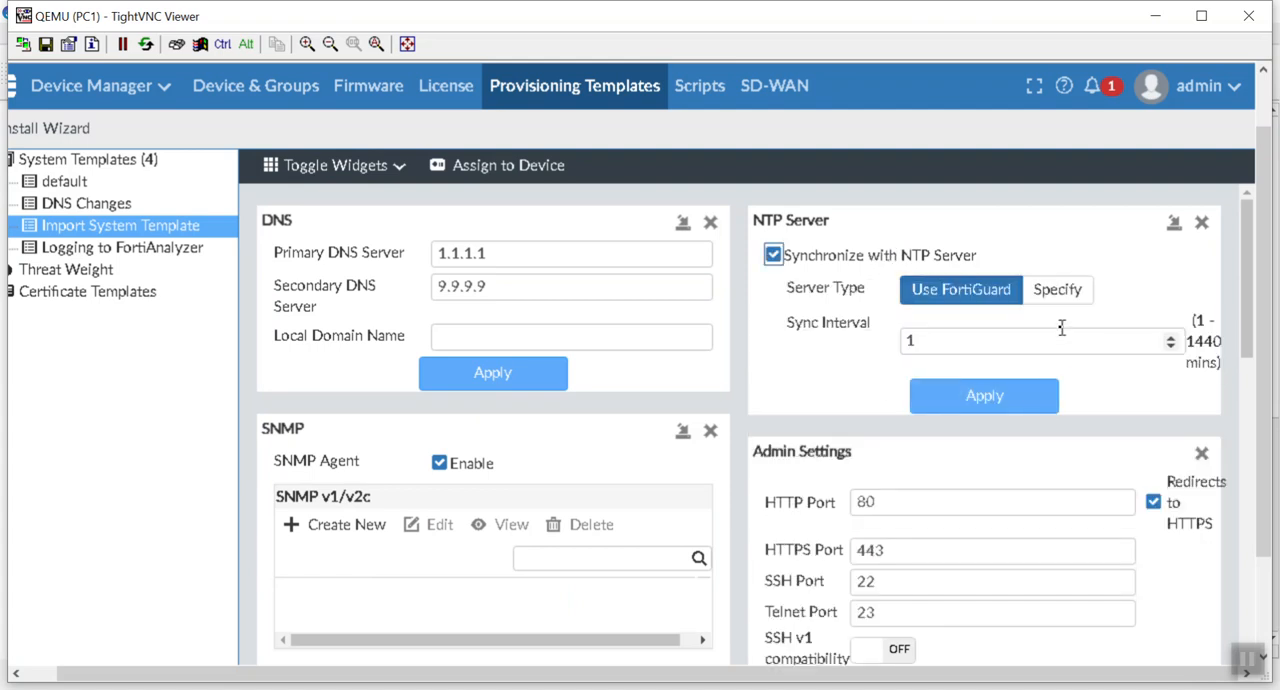
scroll(1043, 375, down, 3)
scroll(1040, 378, up, 2)
scroll(1040, 377, up, 1)
click(774, 255)
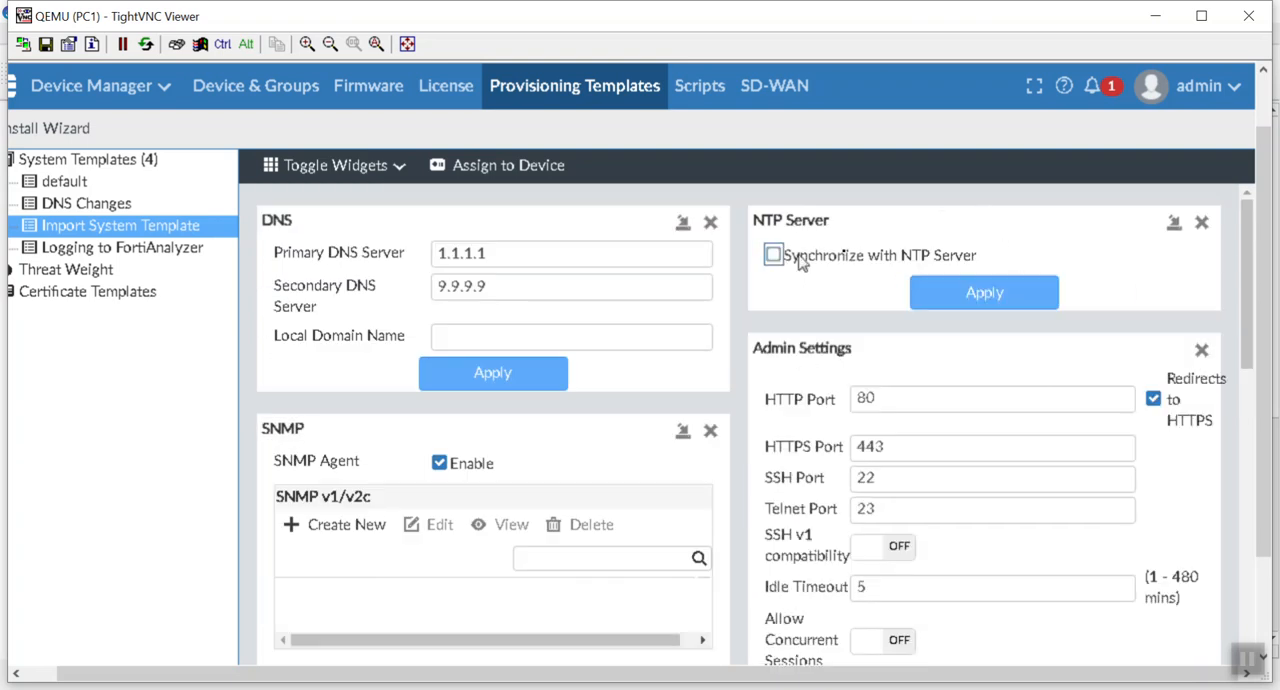
Step: Remove the NTP Server widget from the template and look through the theme choices in Admin Settings without changing the theme
click(1200, 226)
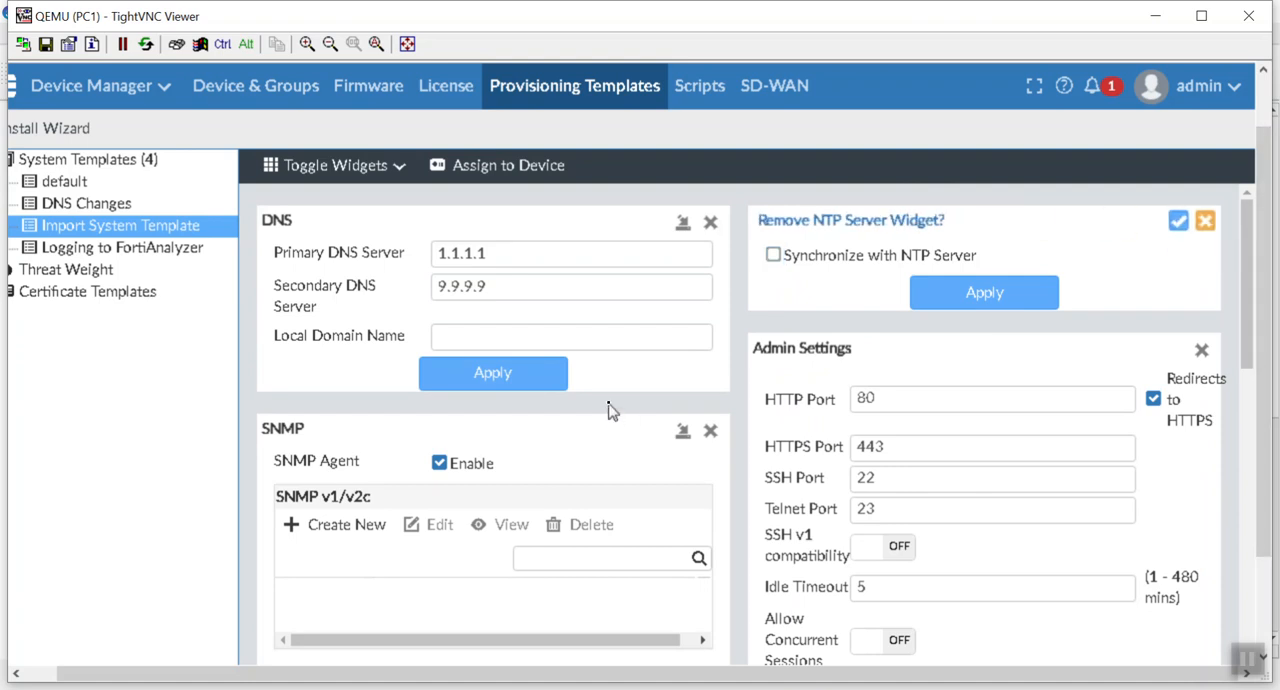
click(1176, 221)
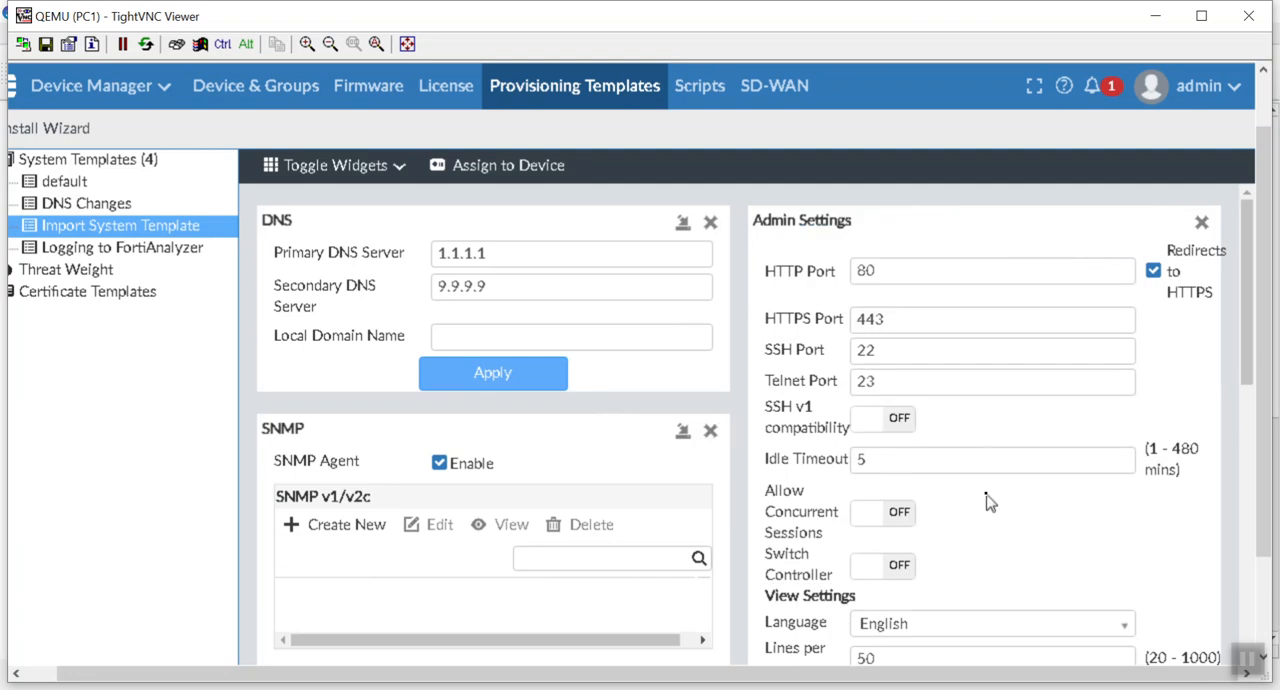
scroll(990, 503, down, 3)
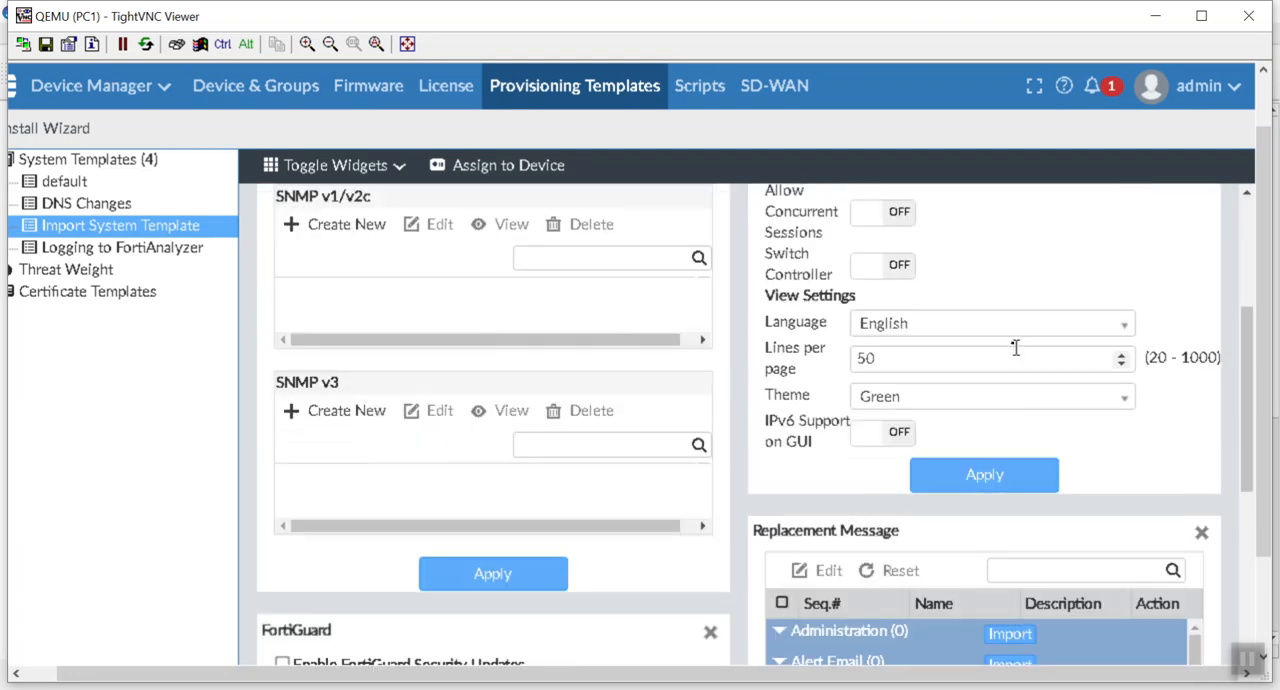
click(975, 398)
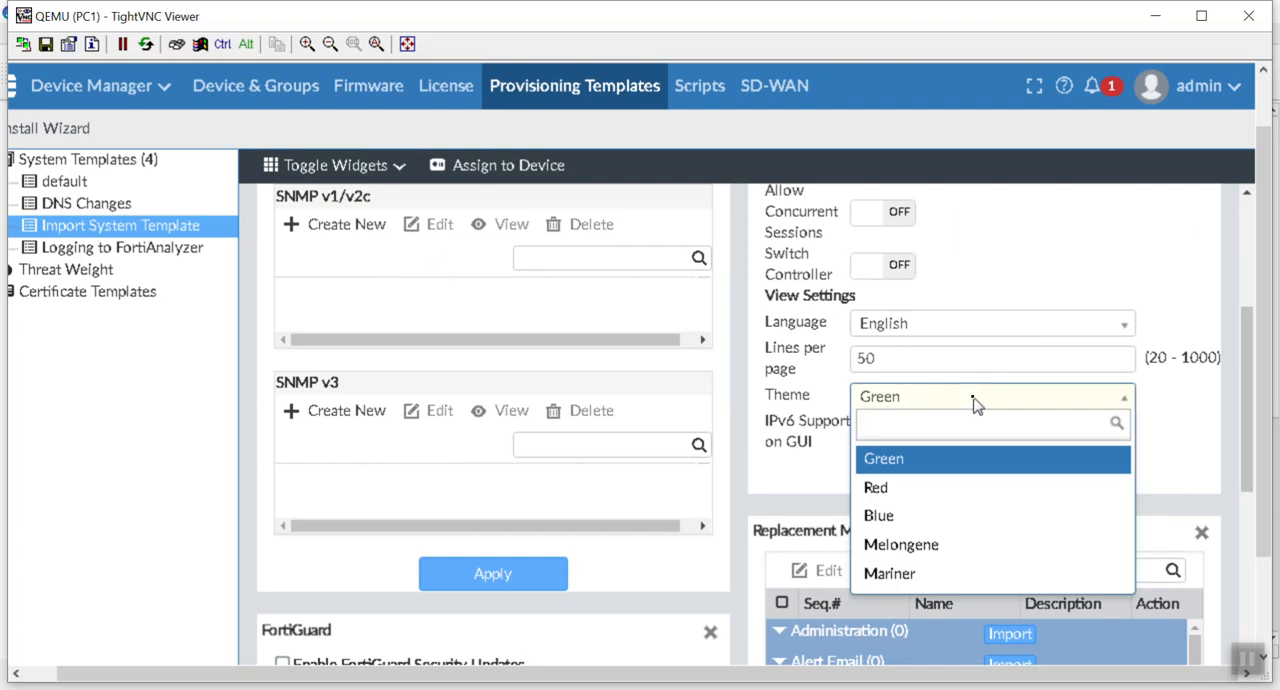
click(976, 403)
Step: Remove the Replacement Message and Log Settings widgets from the template
scroll(1200, 497, down, 2)
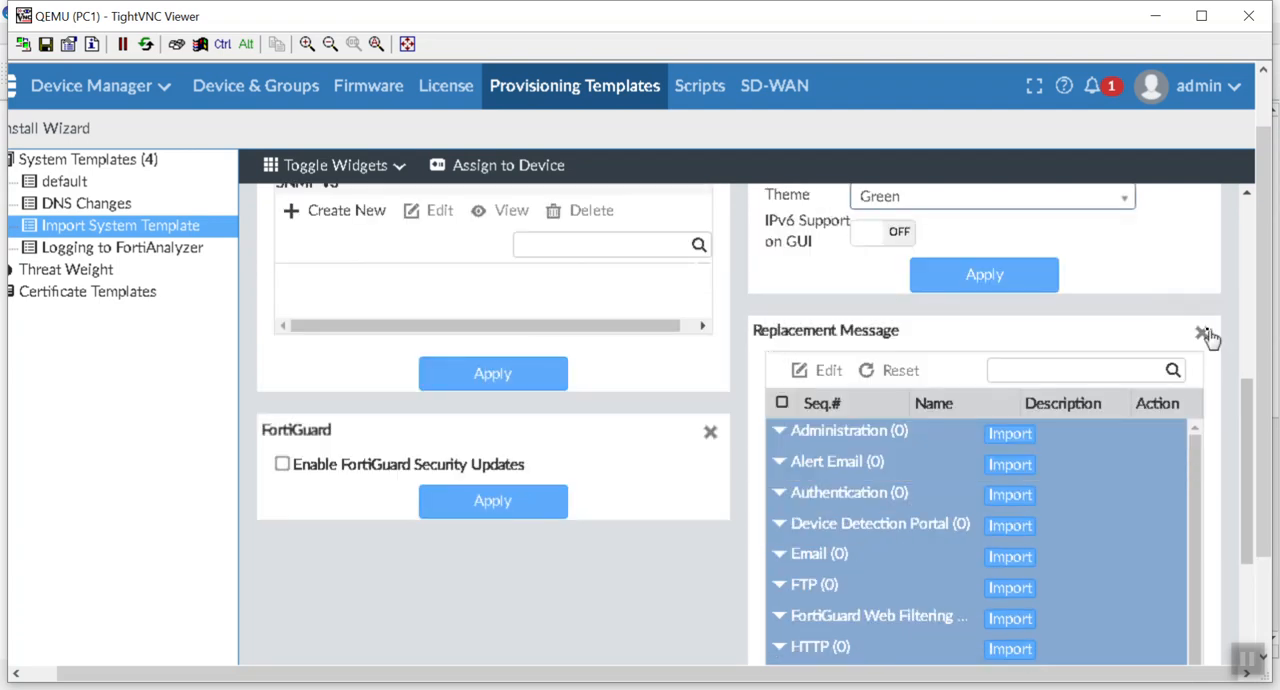
click(1202, 331)
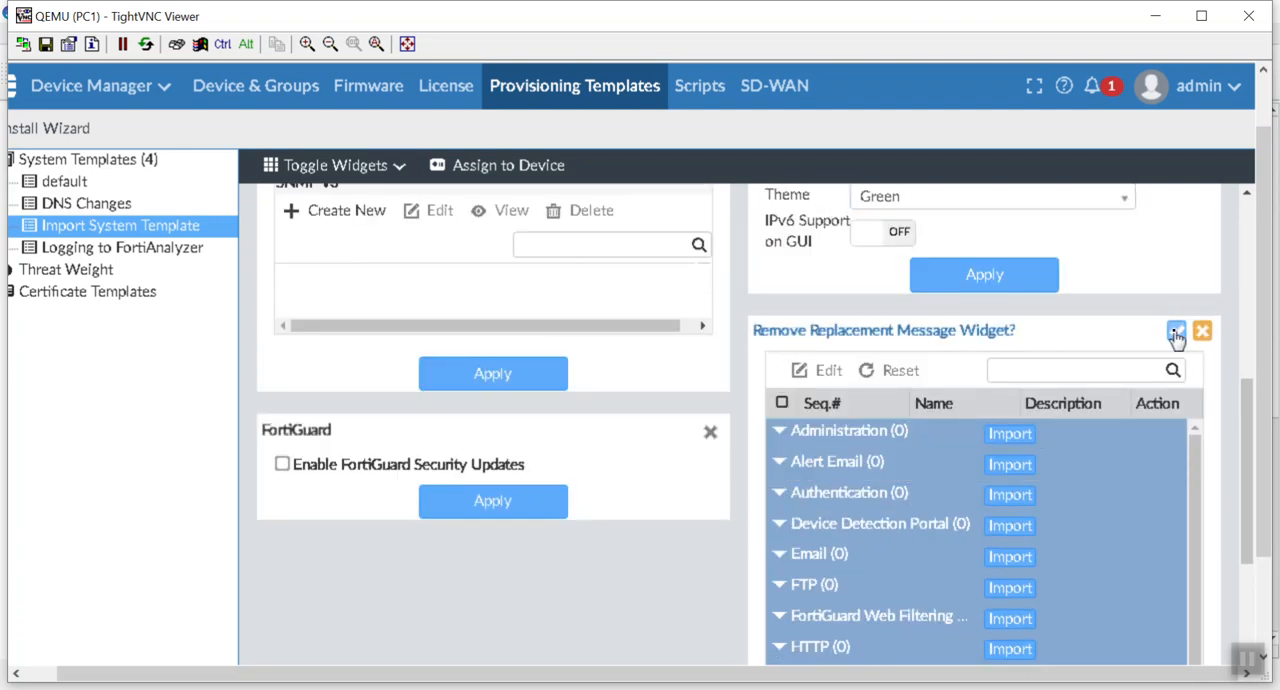
click(1162, 331)
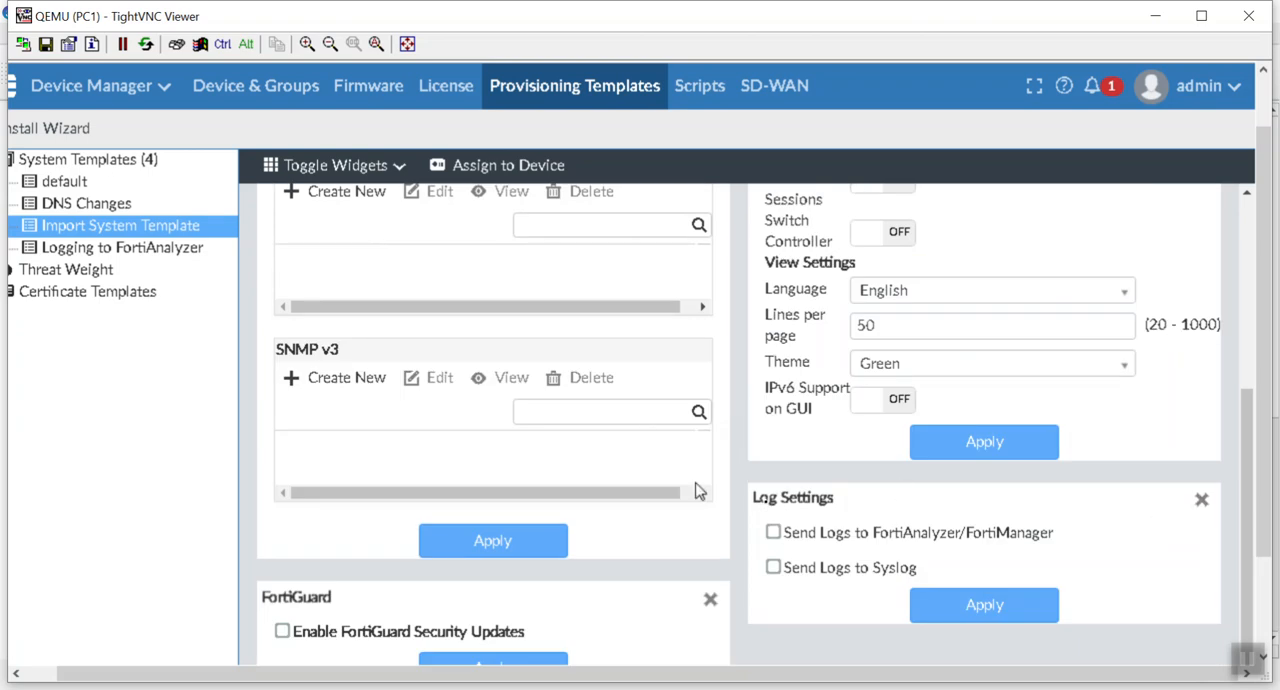
click(1201, 500)
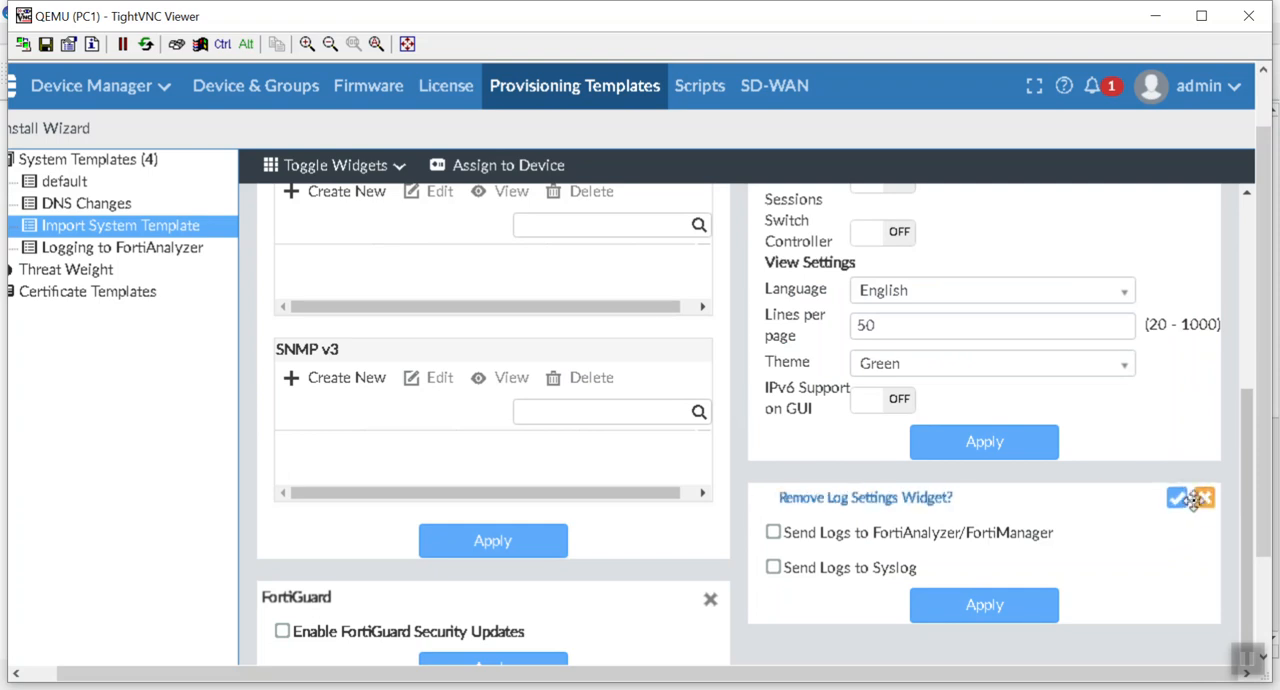
click(1177, 502)
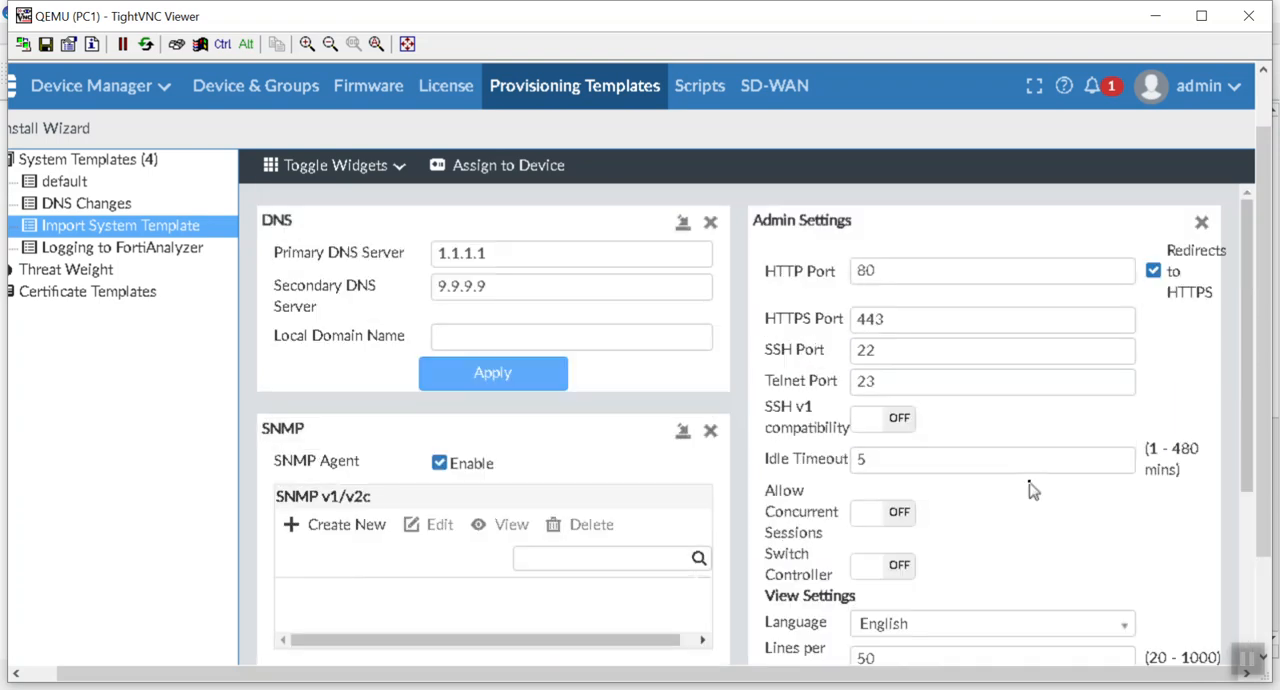
scroll(1030, 483, down, 3)
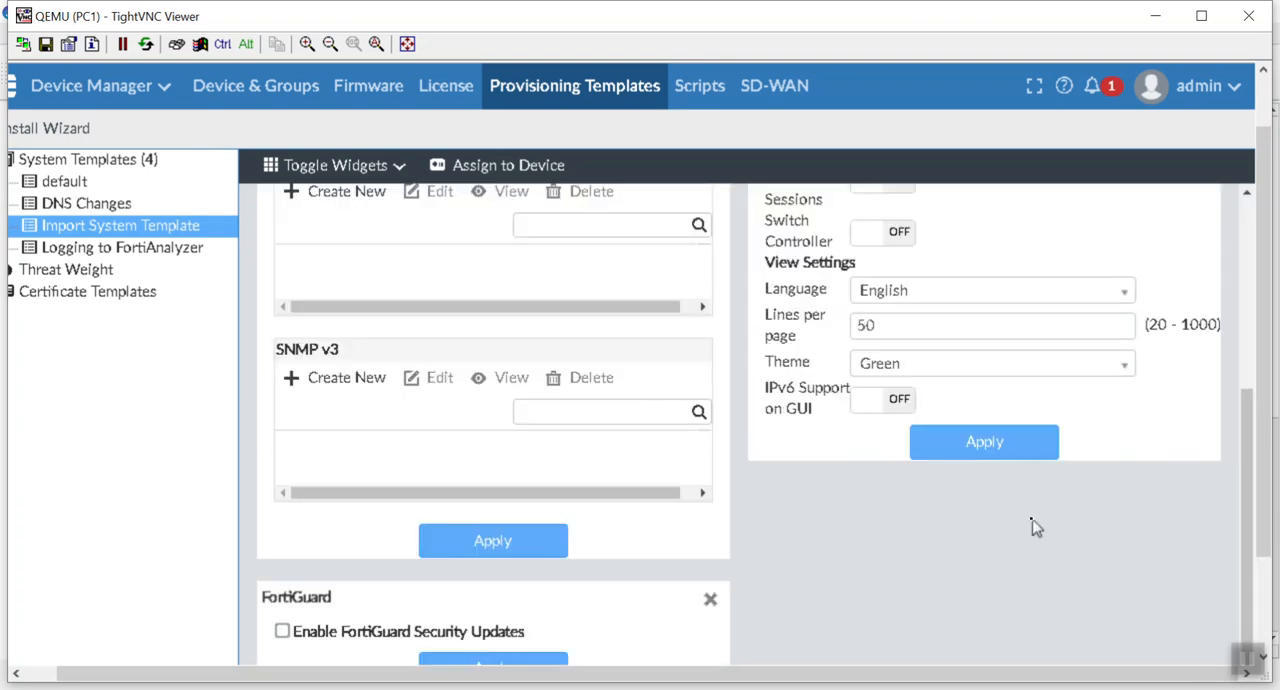
scroll(1034, 527, up, 3)
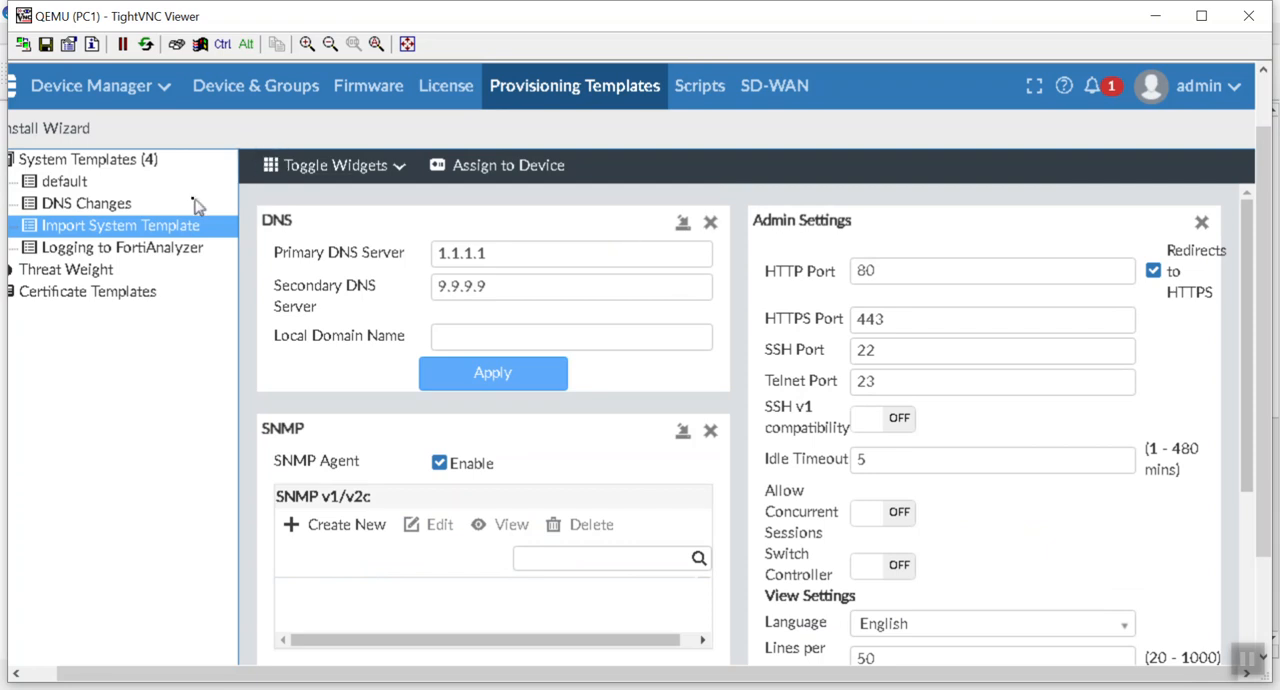
Step: Apply the DNS settings of the DNS Changes system template and assign the template to Branch-FortiGate
click(64, 205)
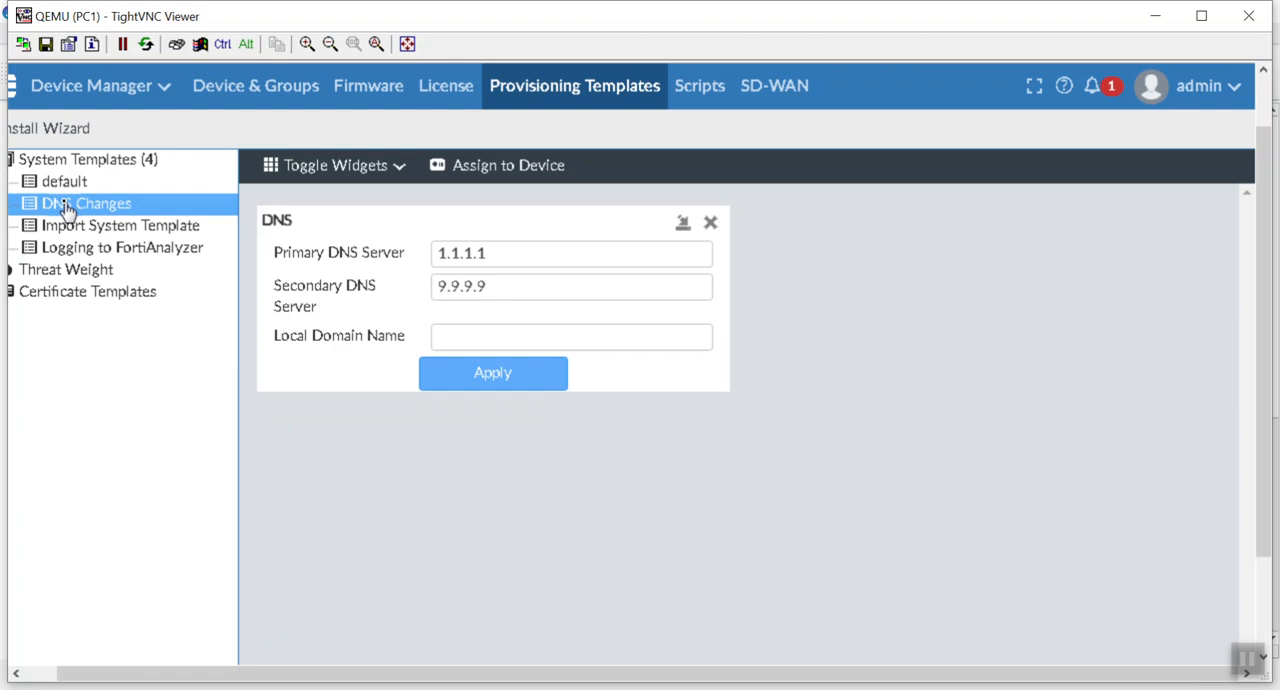
click(516, 372)
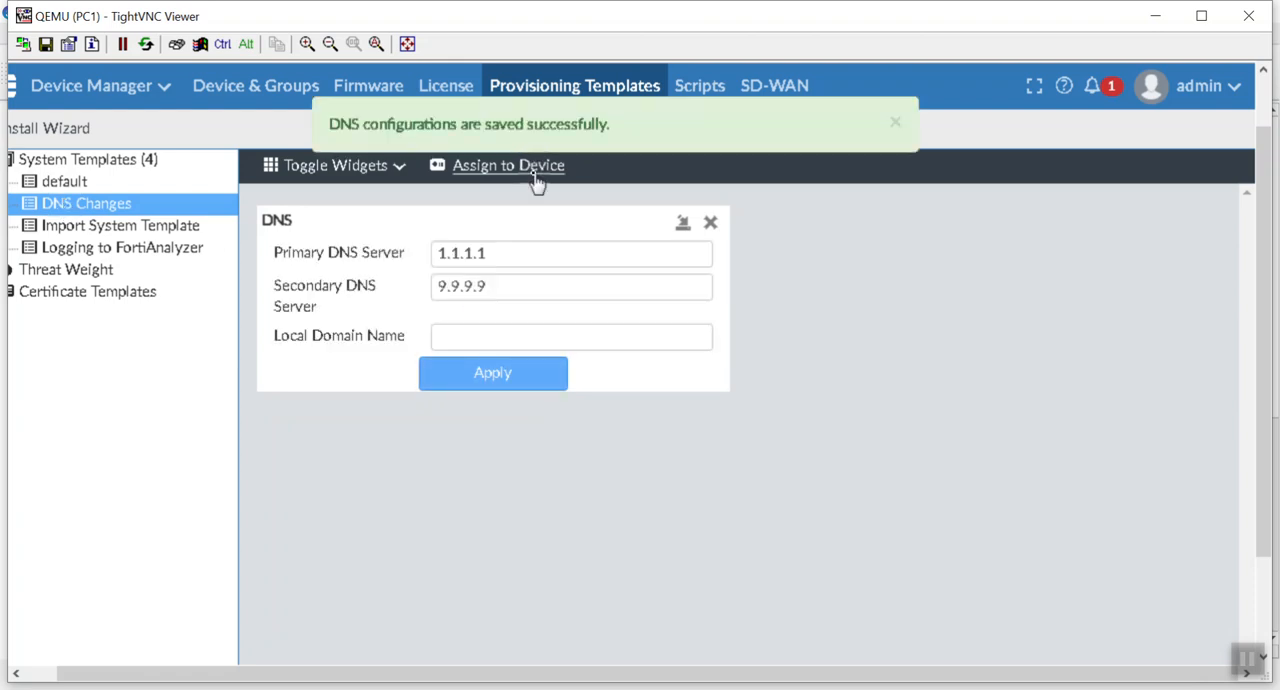
click(533, 172)
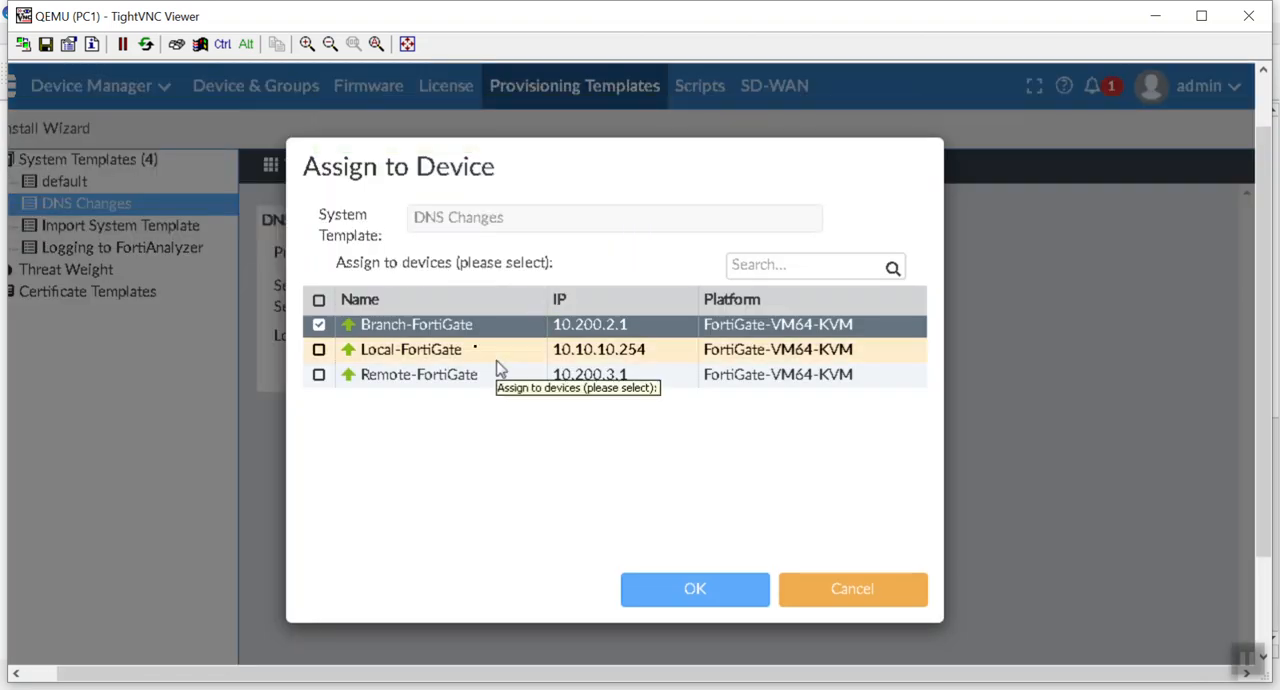
click(672, 588)
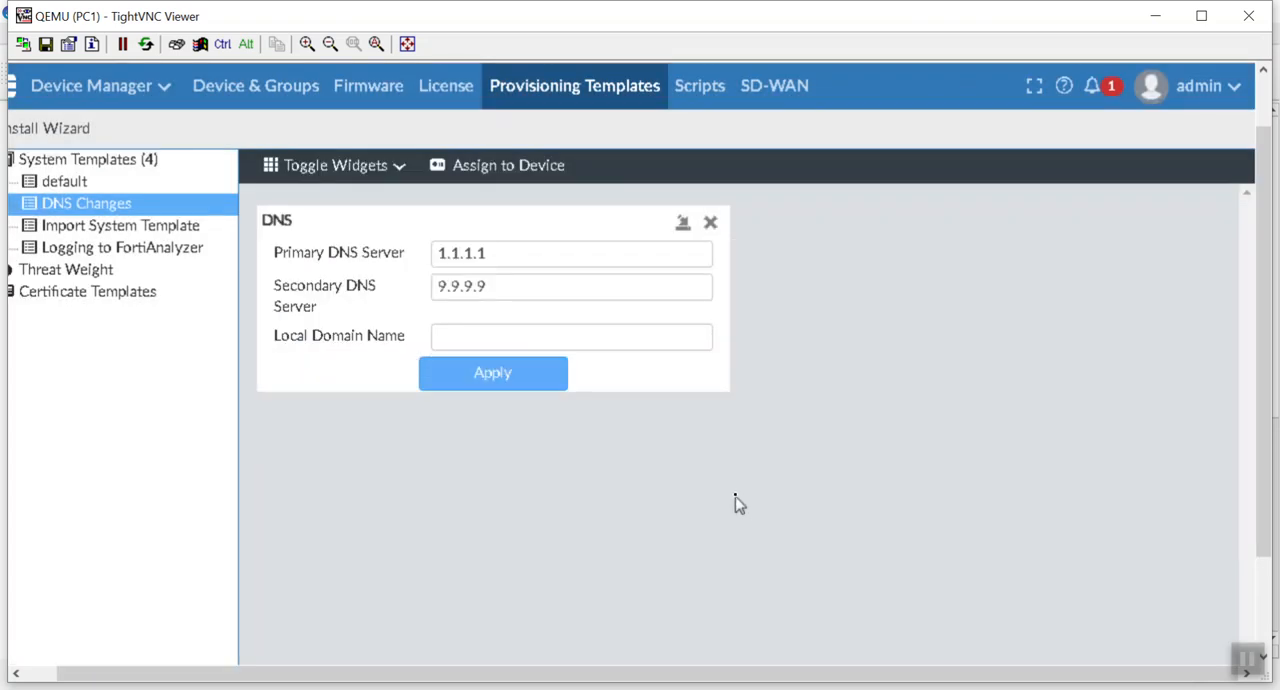
click(523, 384)
Step: Examine the IPv4 policies of the AntiVirus package in Policy & Objects, including their interfaces and security profiles
click(166, 92)
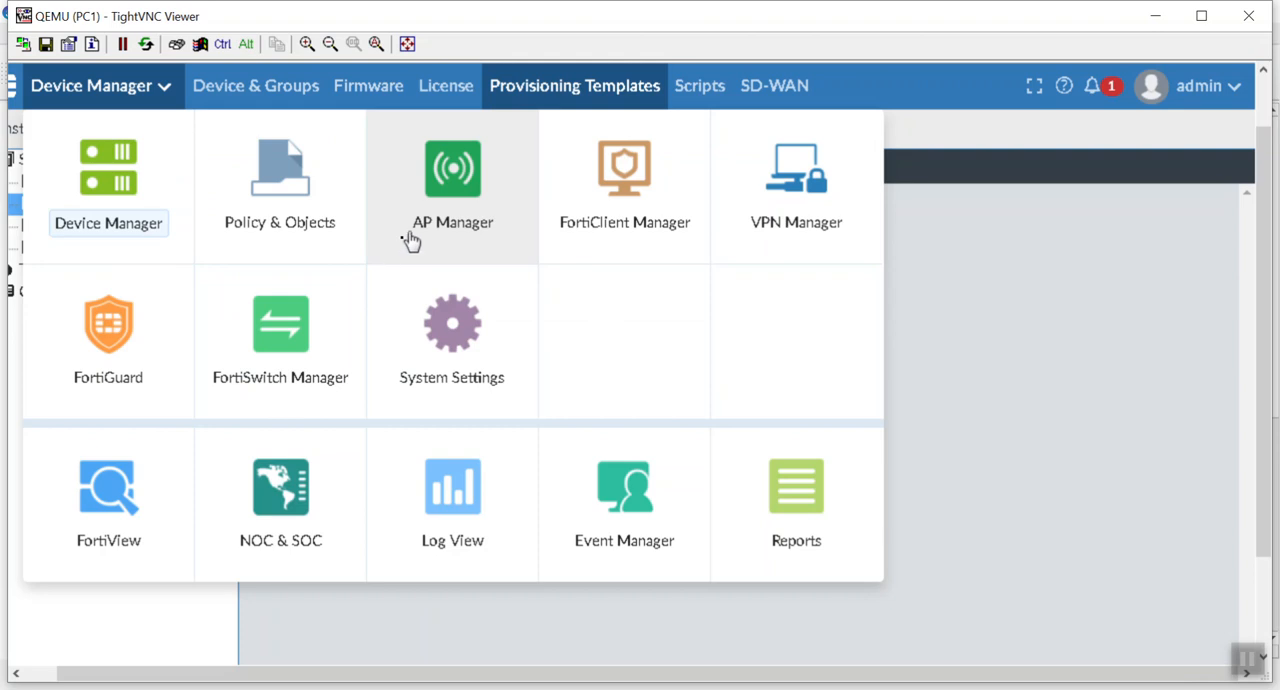
click(295, 213)
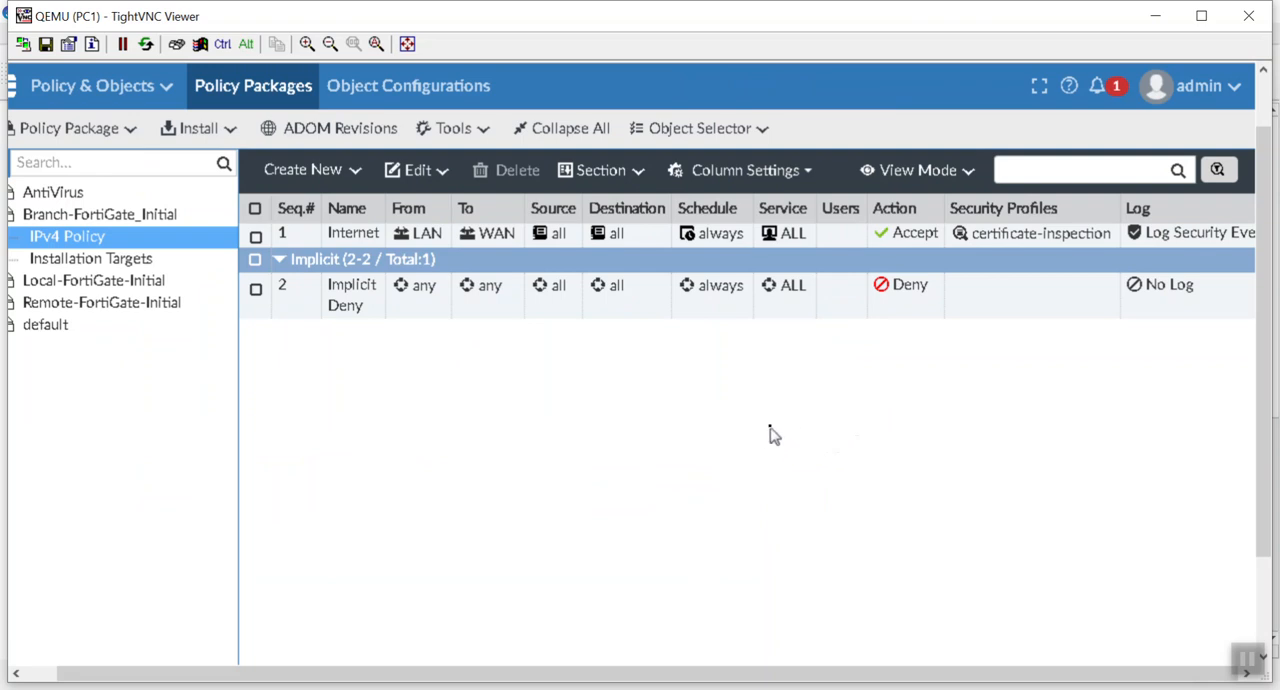
click(66, 195)
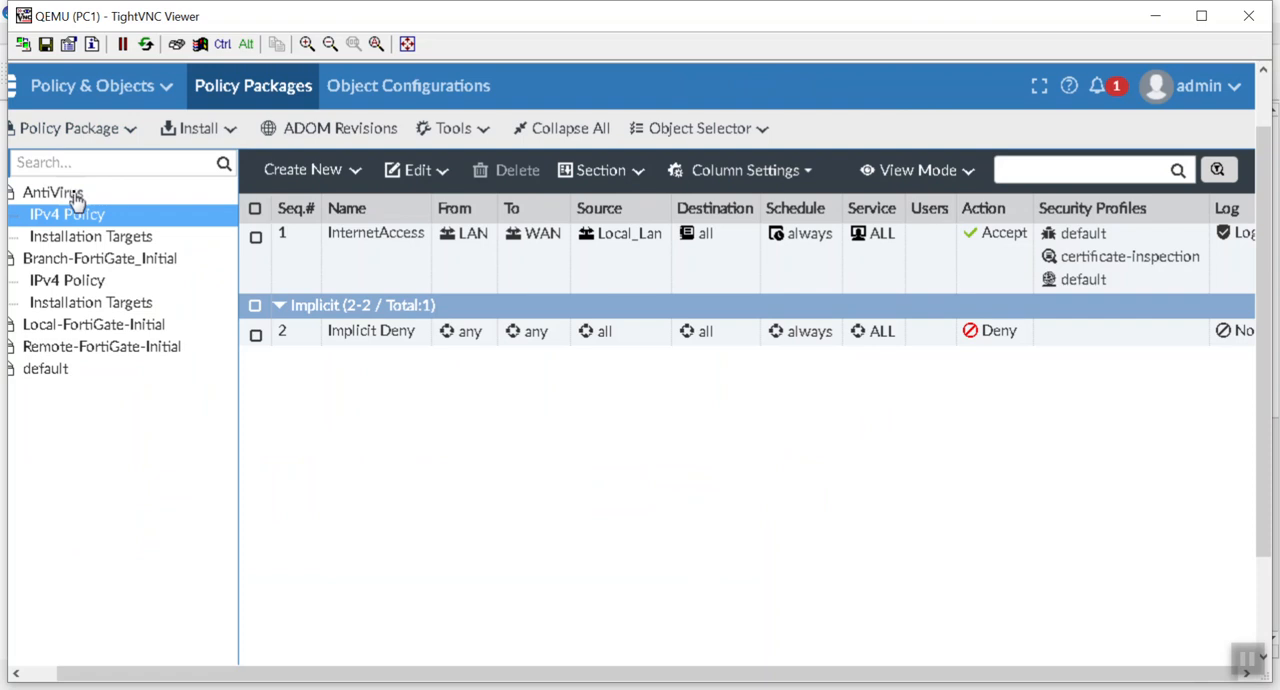
click(410, 248)
Step: Open the LAN dynamic interface in Object Configurations, review its per-device mappings, and save it as is
click(440, 88)
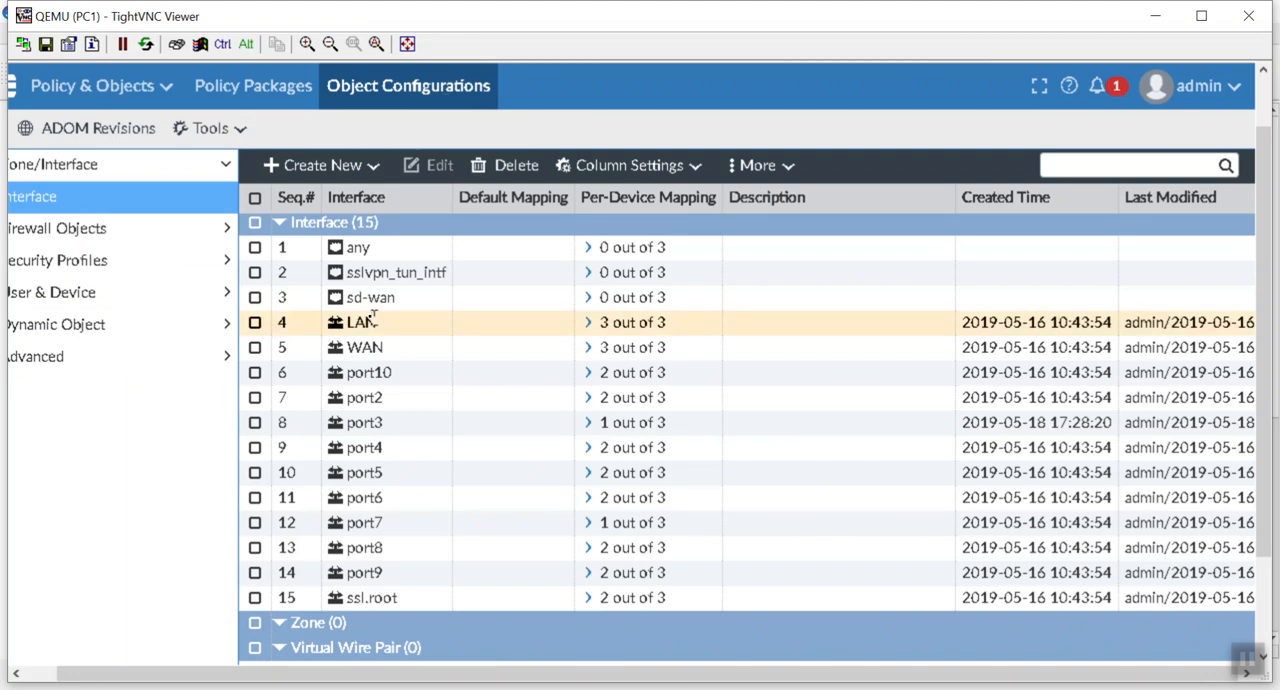
double_click(640, 332)
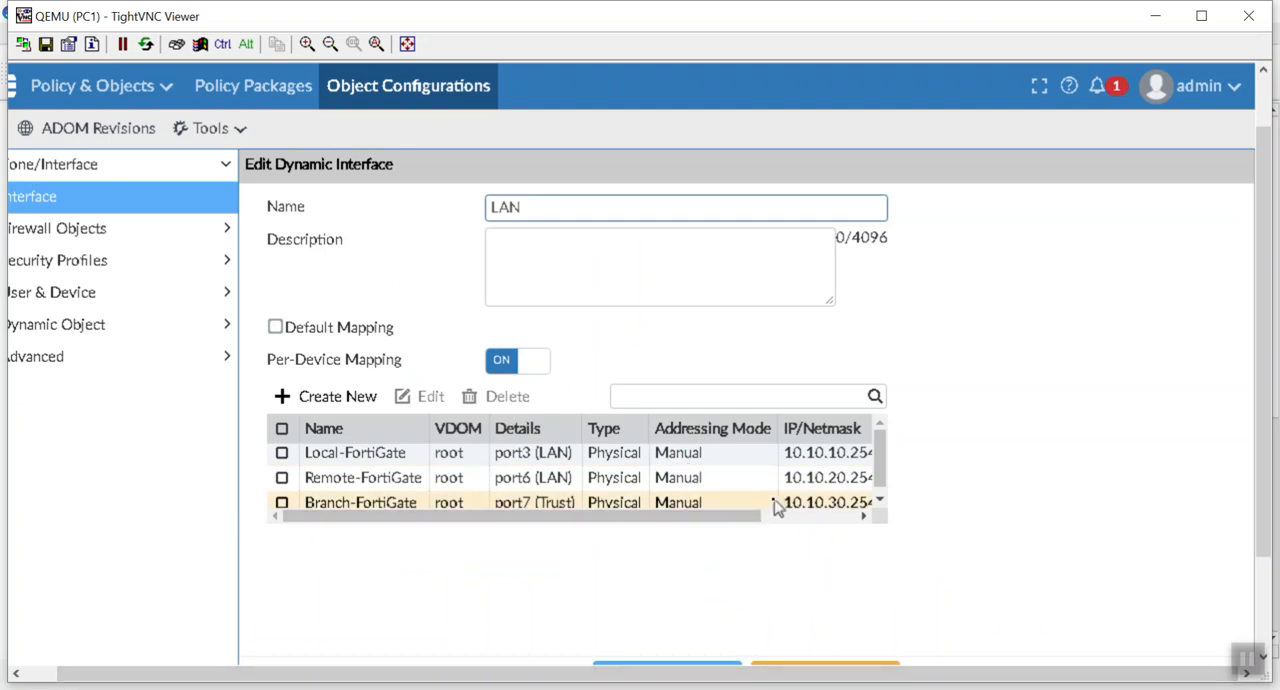
scroll(768, 503, down, 1)
scroll(768, 503, up, 1)
scroll(770, 505, down, 1)
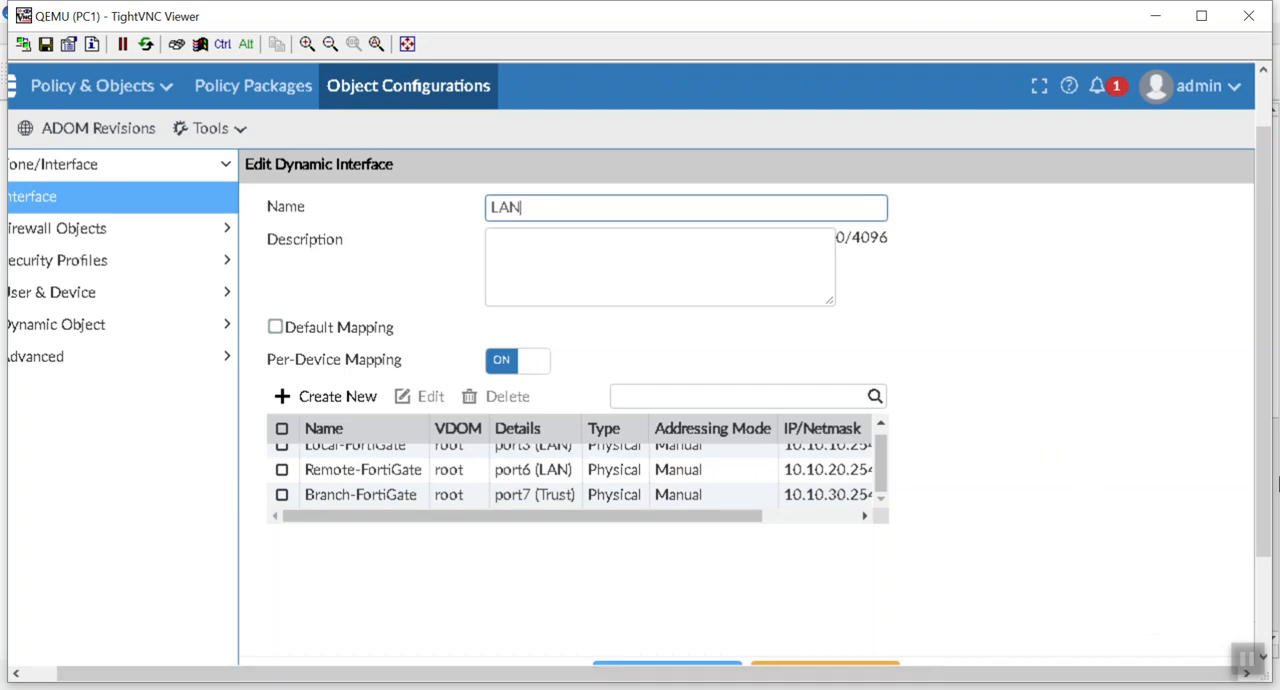
click(1262, 585)
click(638, 552)
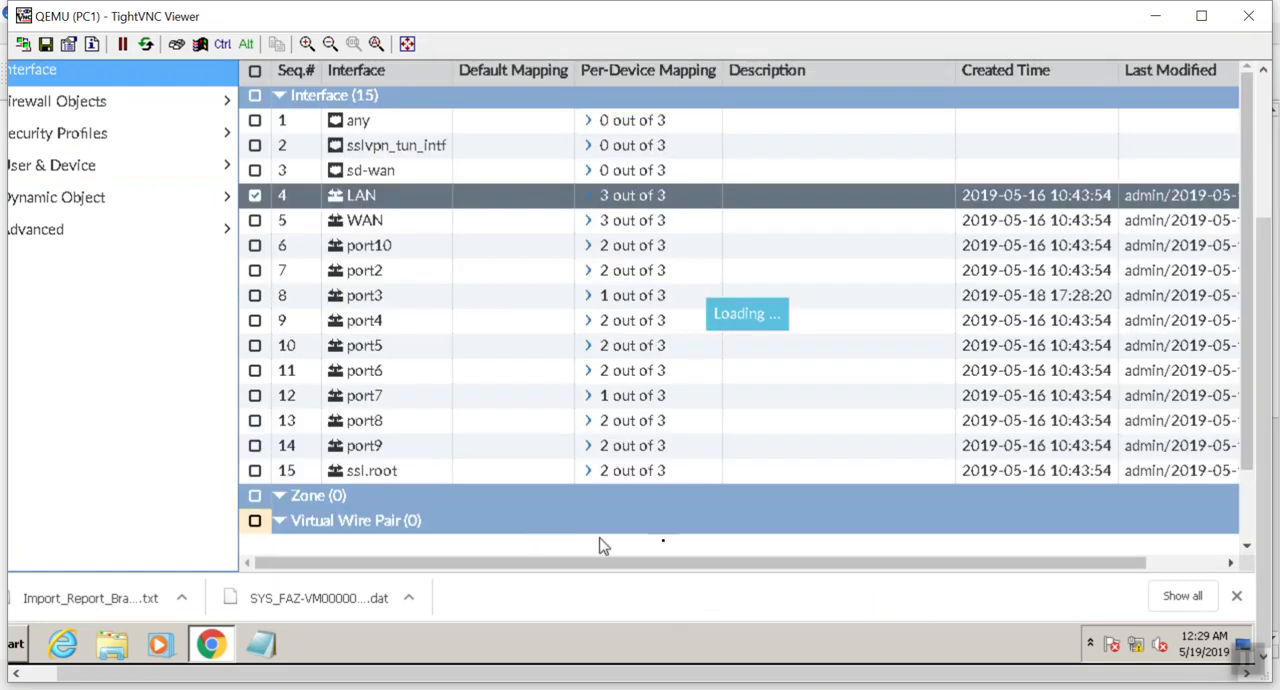
Step: Dismiss the browser's download bar and inspect the per-device mappings of the port7, LAN and WAN interfaces
click(1237, 597)
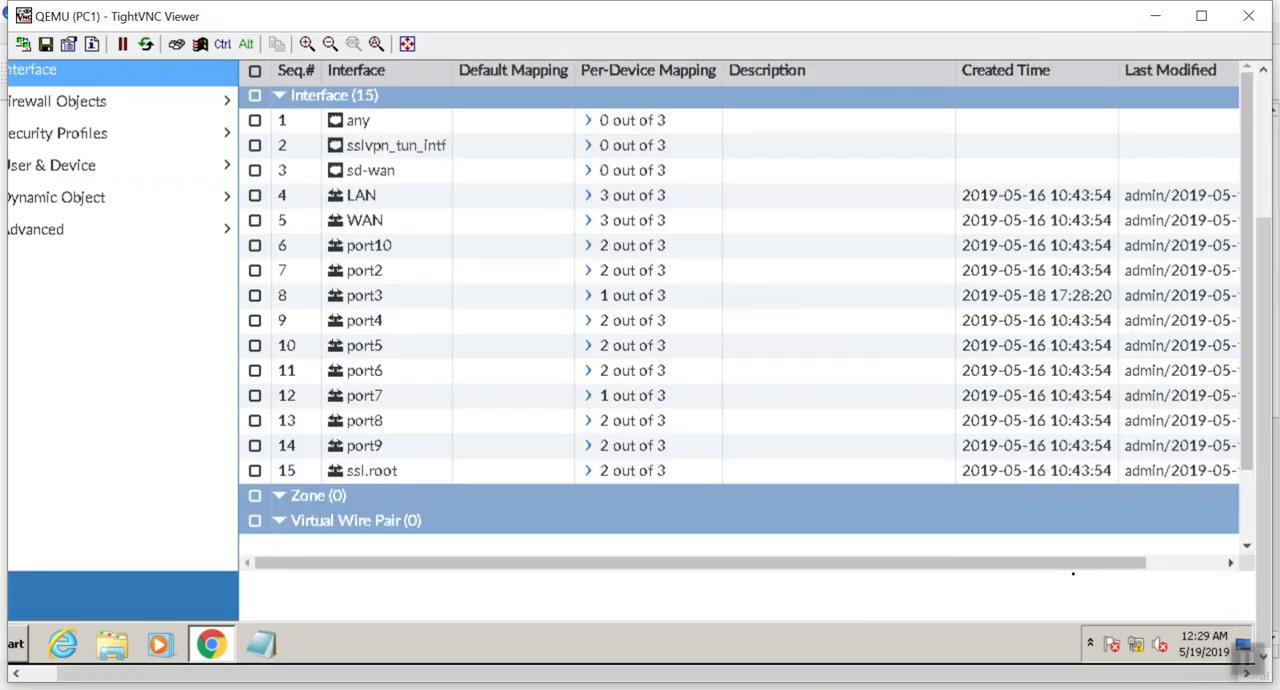
click(587, 398)
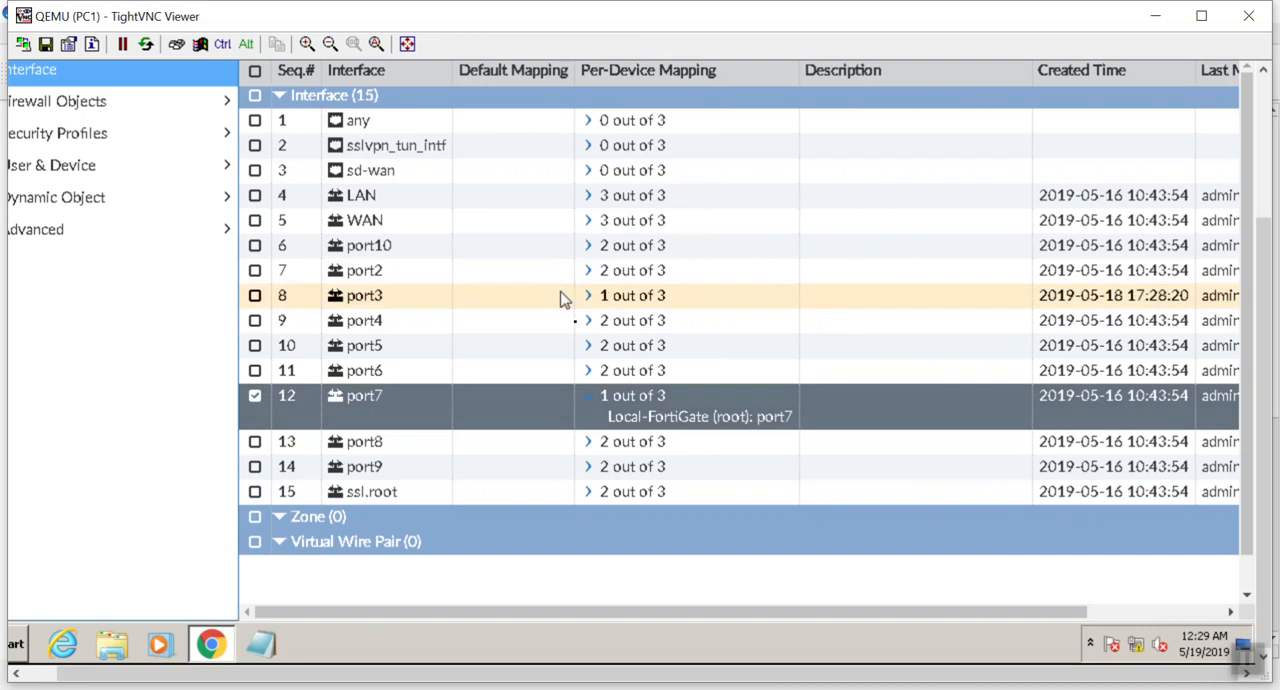
click(589, 397)
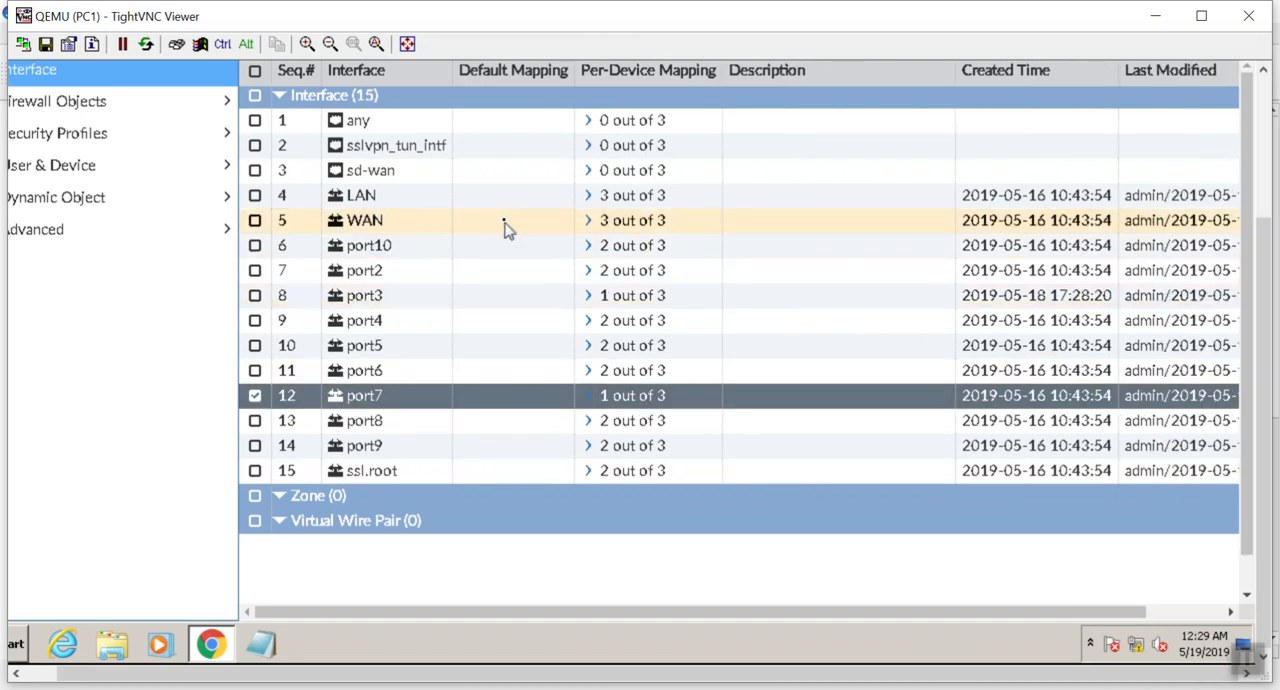
click(587, 198)
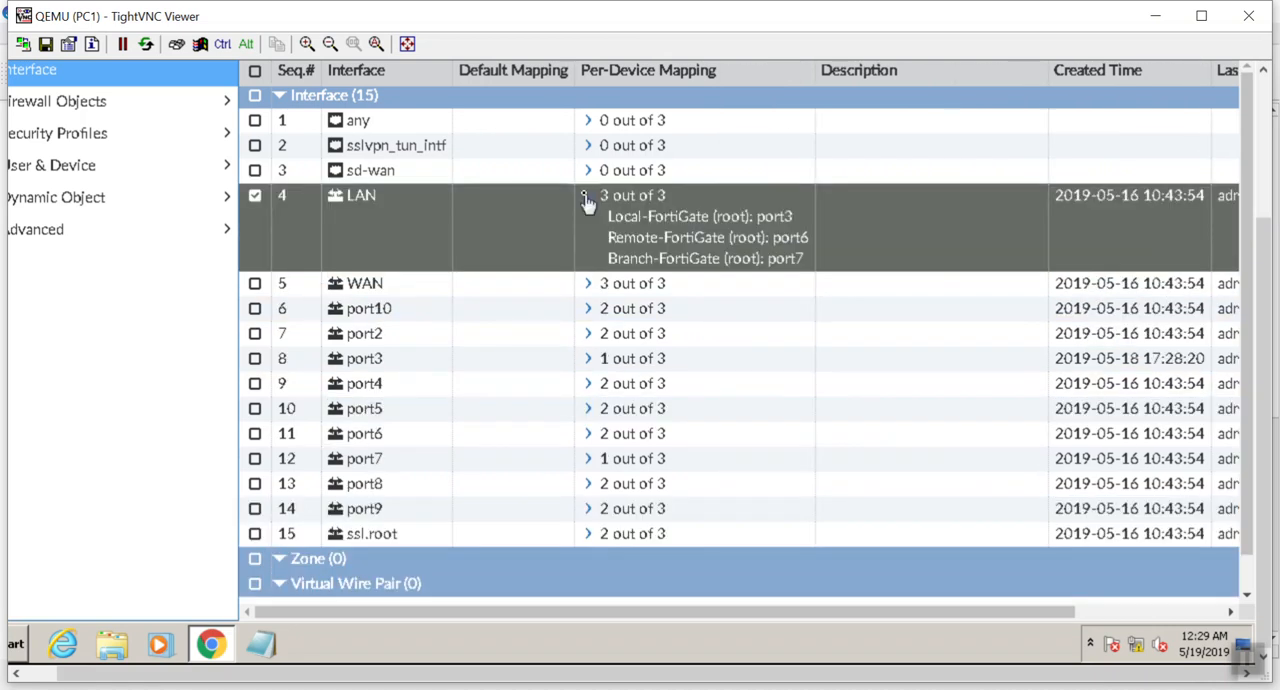
click(589, 285)
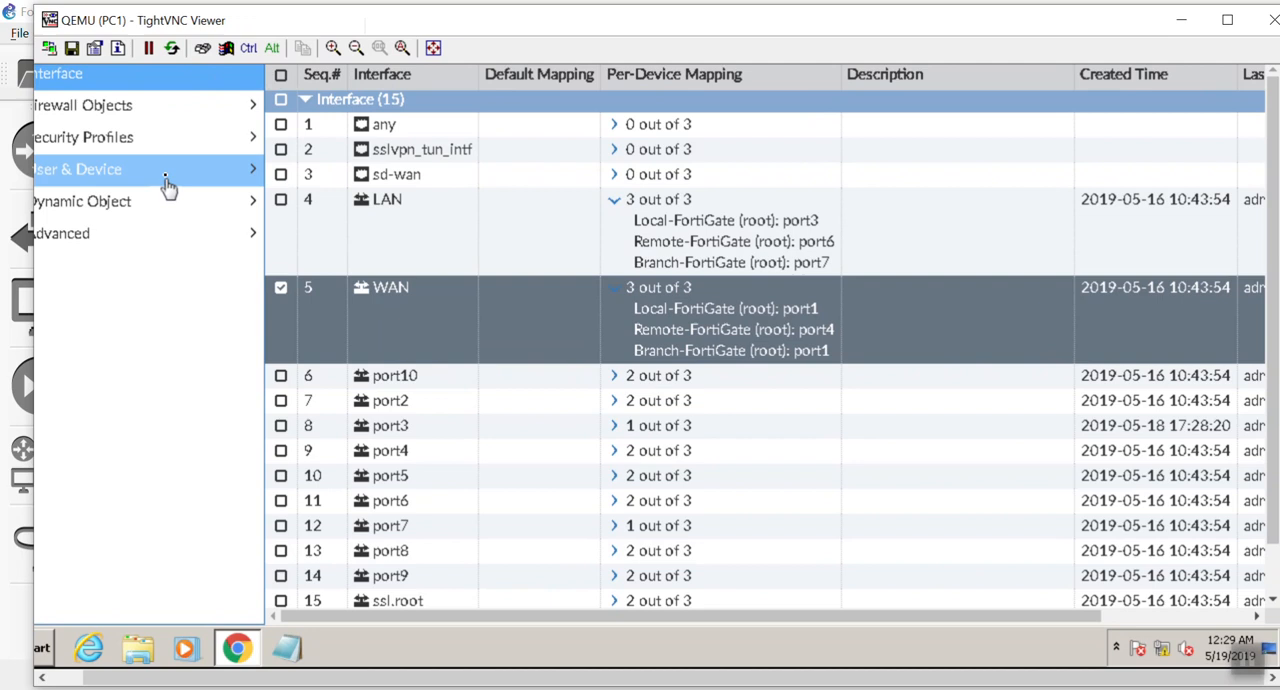
Step: Add a per-device mapping for Branch-FortiGate(root) to the Local_Lan firewall address, with IP/Netmask 10.10.30.0/24
click(157, 108)
click(157, 125)
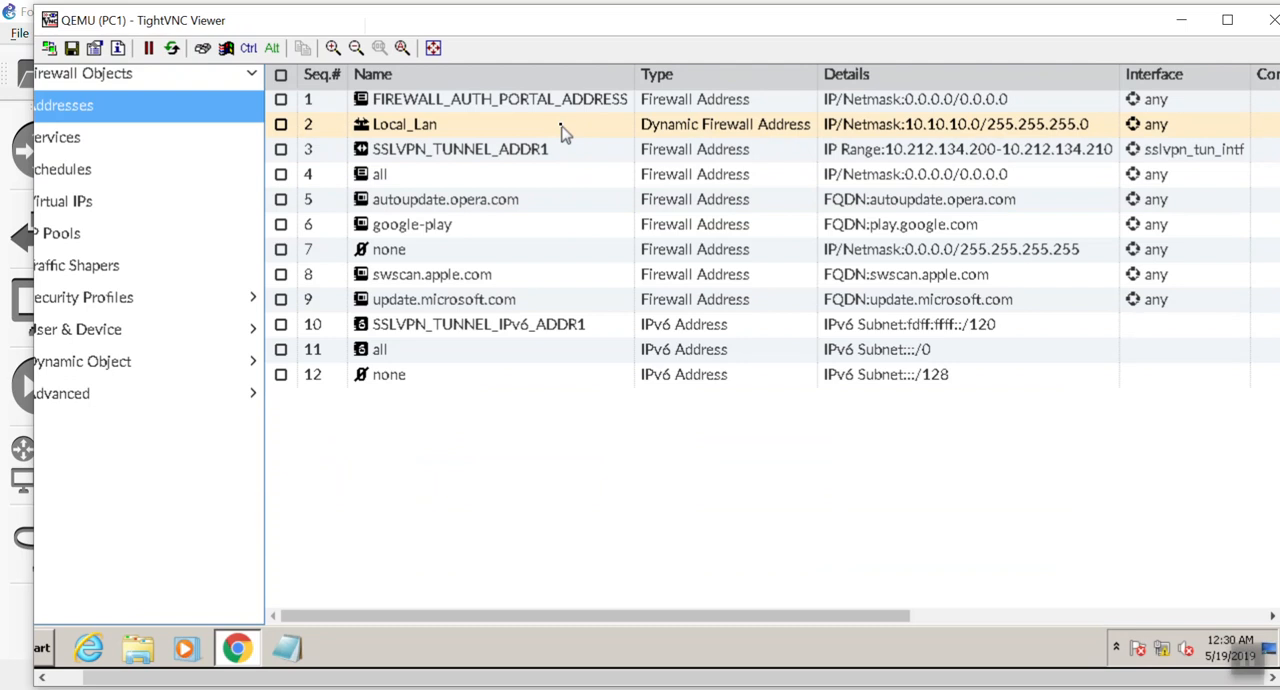
double_click(563, 128)
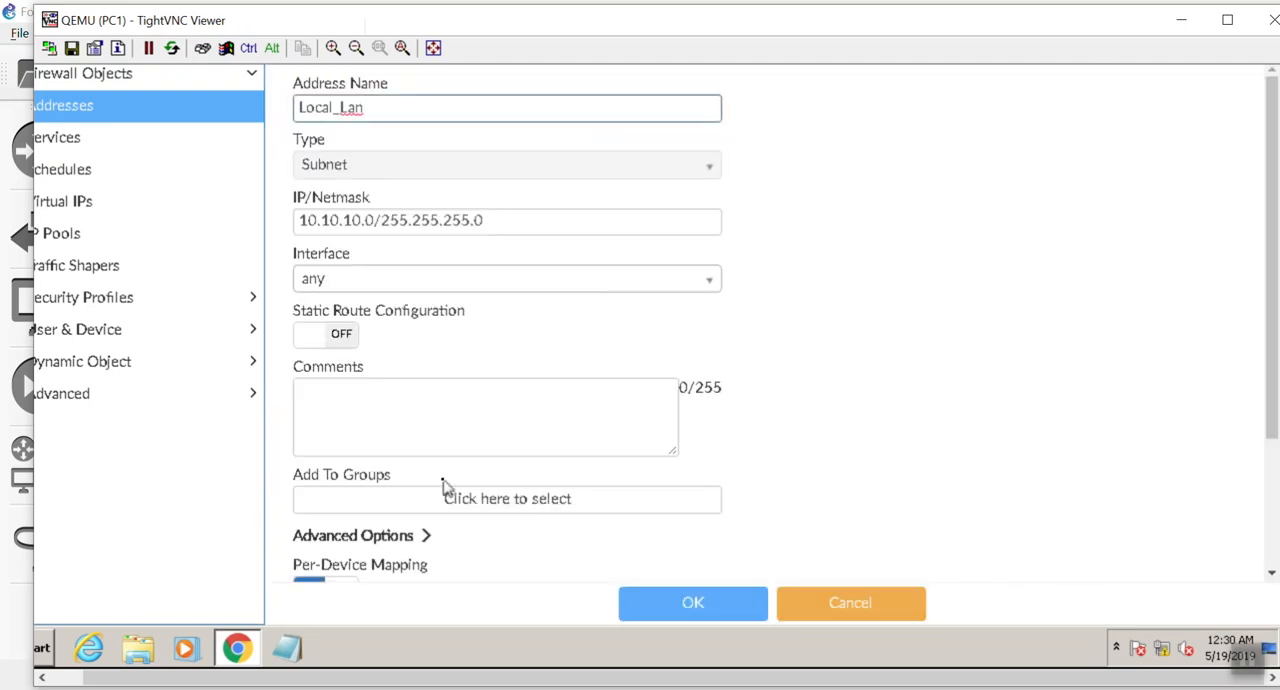
scroll(445, 490, down, 3)
click(357, 452)
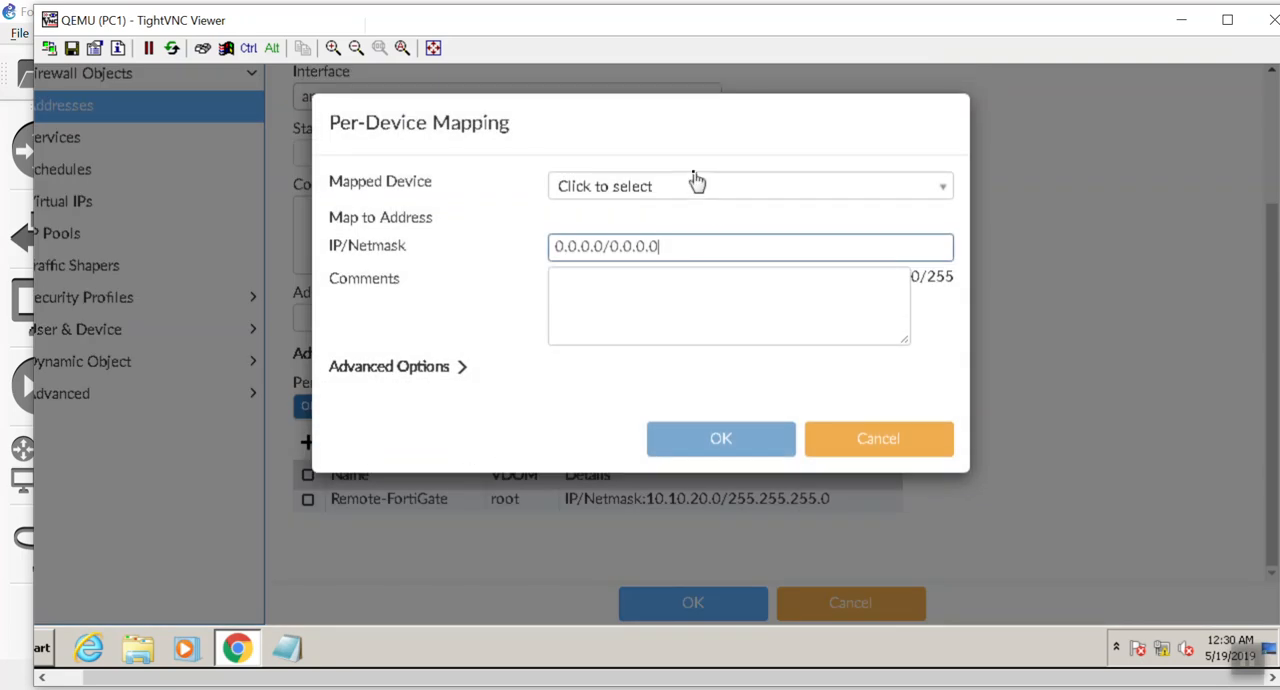
click(697, 184)
click(704, 281)
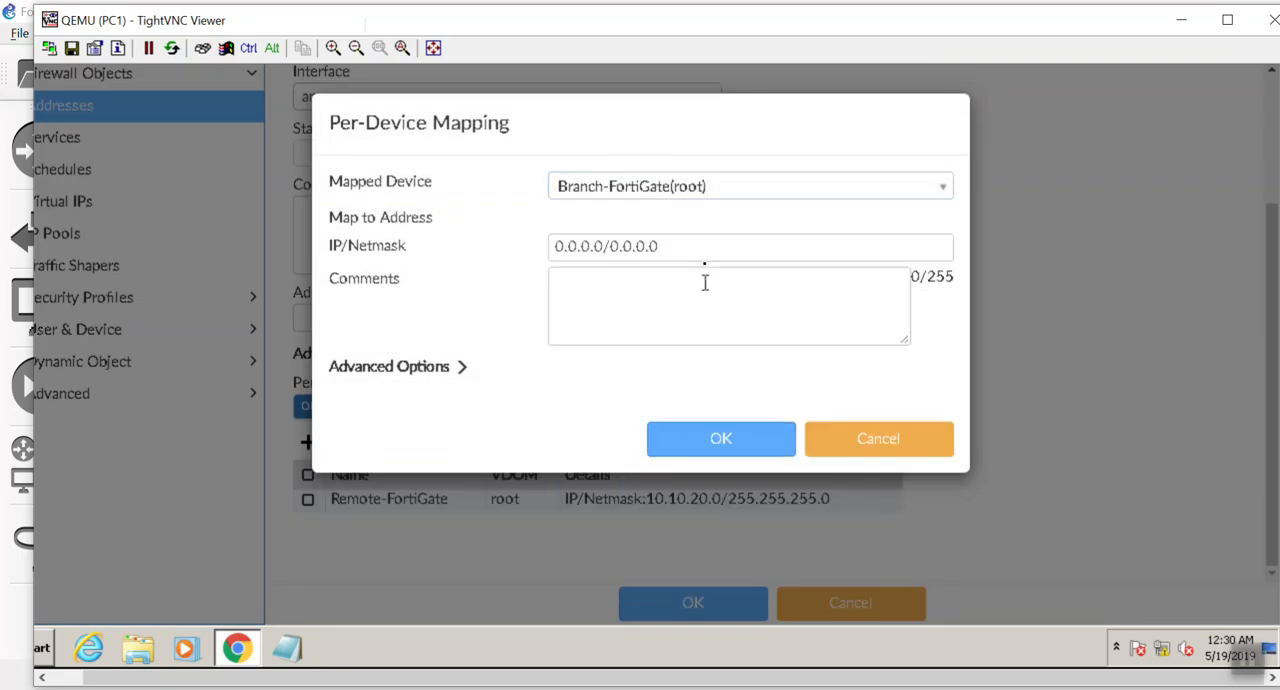
drag(708, 238, 408, 251)
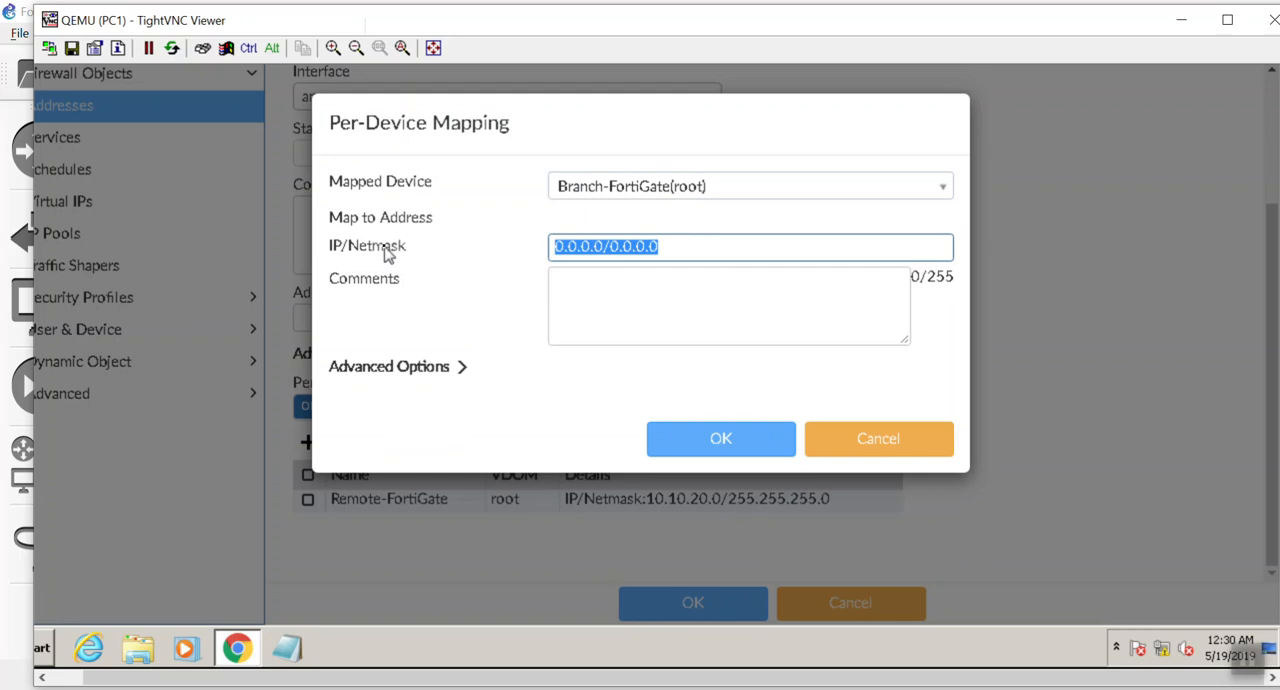
text(10)
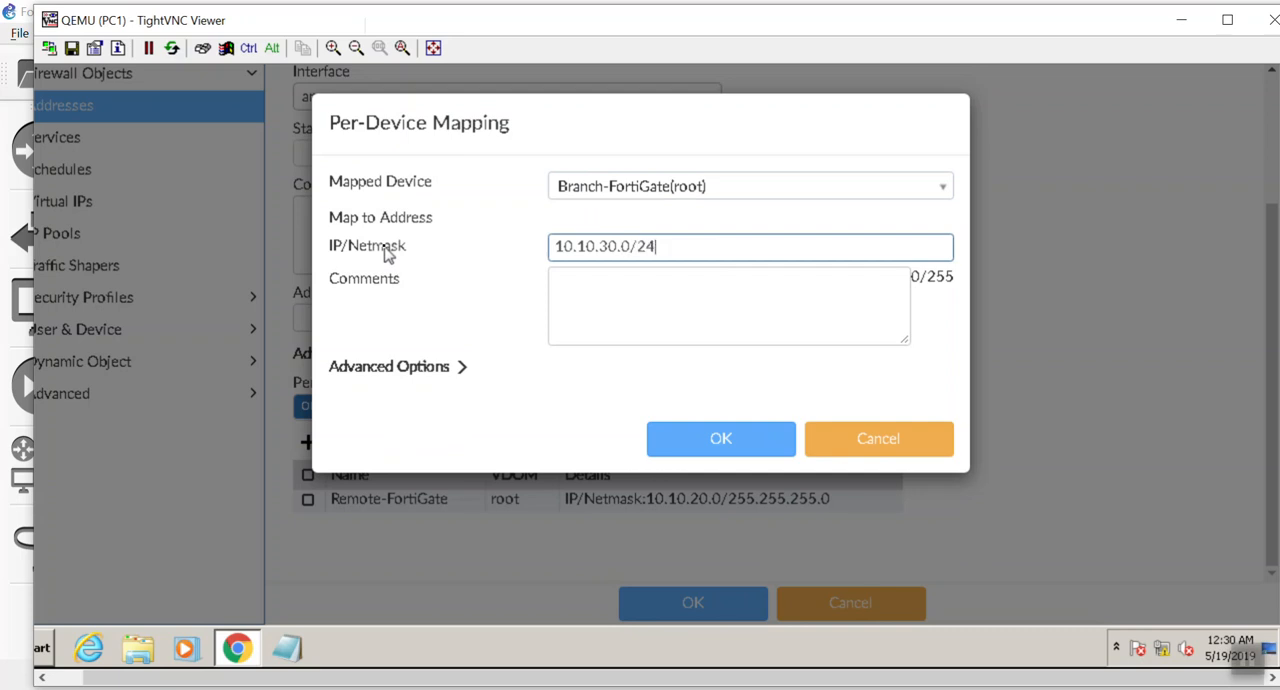
Step: Enter the mapping comment "Branch-FortiGate's Local Subnet" and save both the mapping and the Local_Lan address
key(Tab)
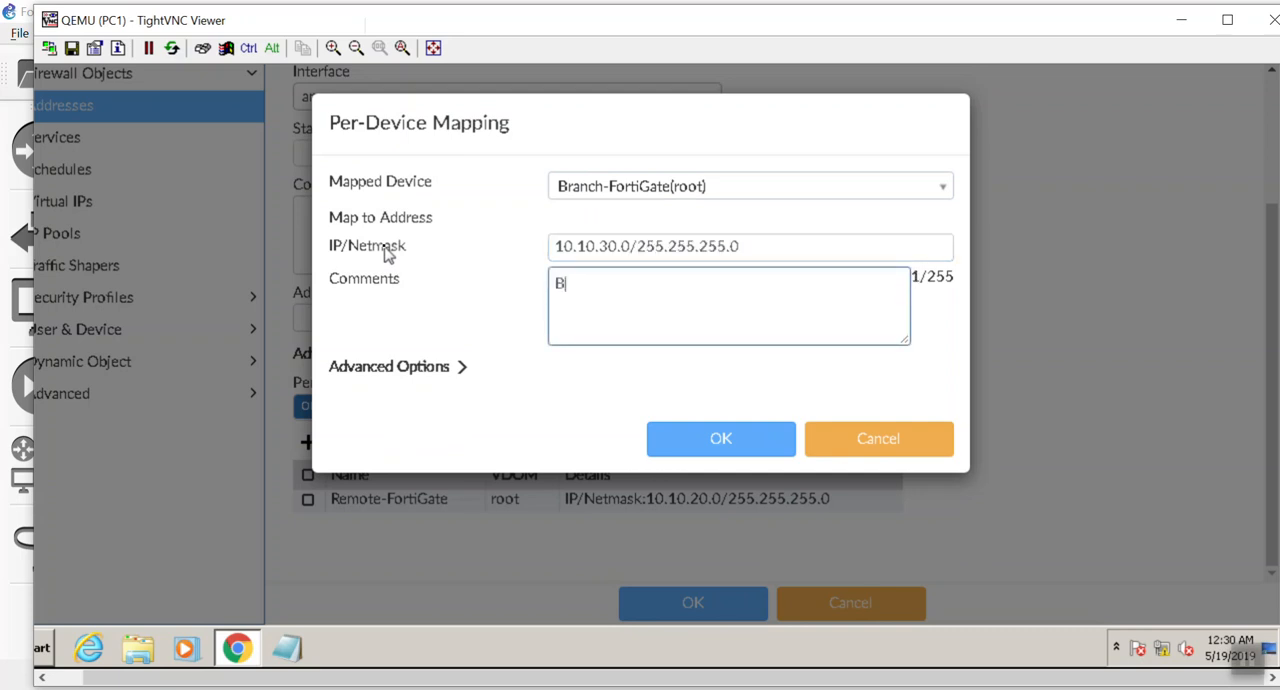
text(Branch-Forti)
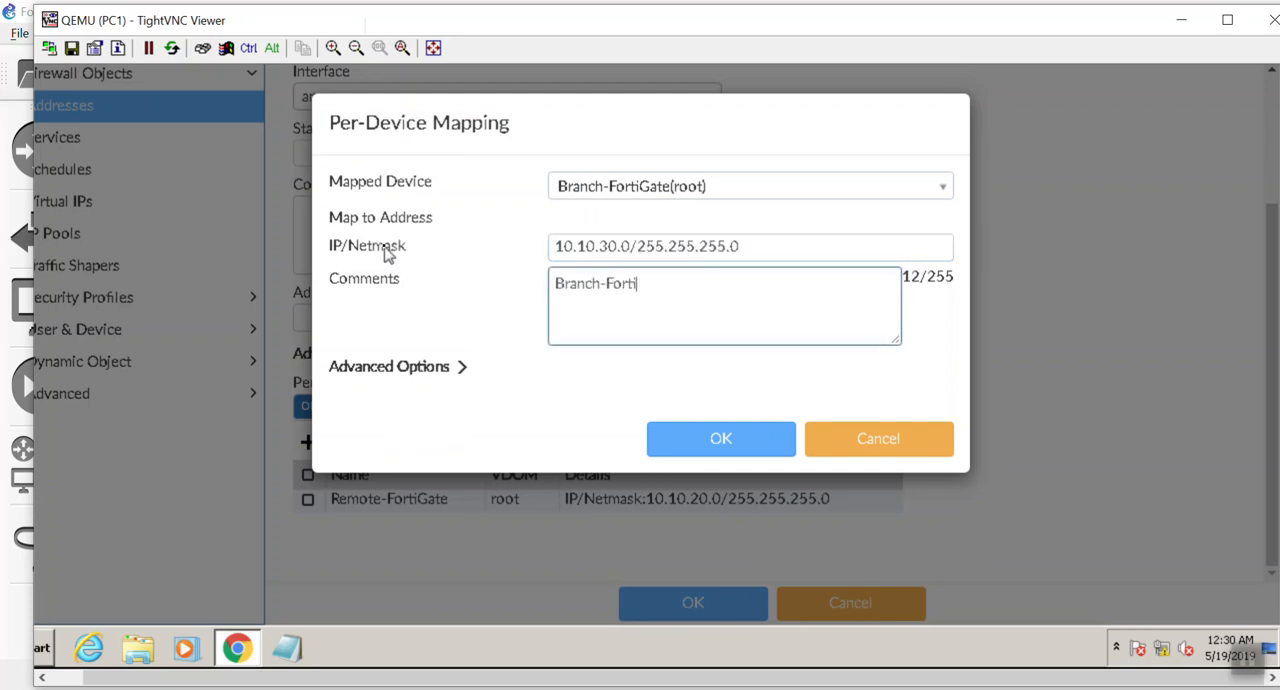
text(Gate's Local Subnet)
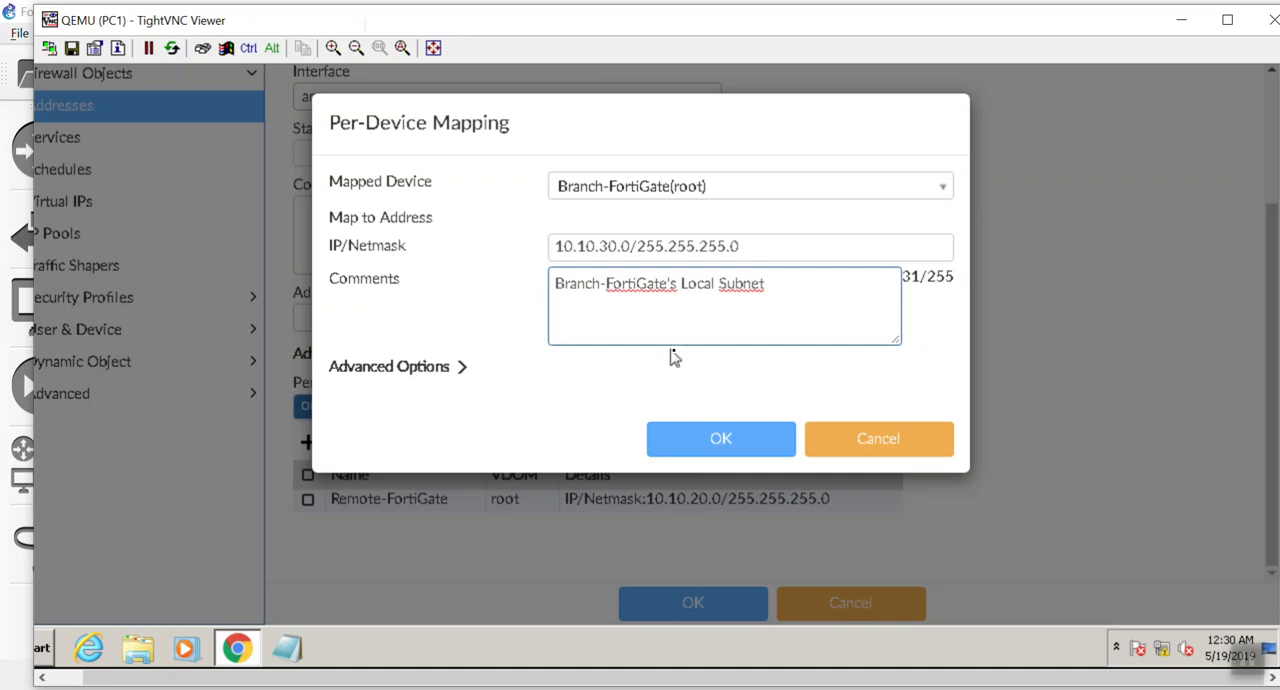
click(725, 437)
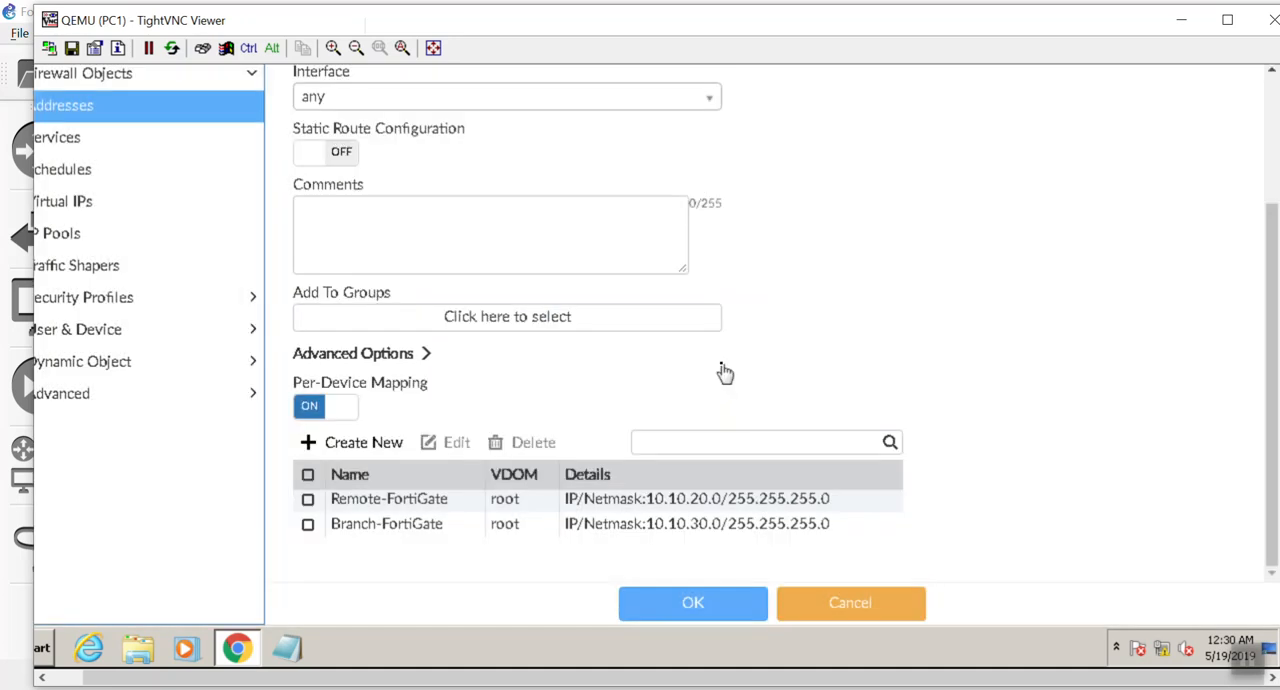
click(703, 612)
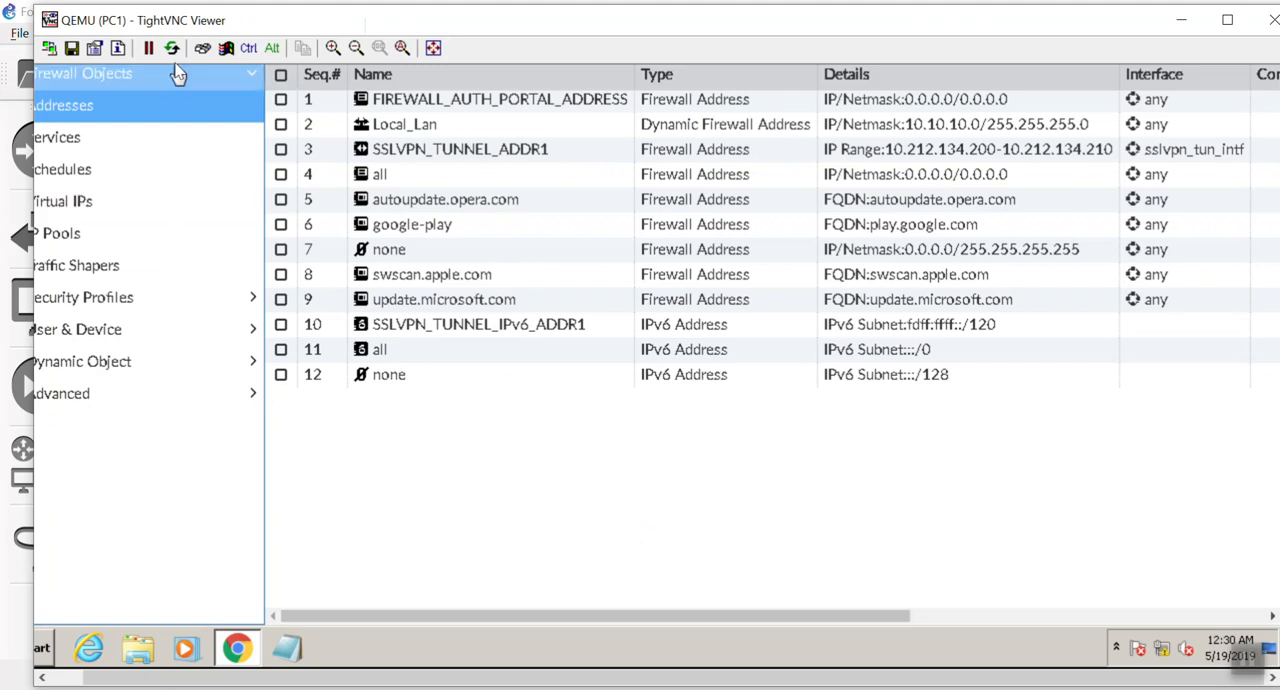
Step: Maximize the VNC viewer window and open the installation targets of the AntiVirus policy package
double_click(313, 30)
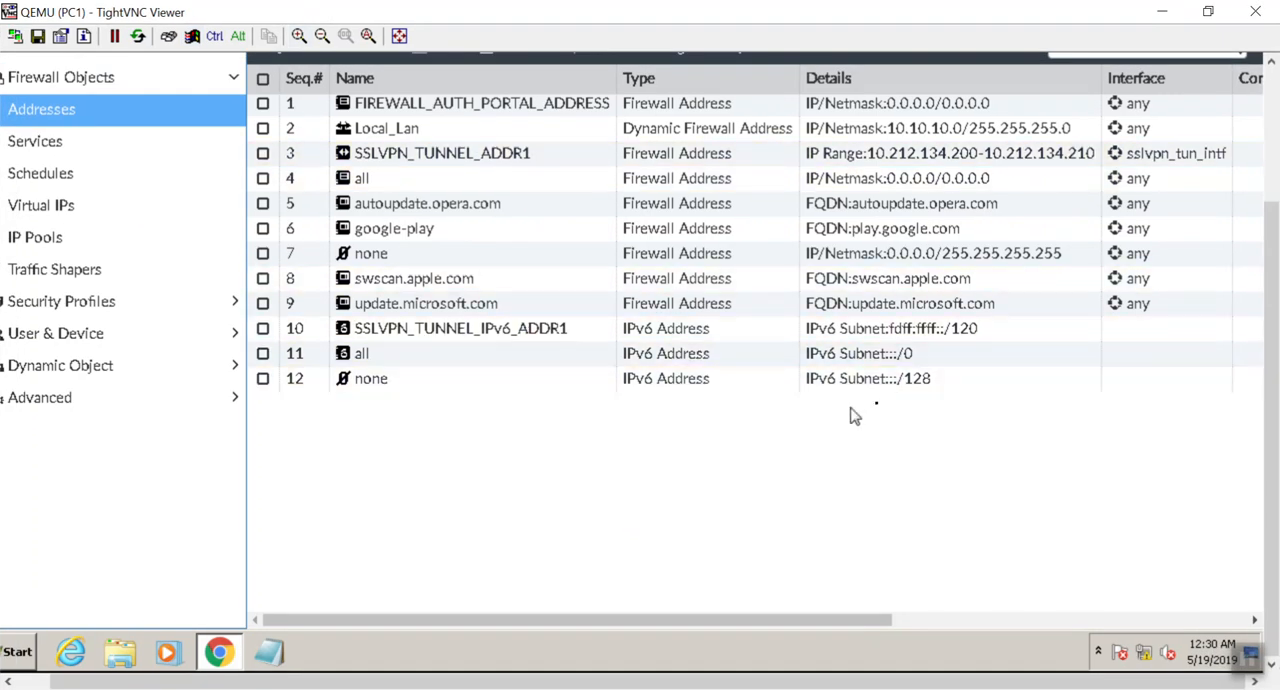
scroll(595, 140, up, 3)
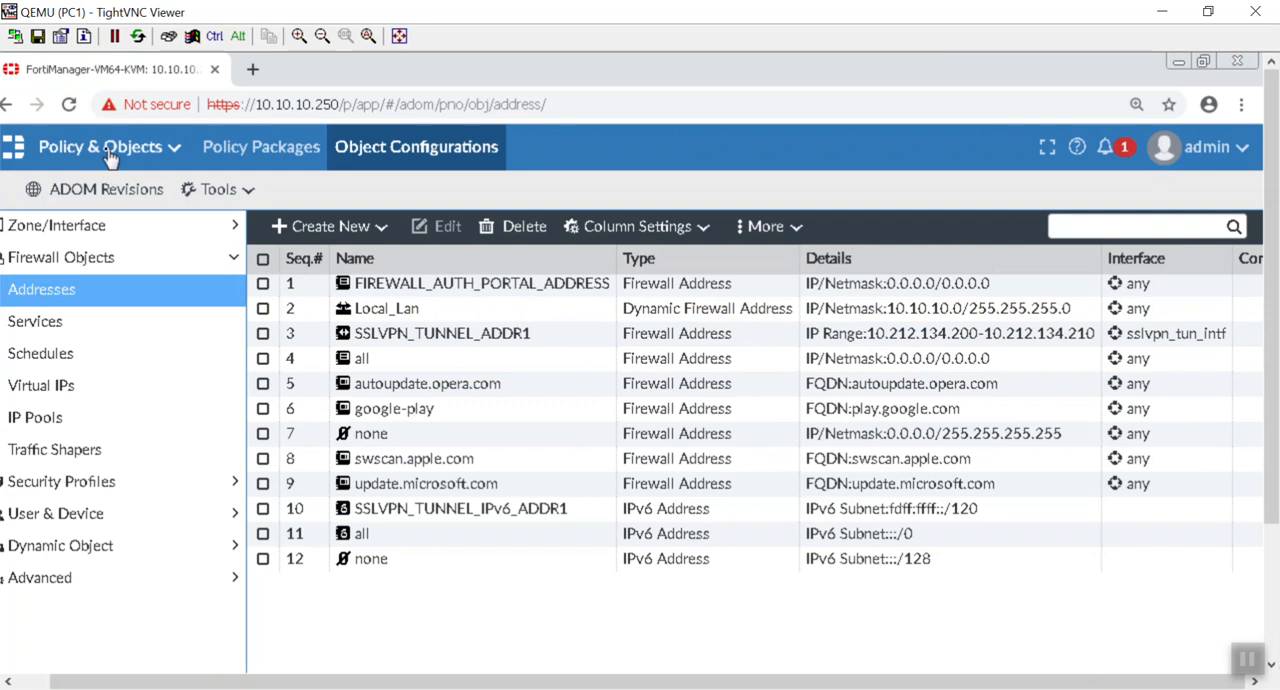
click(222, 154)
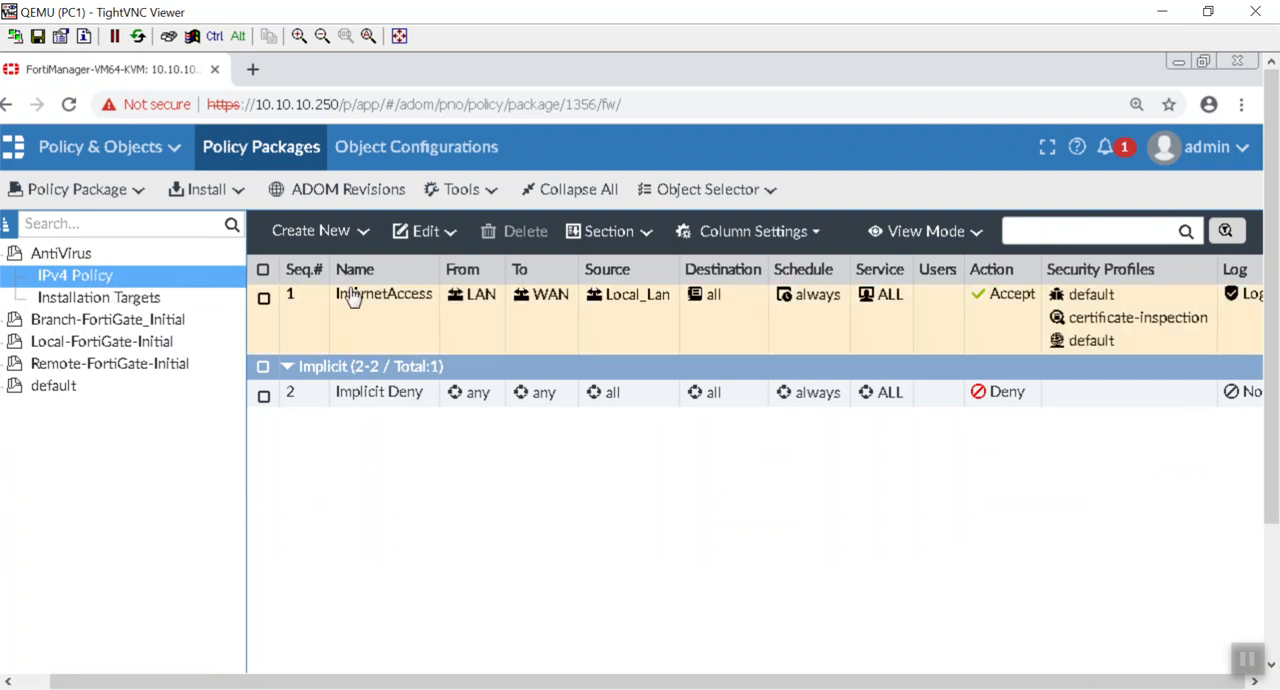
double_click(388, 320)
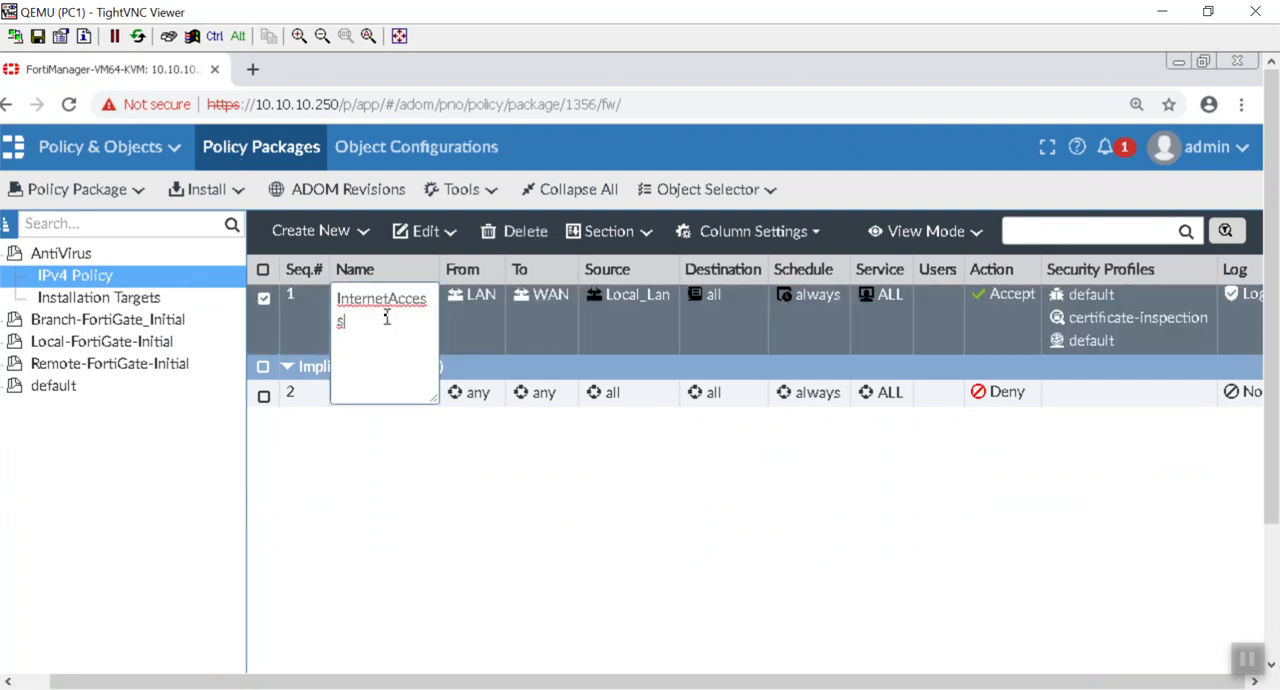
click(150, 301)
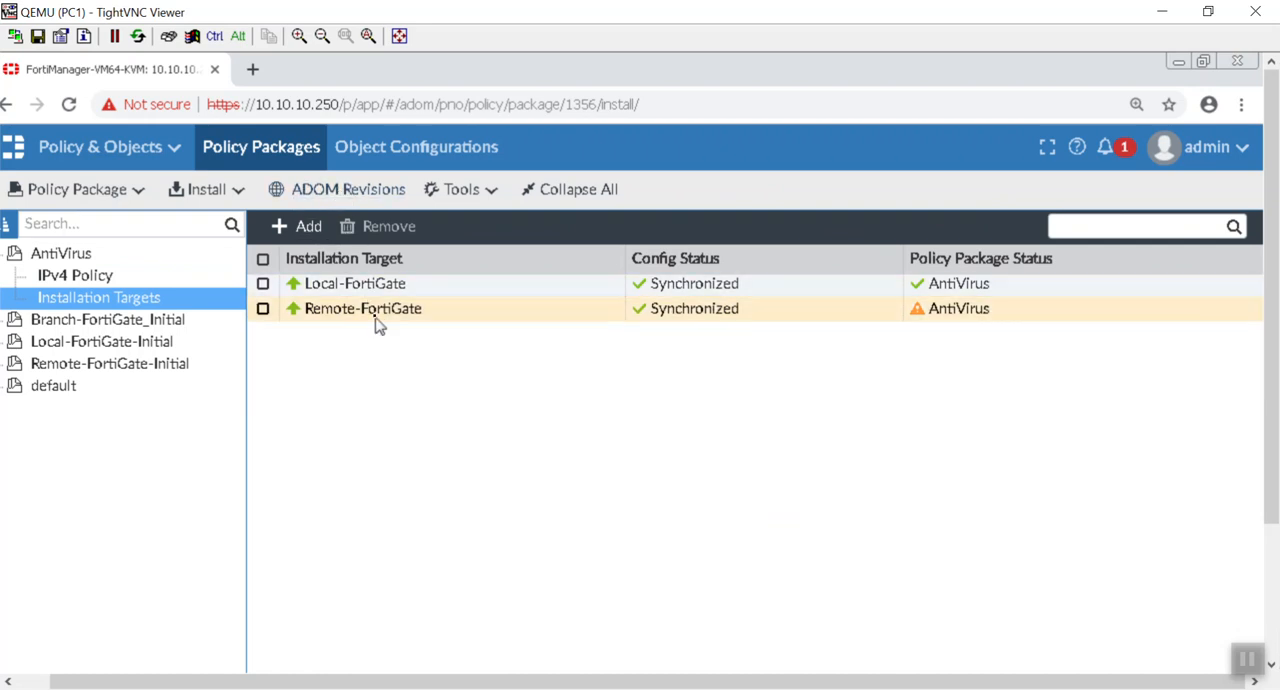
Step: Add Branch-FortiGate to the AntiVirus package's installation targets, with Remote-FortiGate selected as well
click(297, 228)
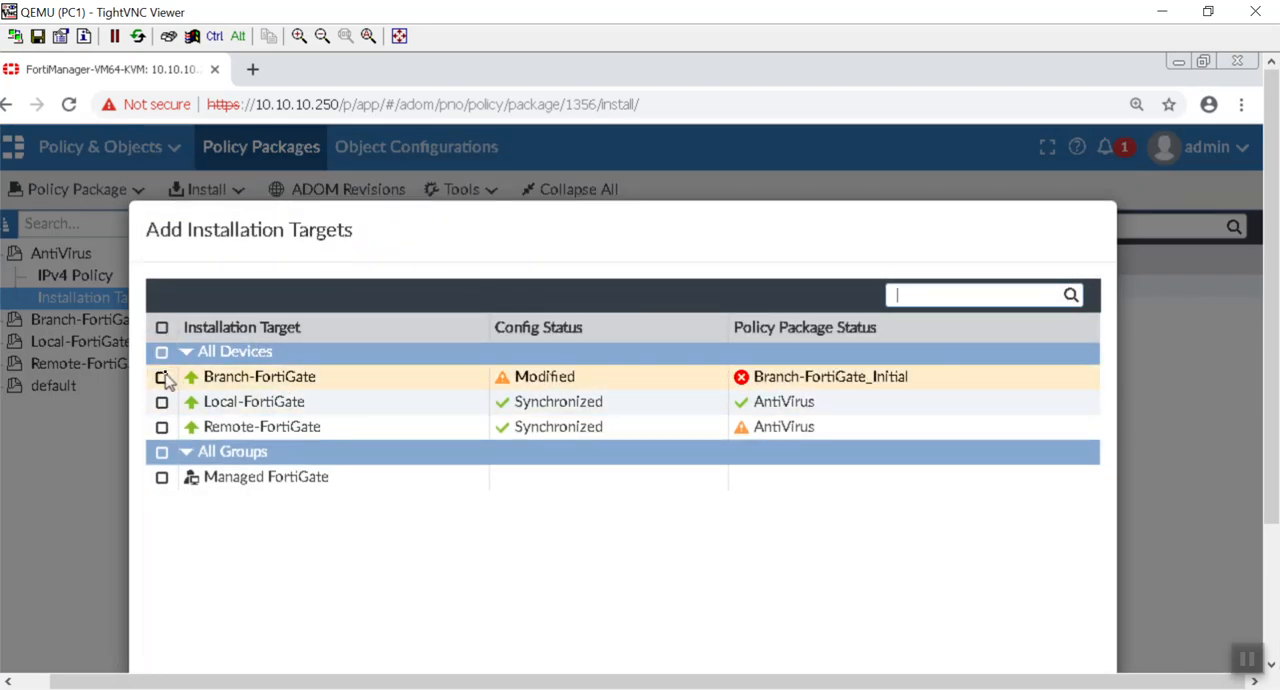
click(162, 377)
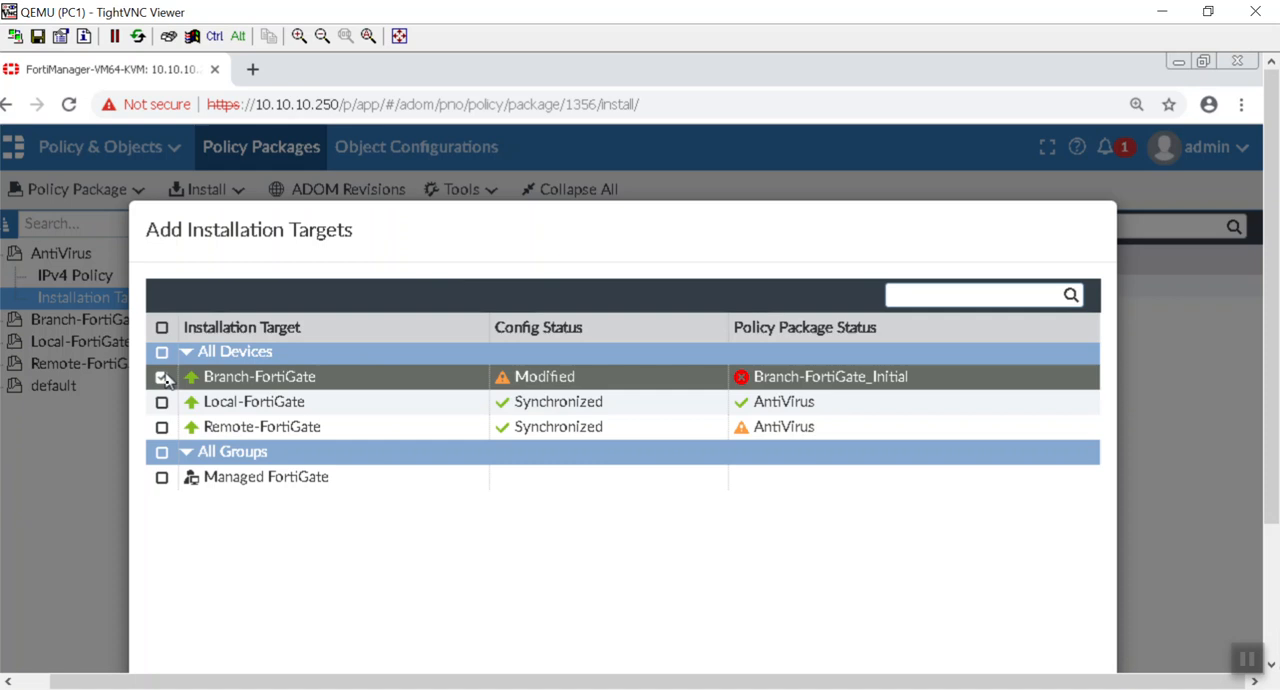
click(162, 428)
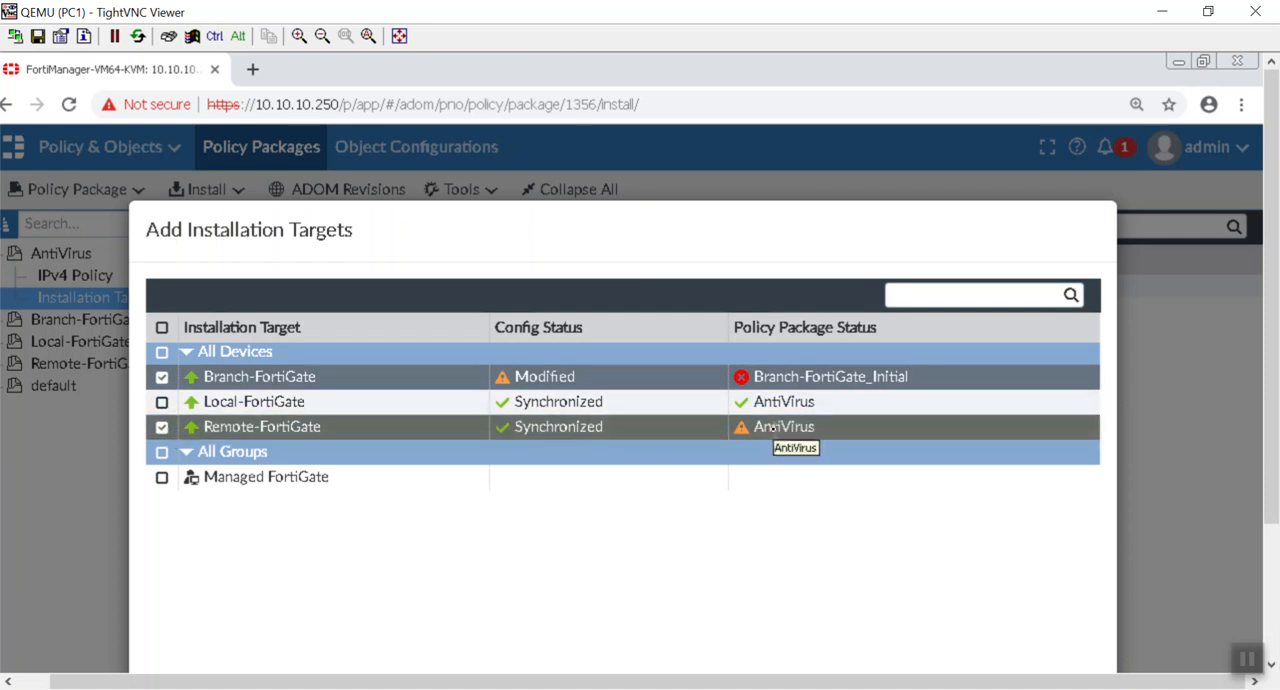
drag(526, 226, 587, 250)
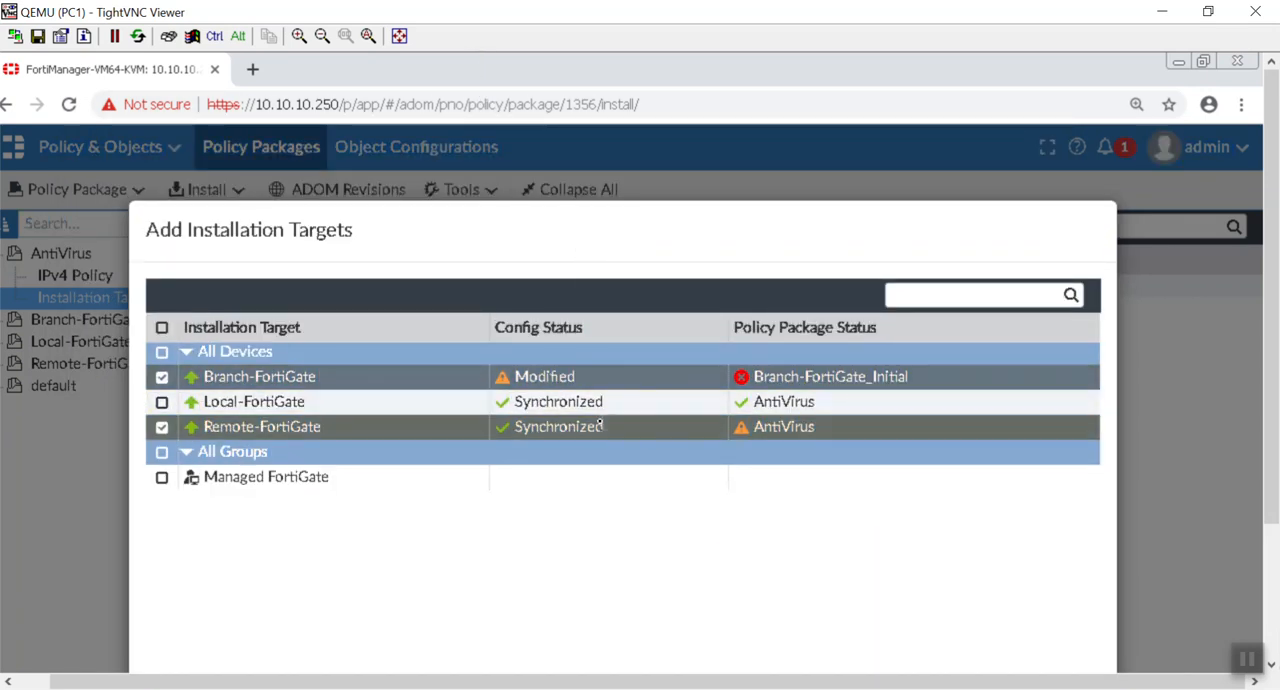
drag(677, 209, 645, 118)
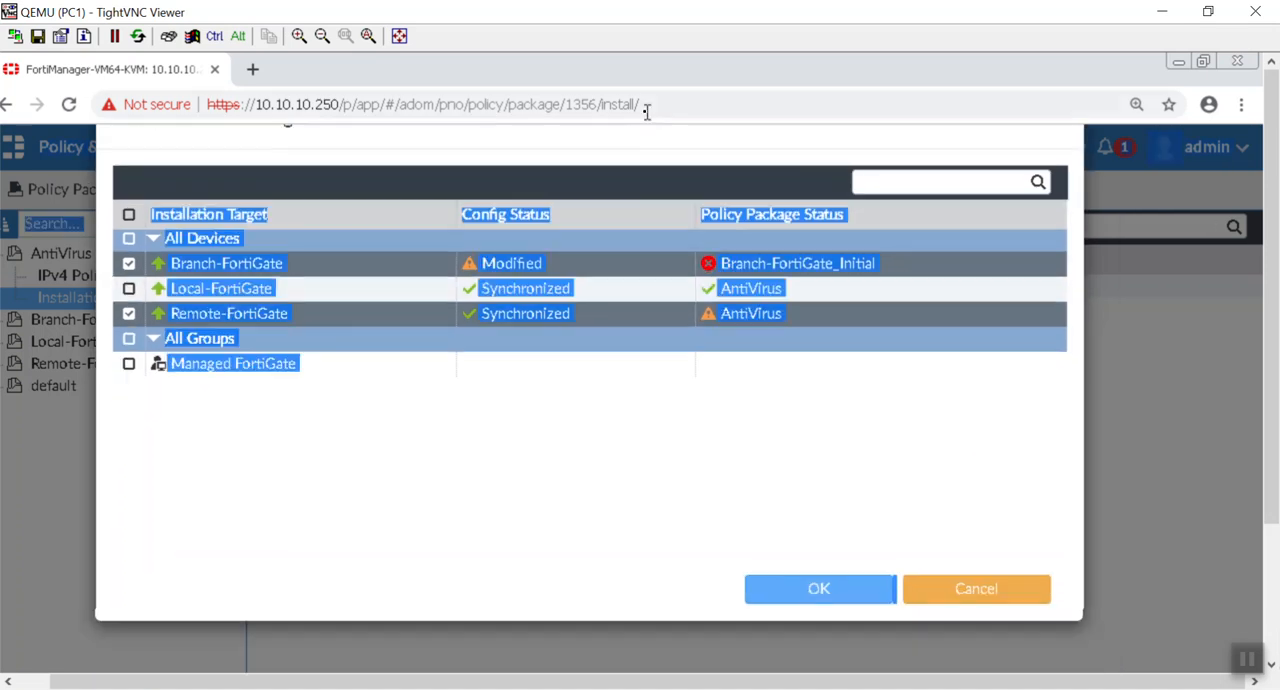
click(806, 600)
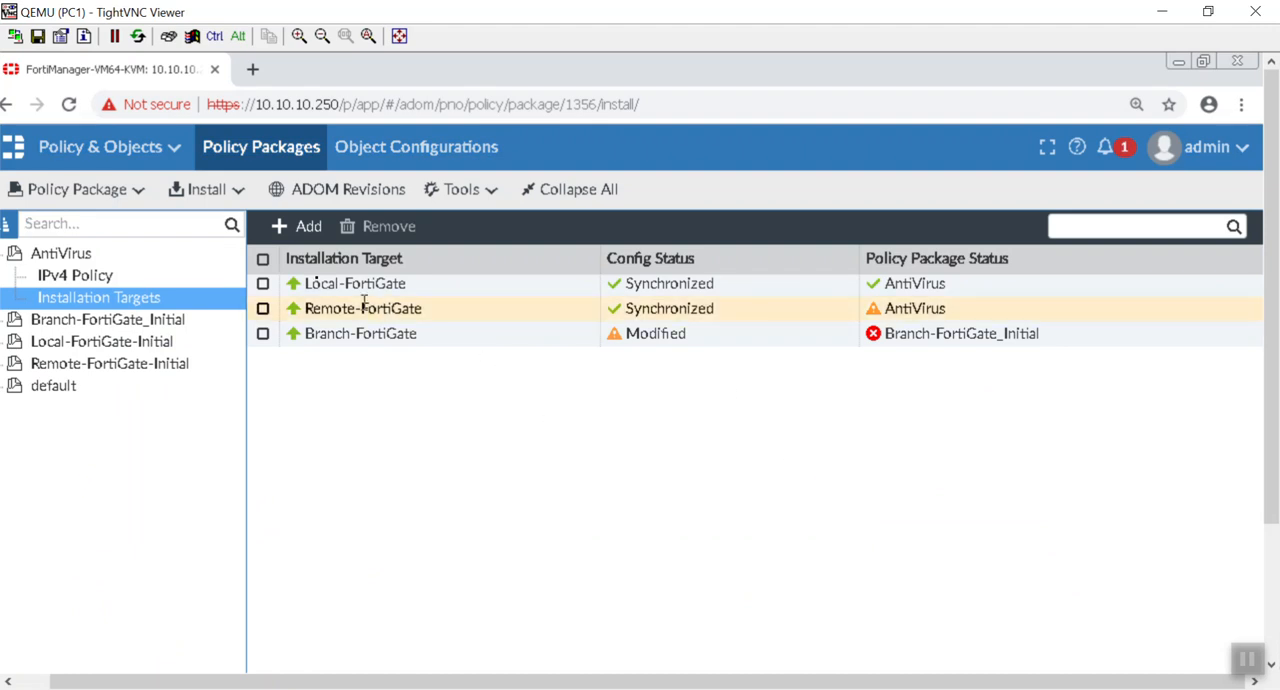
Step: Prepare installation of the AntiVirus policy package and device settings through the Install Wizard, excluding Local-FortiGate from the devices
click(234, 199)
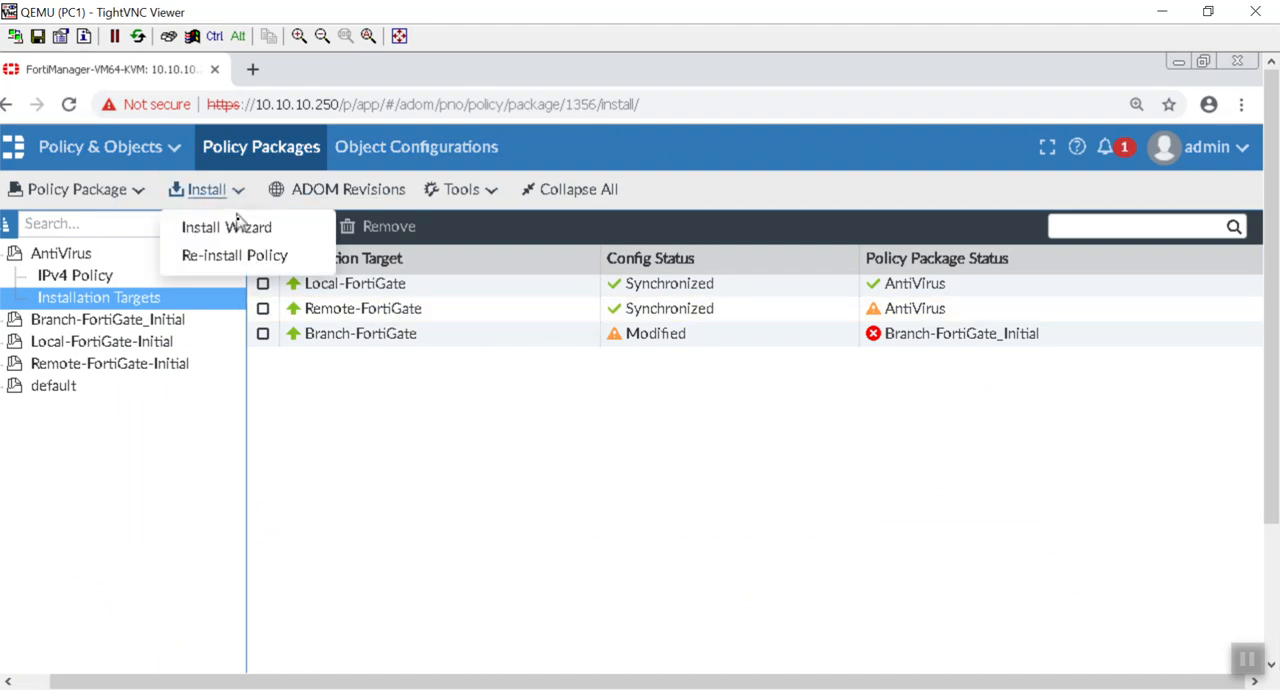
click(246, 233)
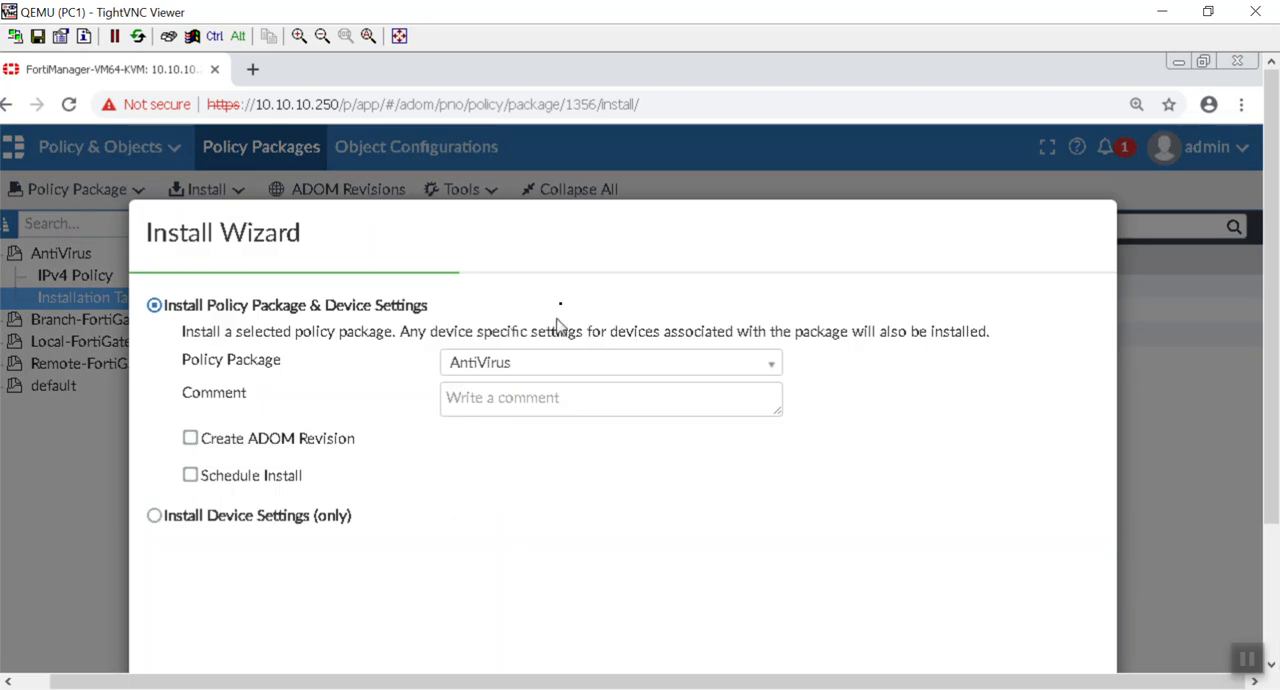
drag(563, 233, 556, 177)
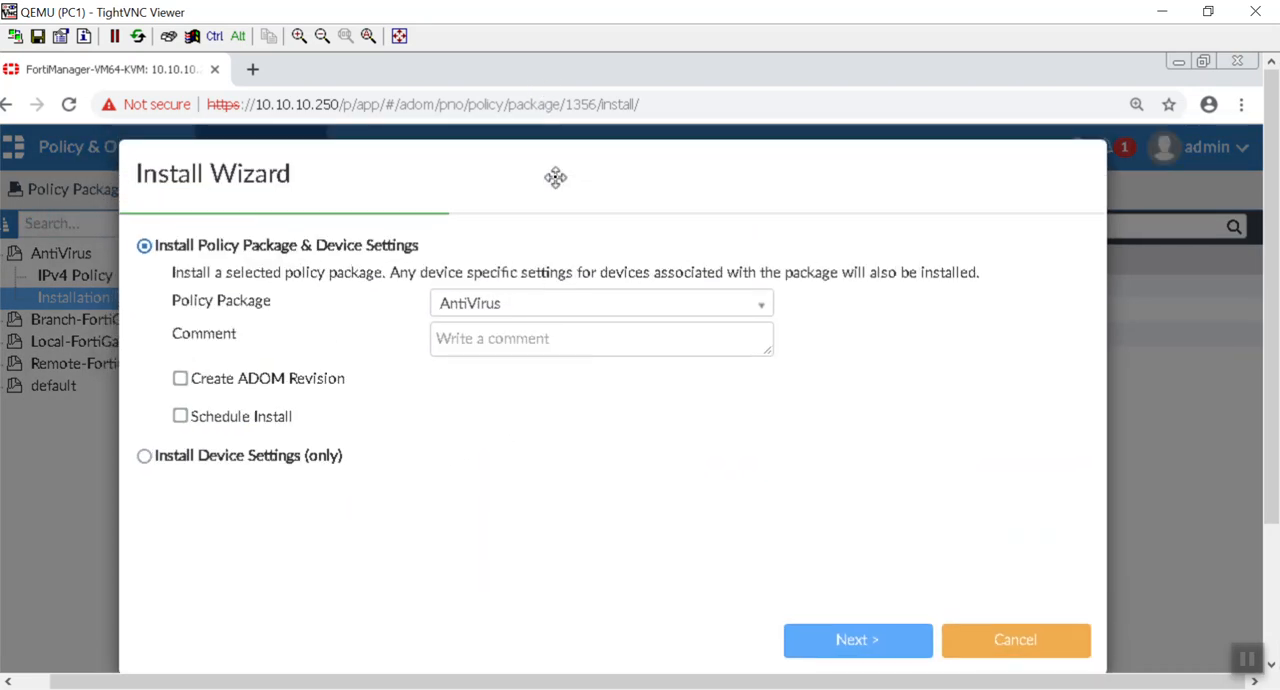
click(850, 652)
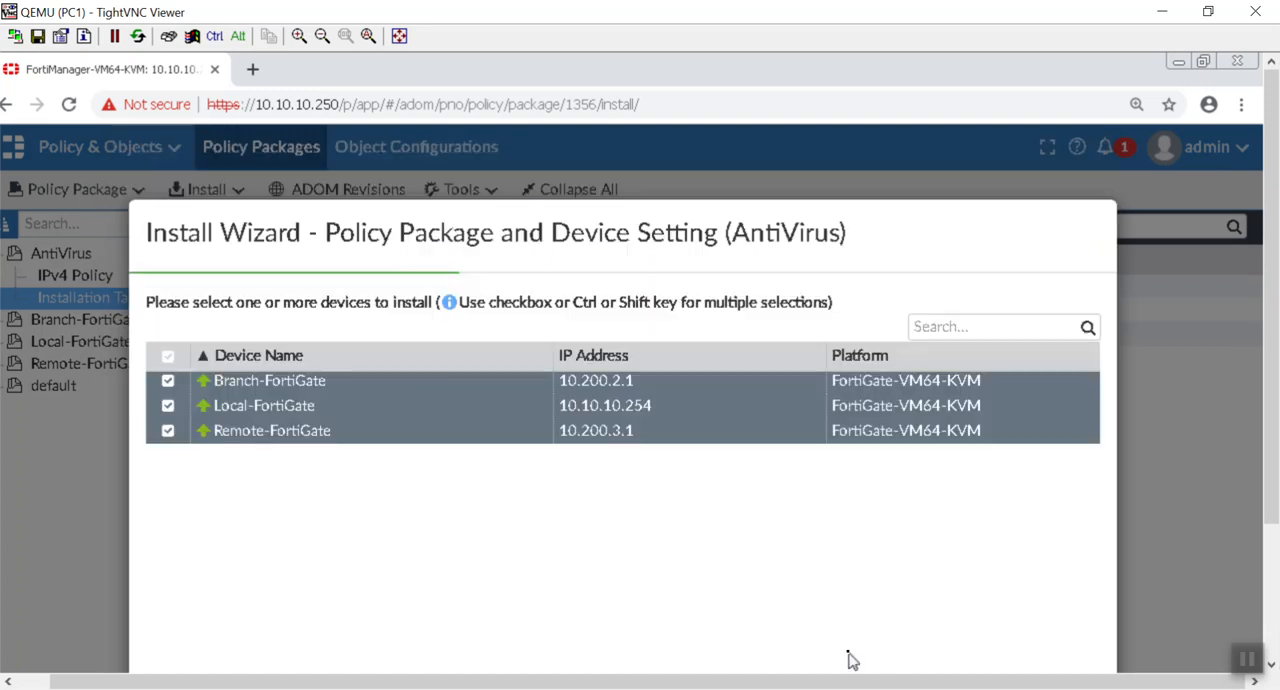
click(167, 407)
drag(678, 218, 671, 106)
click(866, 566)
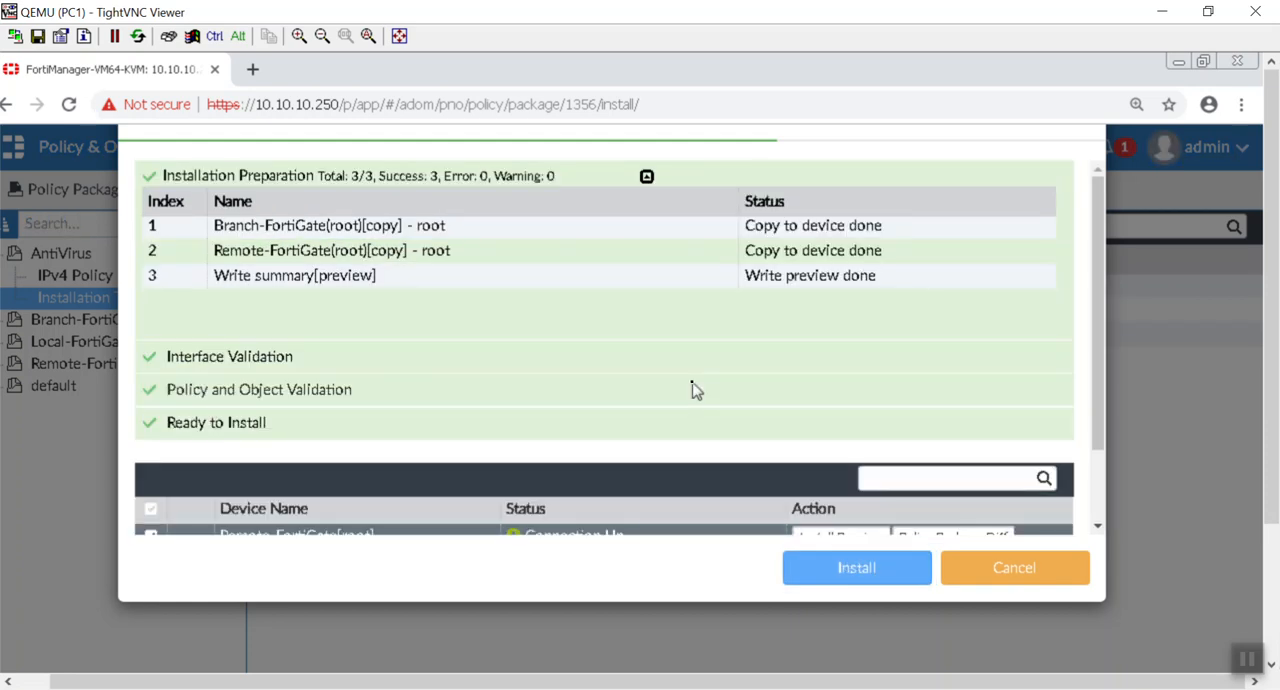
Step: Check the policy package diff for Remote-FortiGate and close it
scroll(697, 390, down, 1)
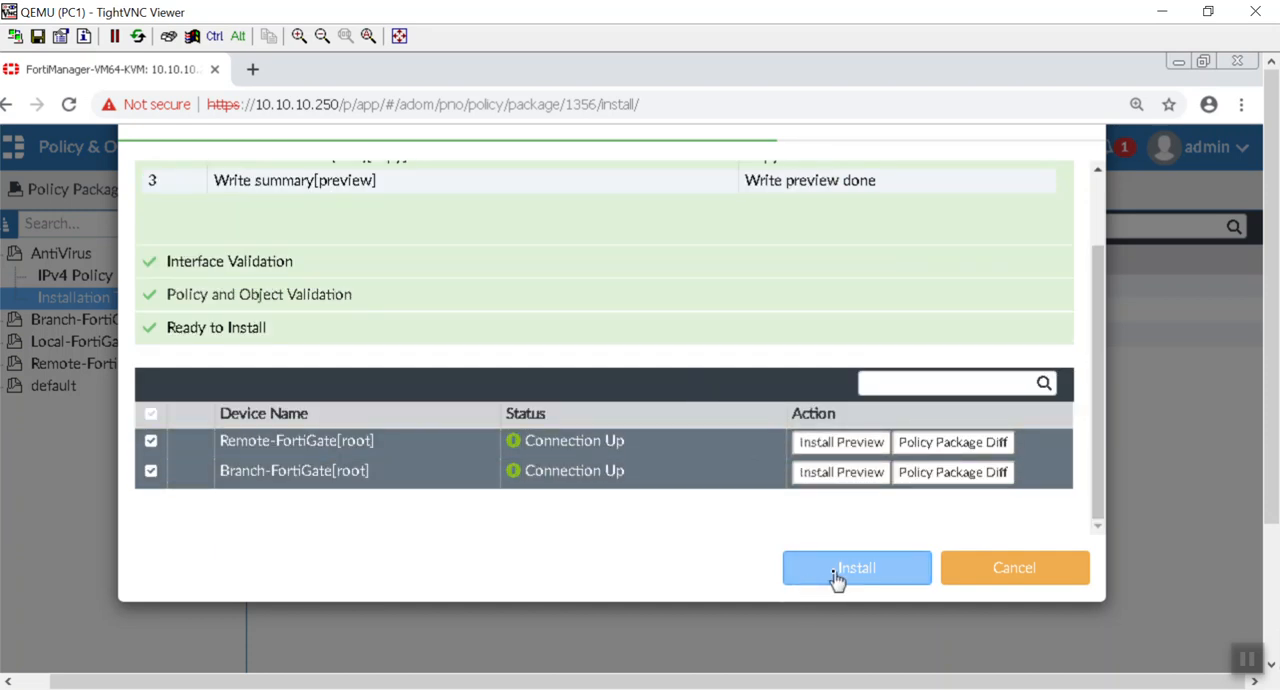
click(973, 446)
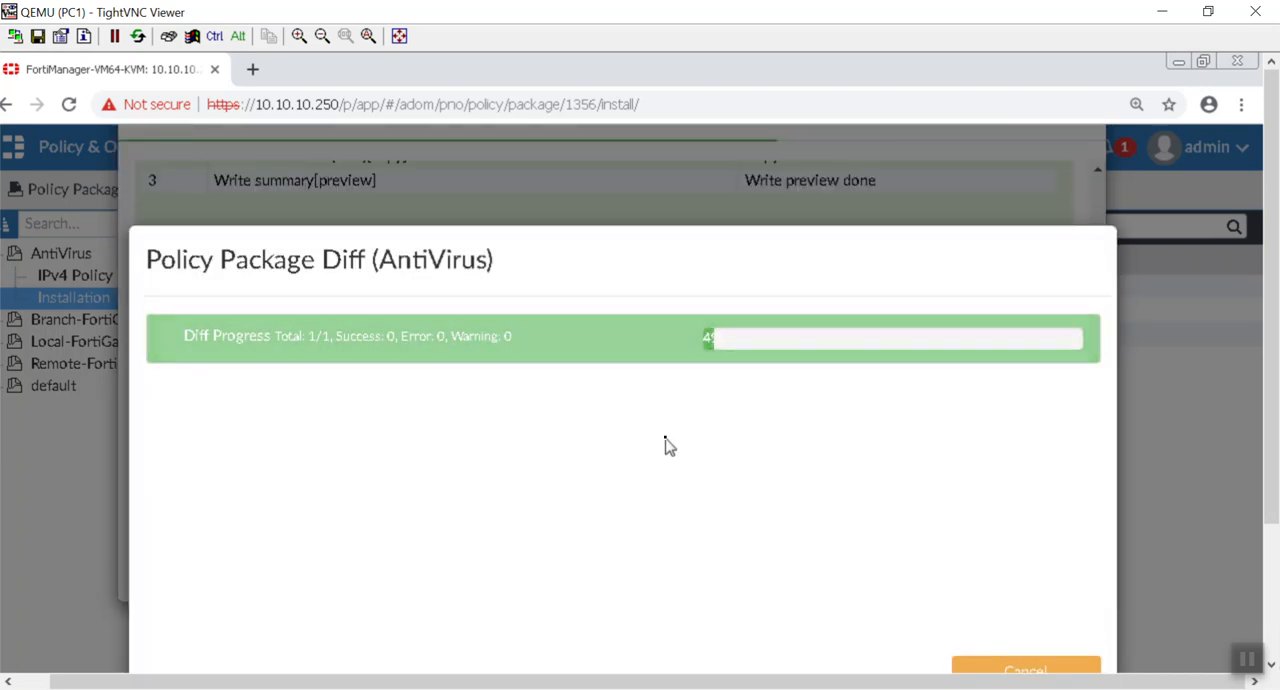
drag(1274, 232, 1271, 306)
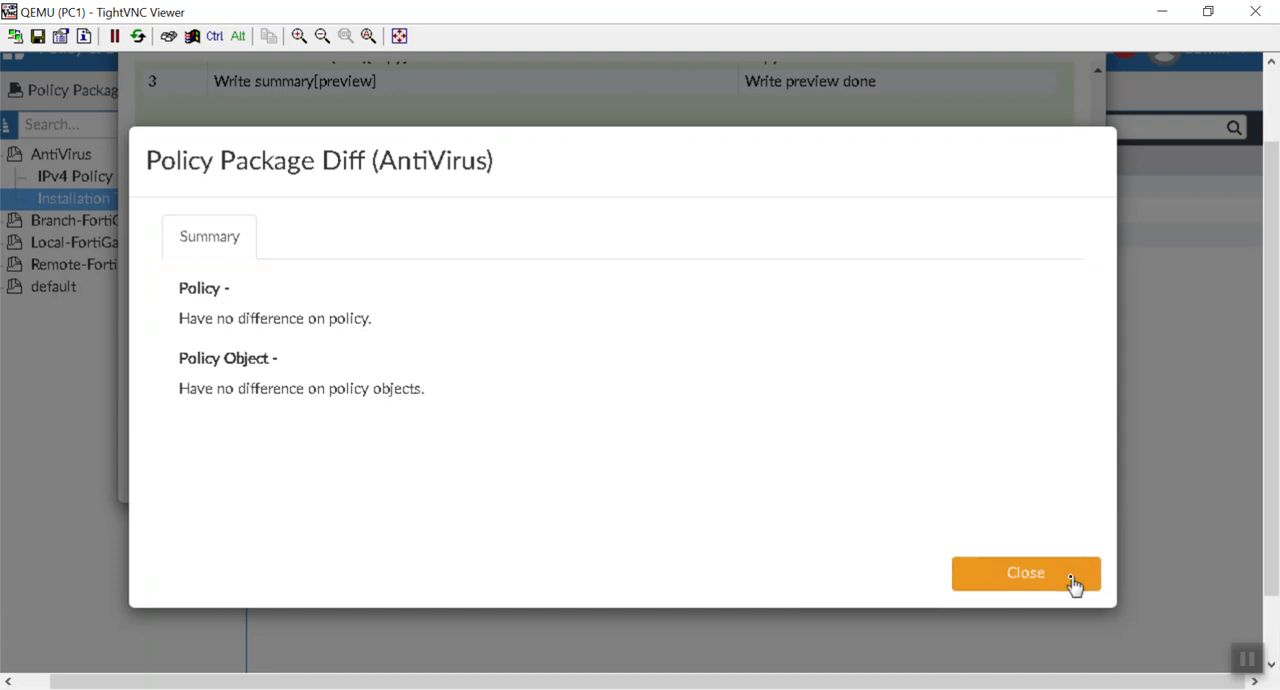
click(1025, 574)
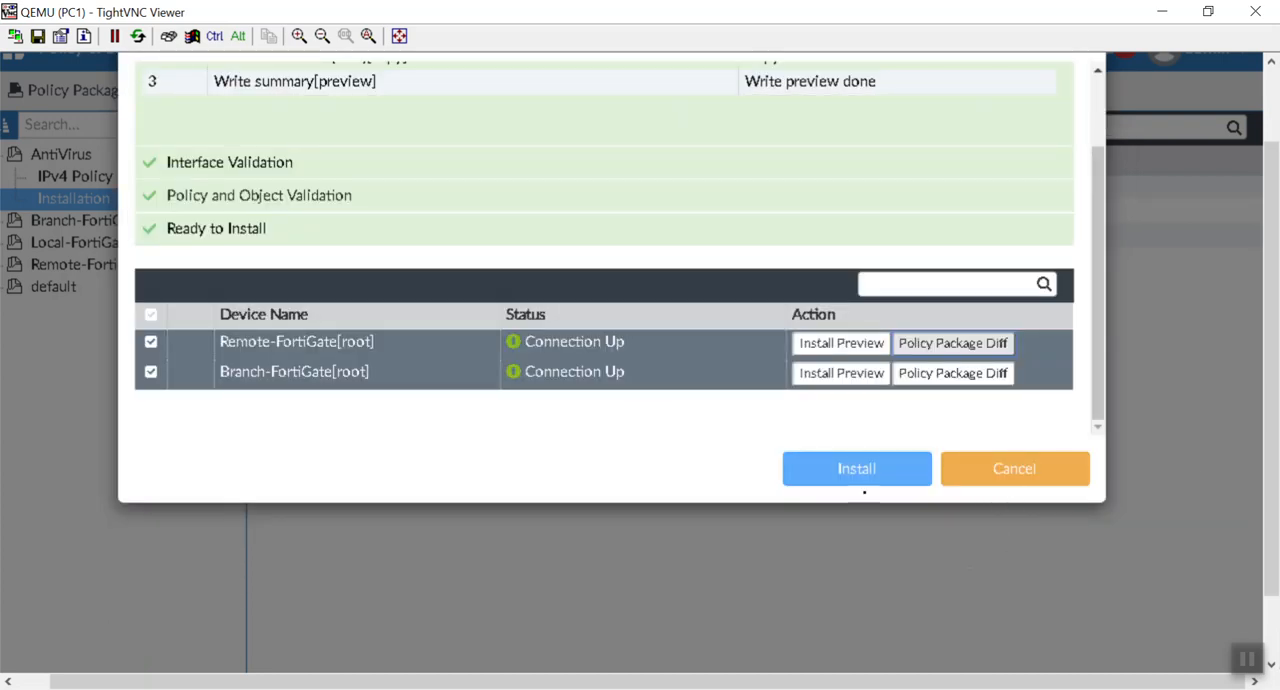
Step: Install the AntiVirus package on Remote-FortiGate and Branch-FortiGate
scroll(705, 415, up, 2)
scroll(737, 198, down, 2)
click(870, 470)
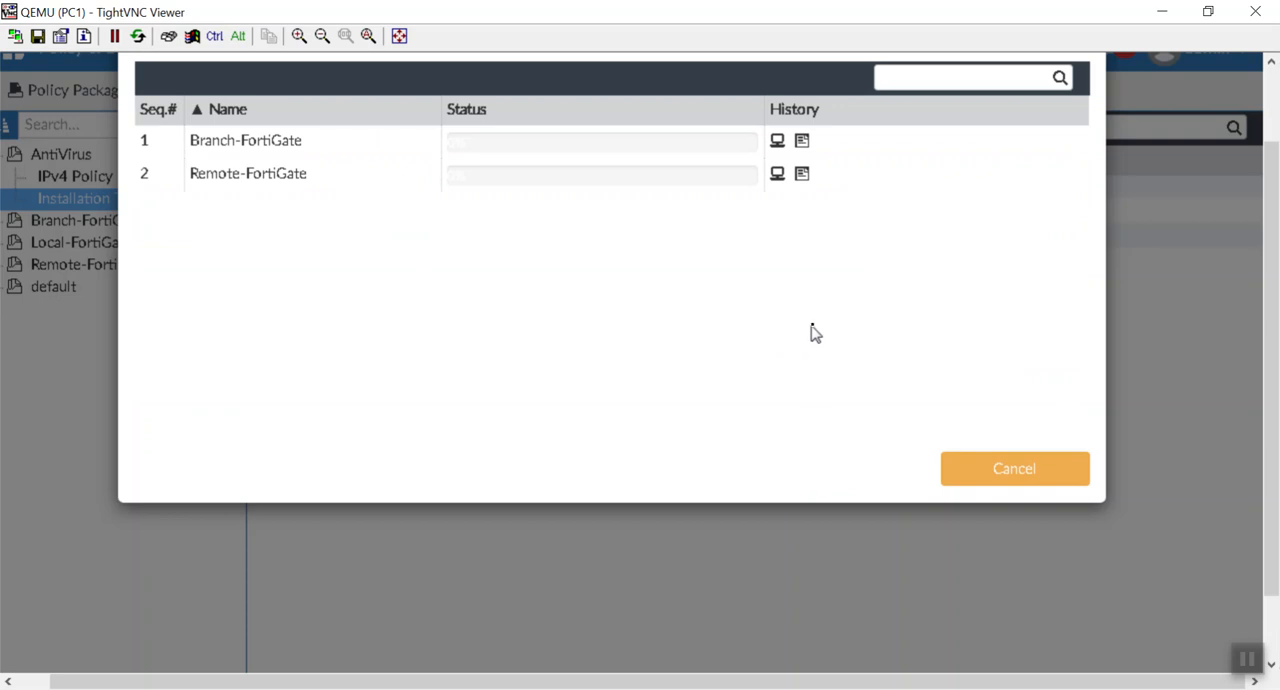
Step: Examine Branch-FortiGate's install log, including the firewall policy, address and service commands sent to the device
click(801, 143)
scroll(600, 440, down, 5)
scroll(594, 430, down, 10)
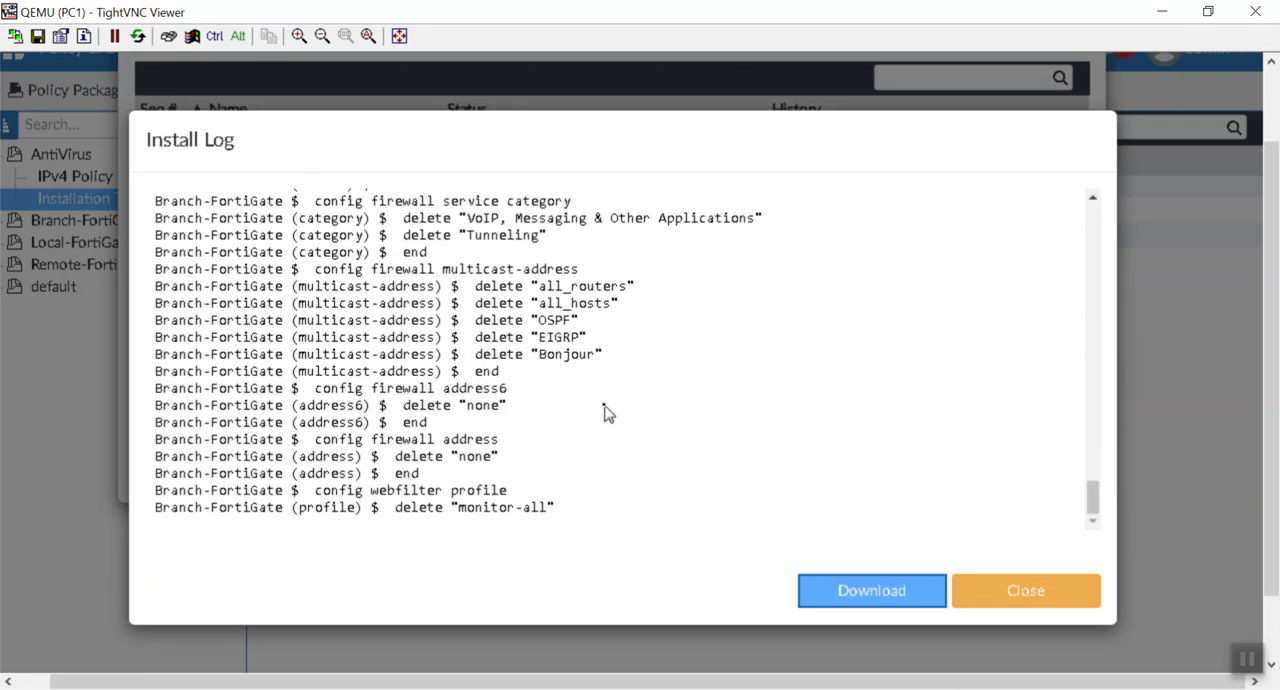
scroll(605, 412, up, 20)
scroll(605, 412, down, 5)
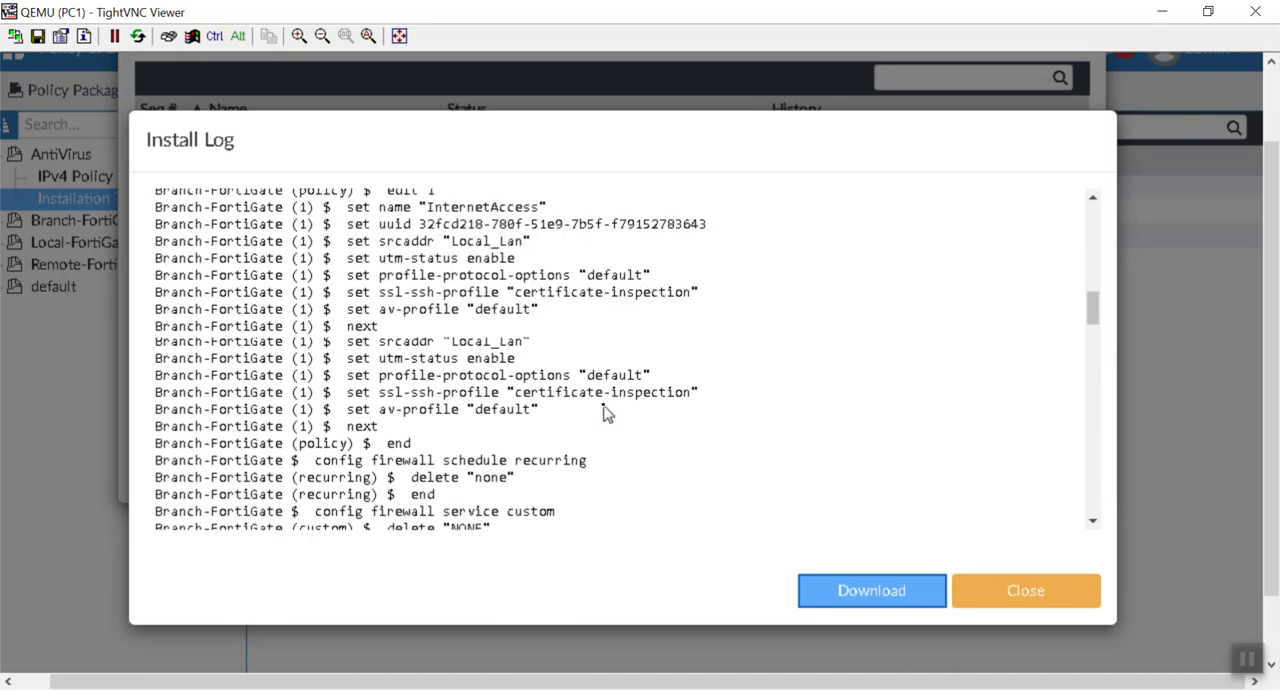
scroll(605, 412, down, 5)
scroll(605, 412, down, 2)
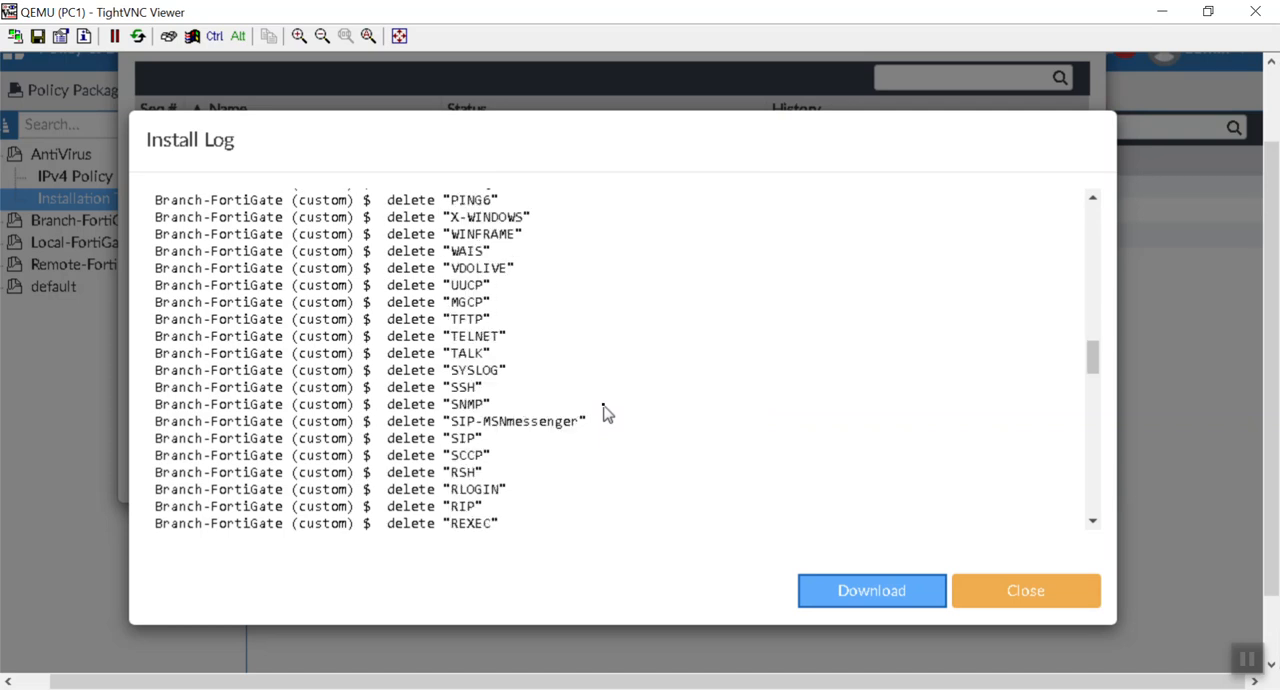
Step: Read through the remaining commands in Branch-FortiGate's install log, reopening it to check for further entries
scroll(605, 412, down, 10)
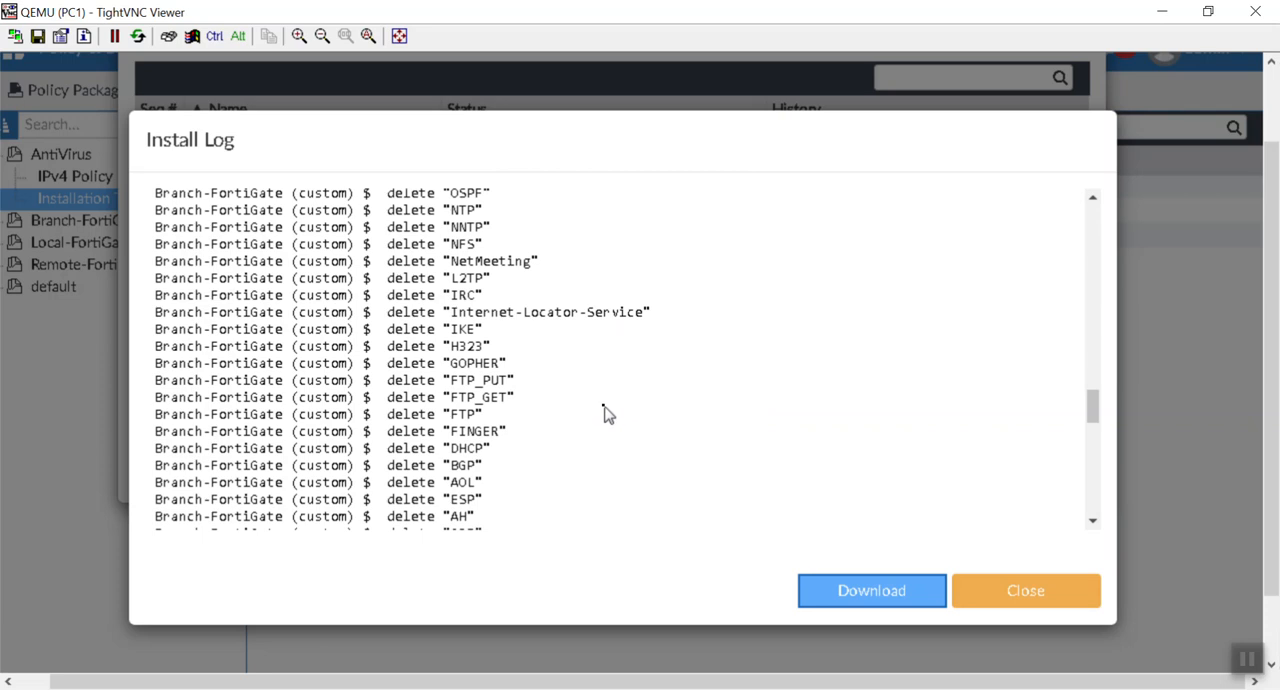
scroll(605, 412, down, 4)
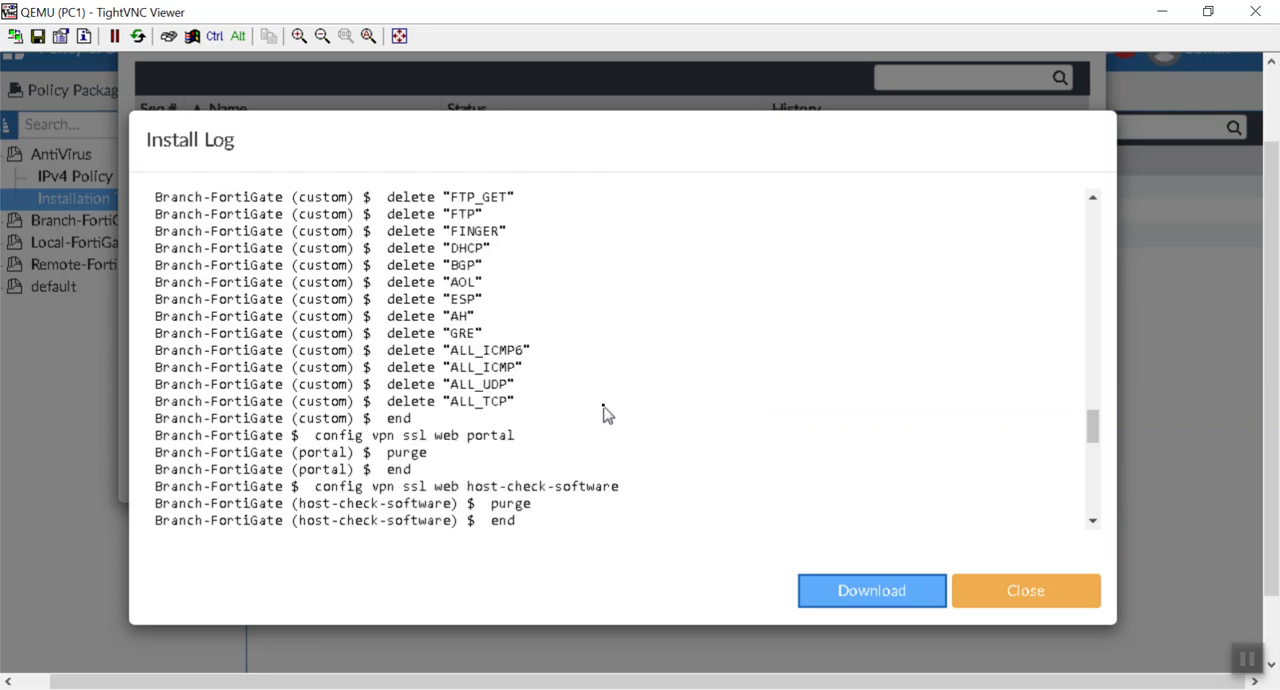
scroll(605, 412, down, 12)
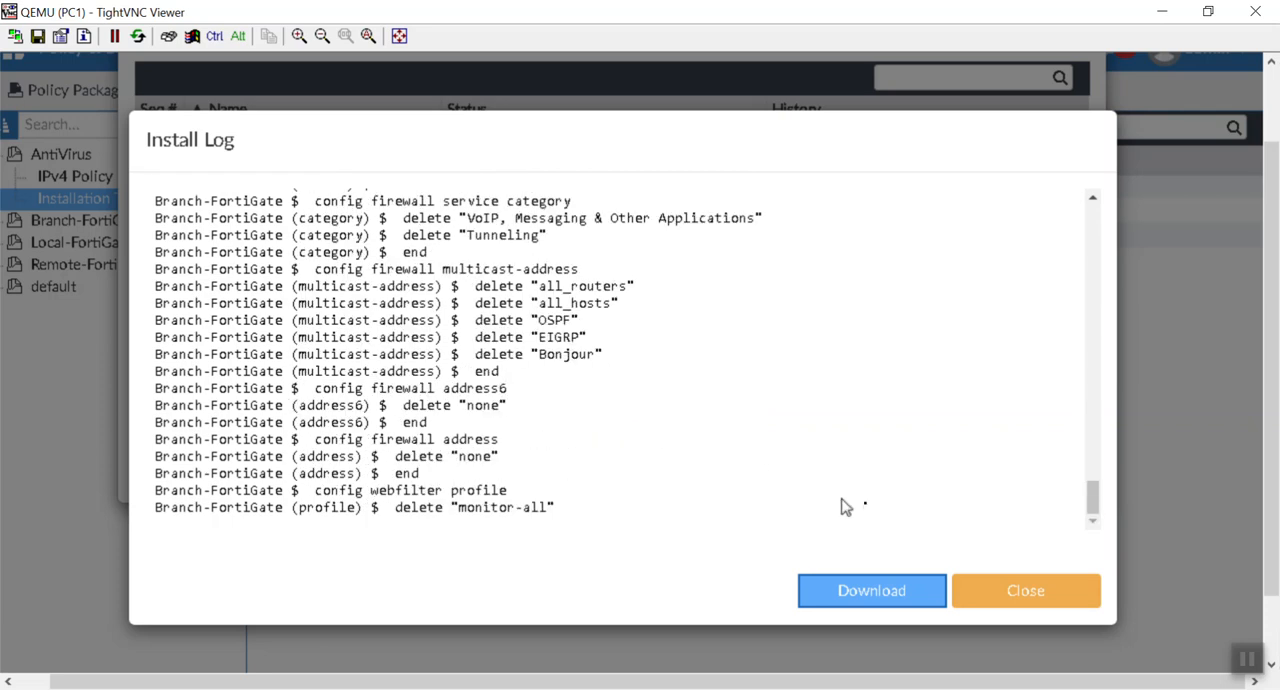
click(1032, 588)
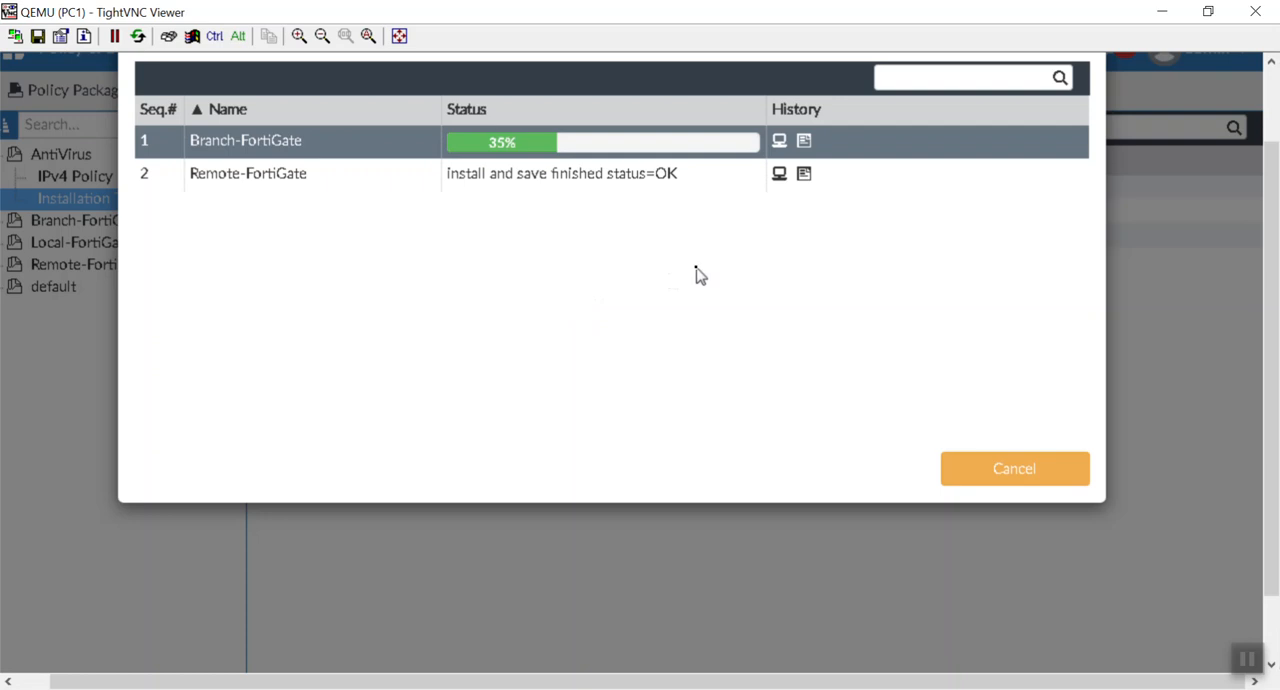
click(805, 143)
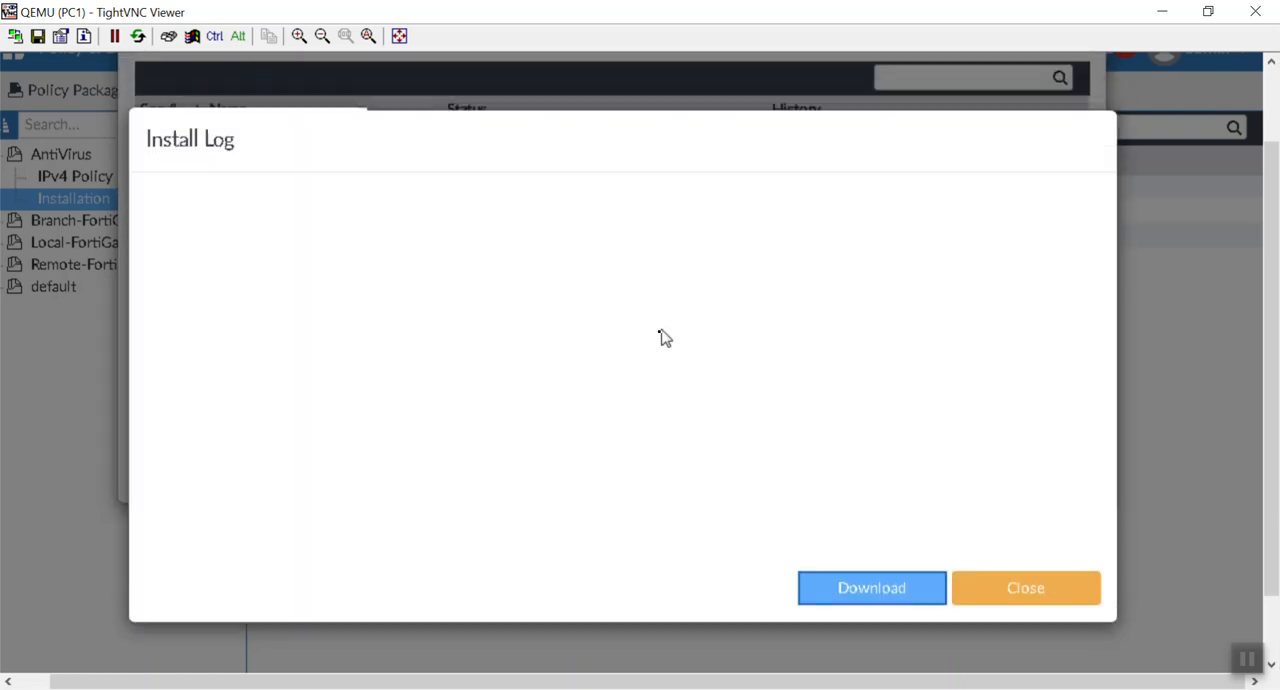
scroll(656, 362, down, 15)
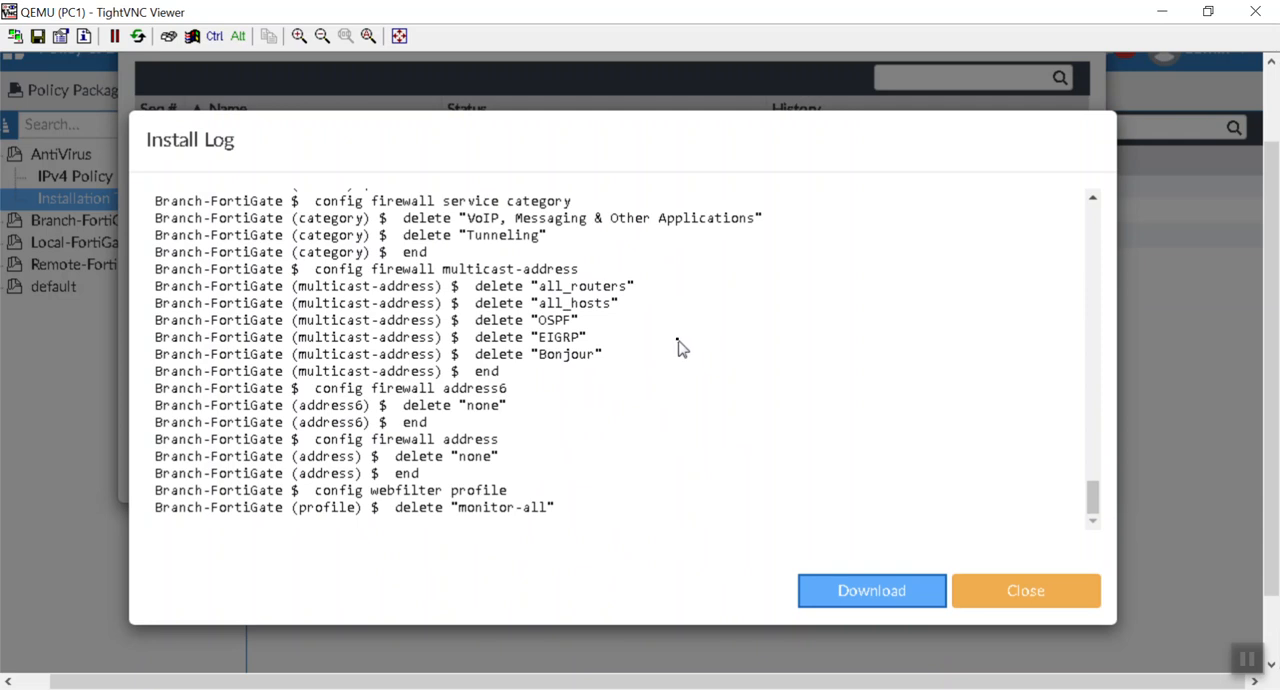
click(1020, 583)
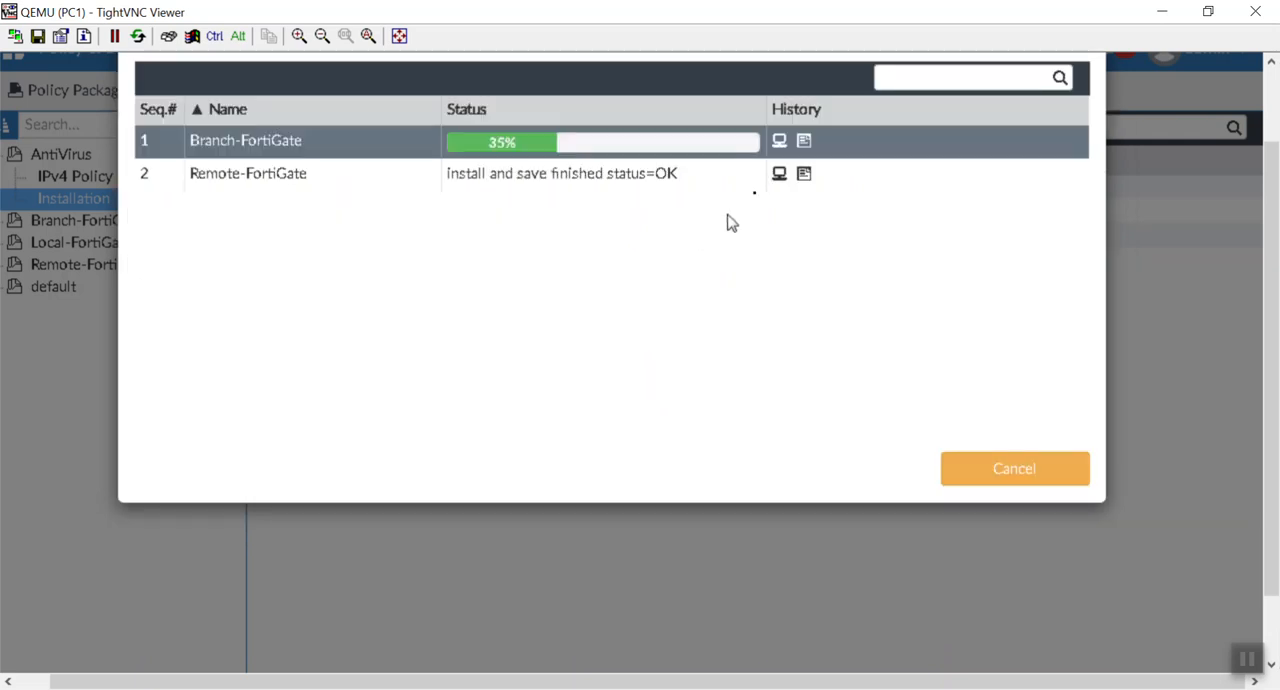
Step: Check Branch-FortiGate's install history and finish the AntiVirus package installation wizard
click(779, 141)
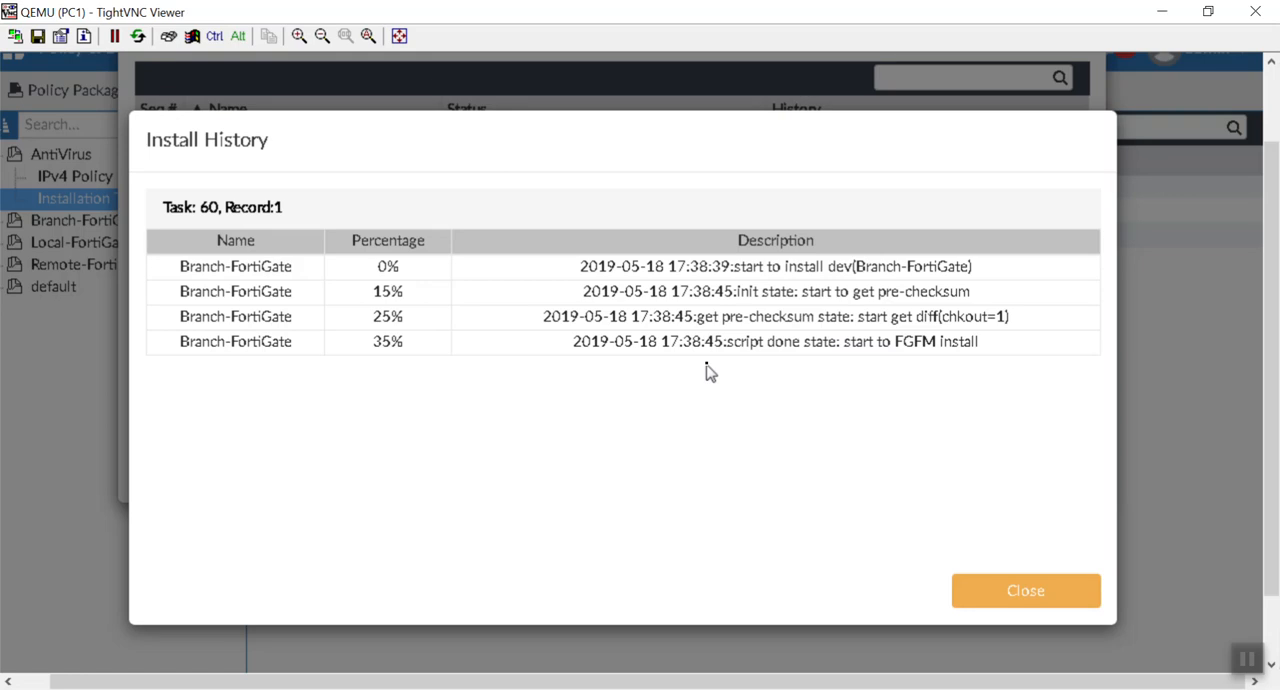
click(1020, 590)
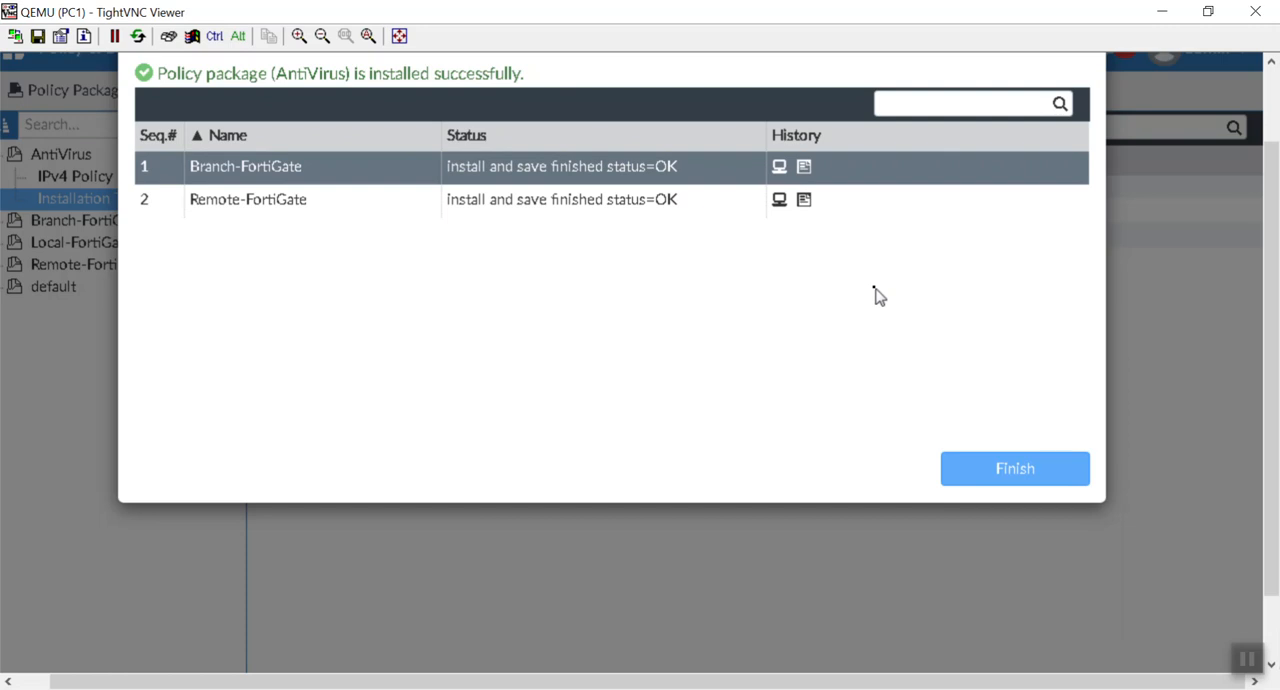
click(1040, 476)
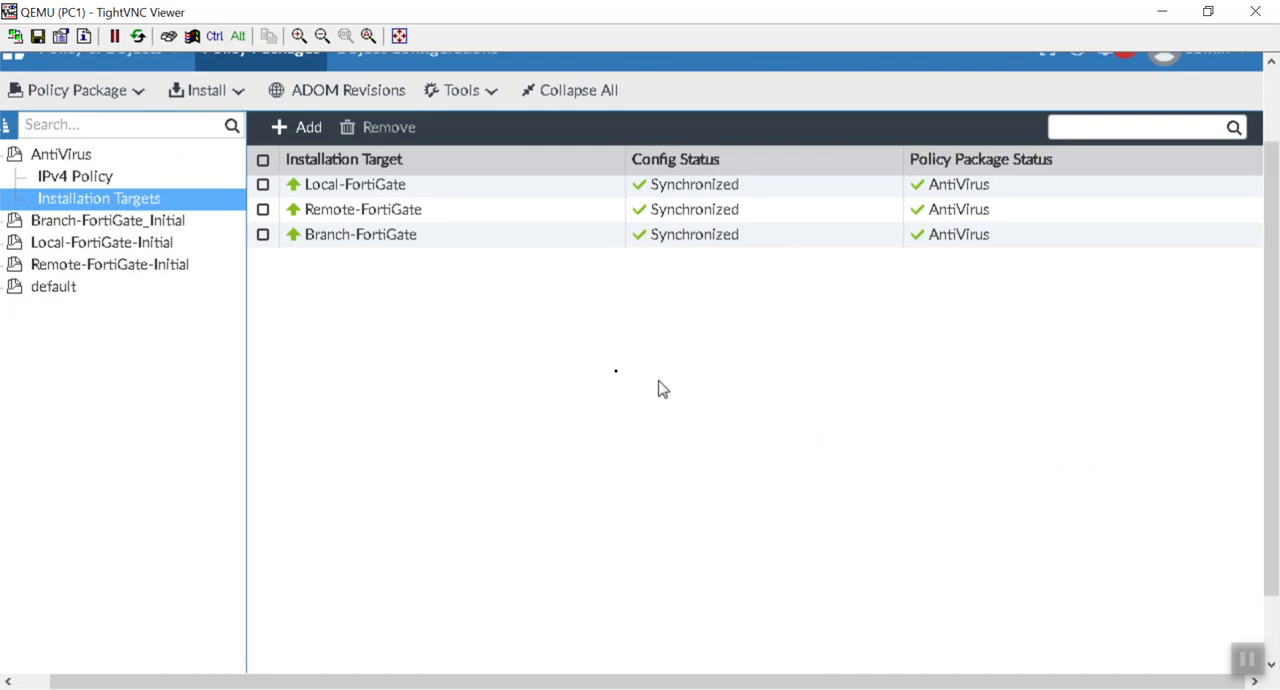
Step: Switch to the FortiDemo topology in GNS3 and open the console of PC-2 behind the branch firewall
drag(343, 9, 451, 602)
click(505, 508)
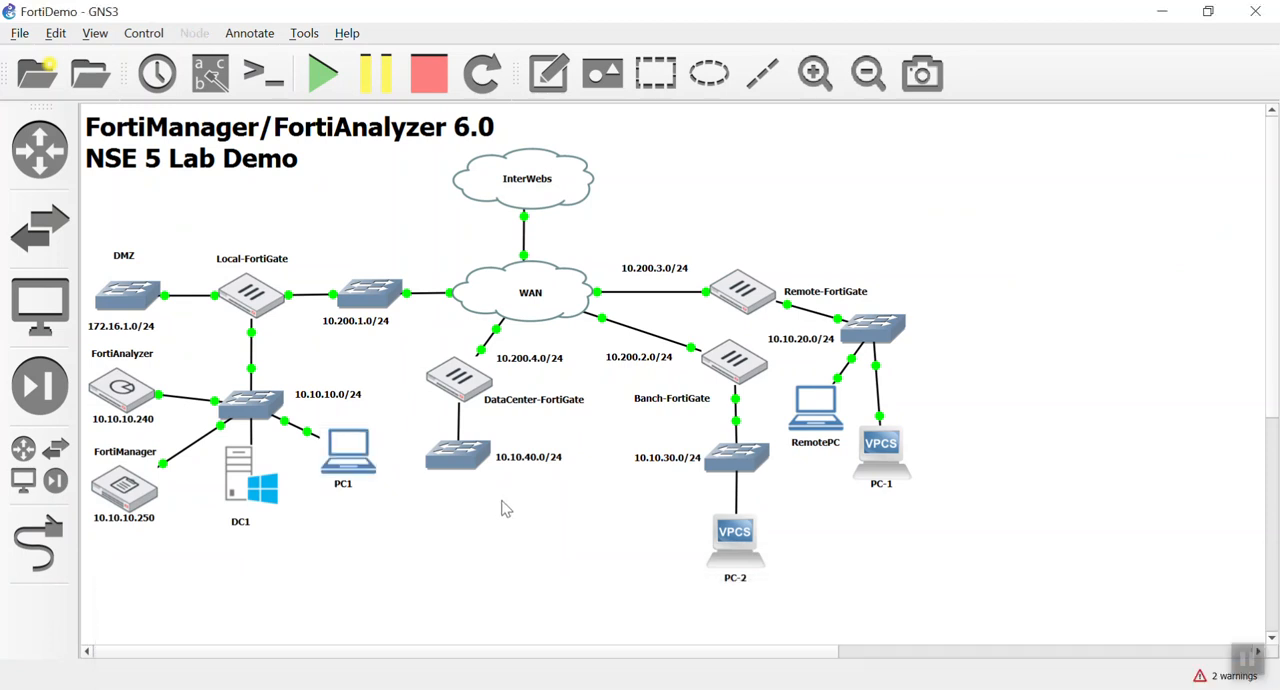
double_click(740, 549)
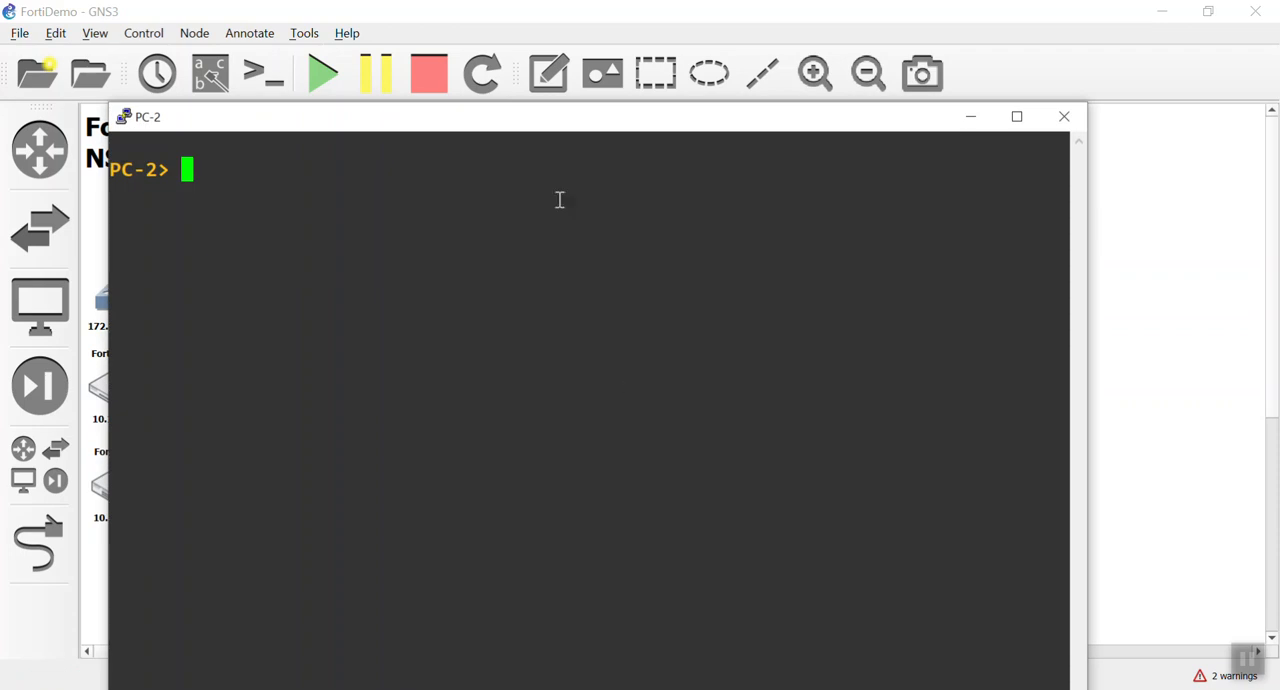
drag(570, 124, 566, 54)
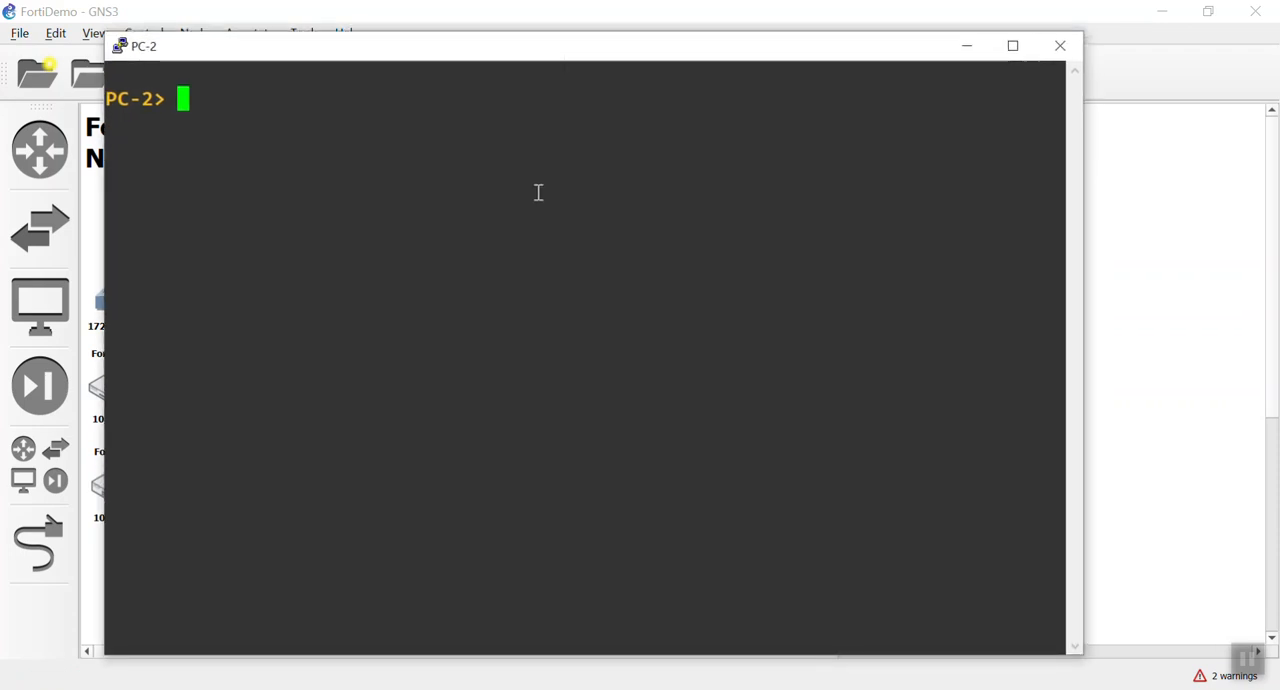
Step: Test PC-2's internet connectivity by pinging google.com, and close its console
text(ping google)
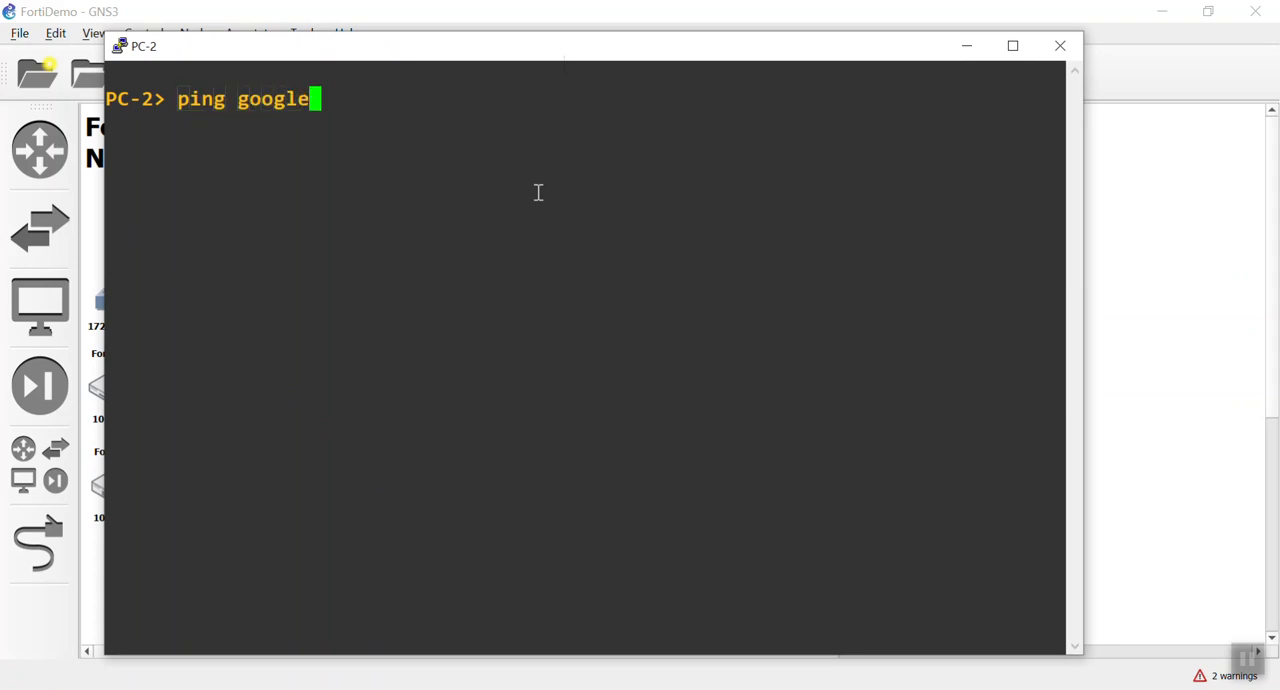
text(.com)
key(Return)
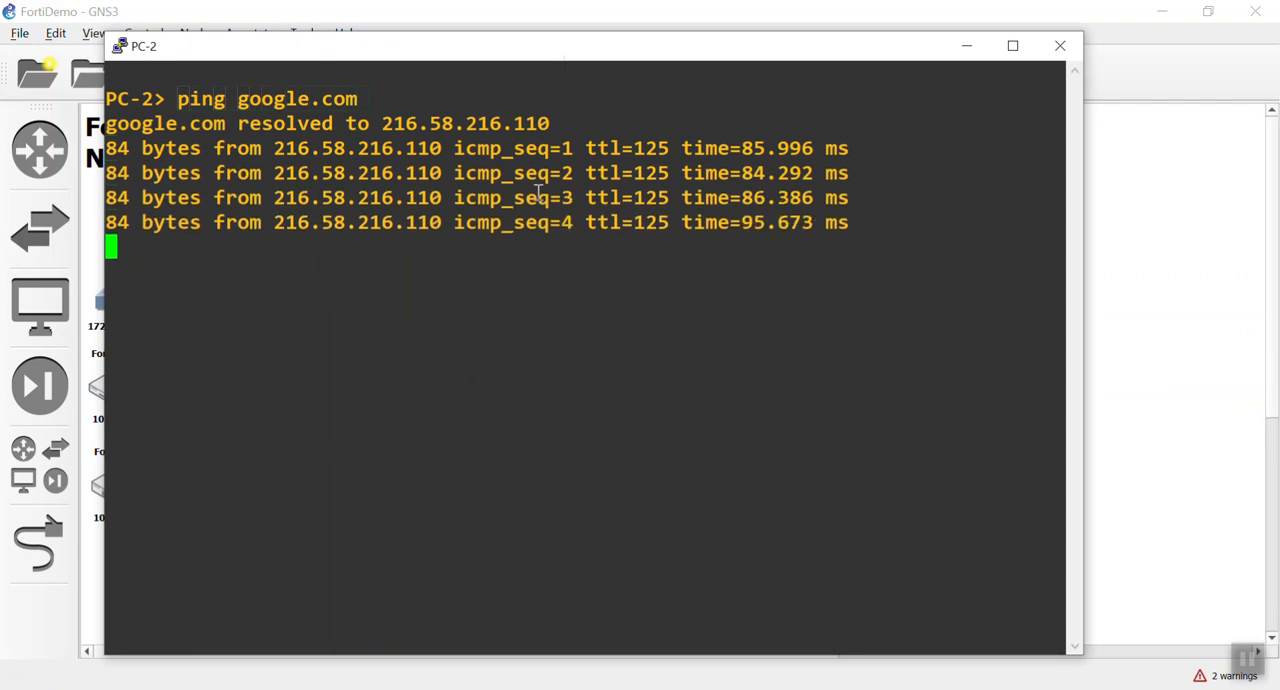
click(1060, 46)
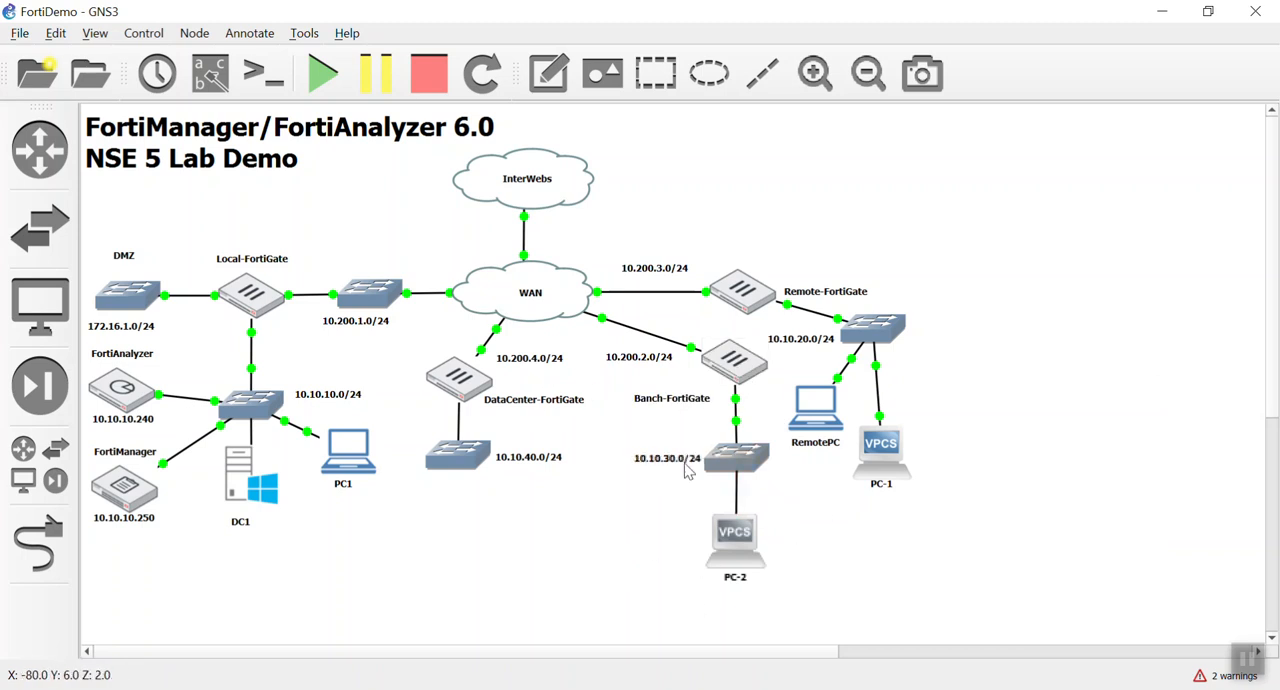
Step: Switch back to the PC1 session in TightVNC Viewer, maximized and scaled down to show more of FortiManager
mouse_move(433, 20)
mouse_down()
mouse_move(700, 282)
mouse_move(437, 34)
mouse_move(454, 33)
mouse_up()
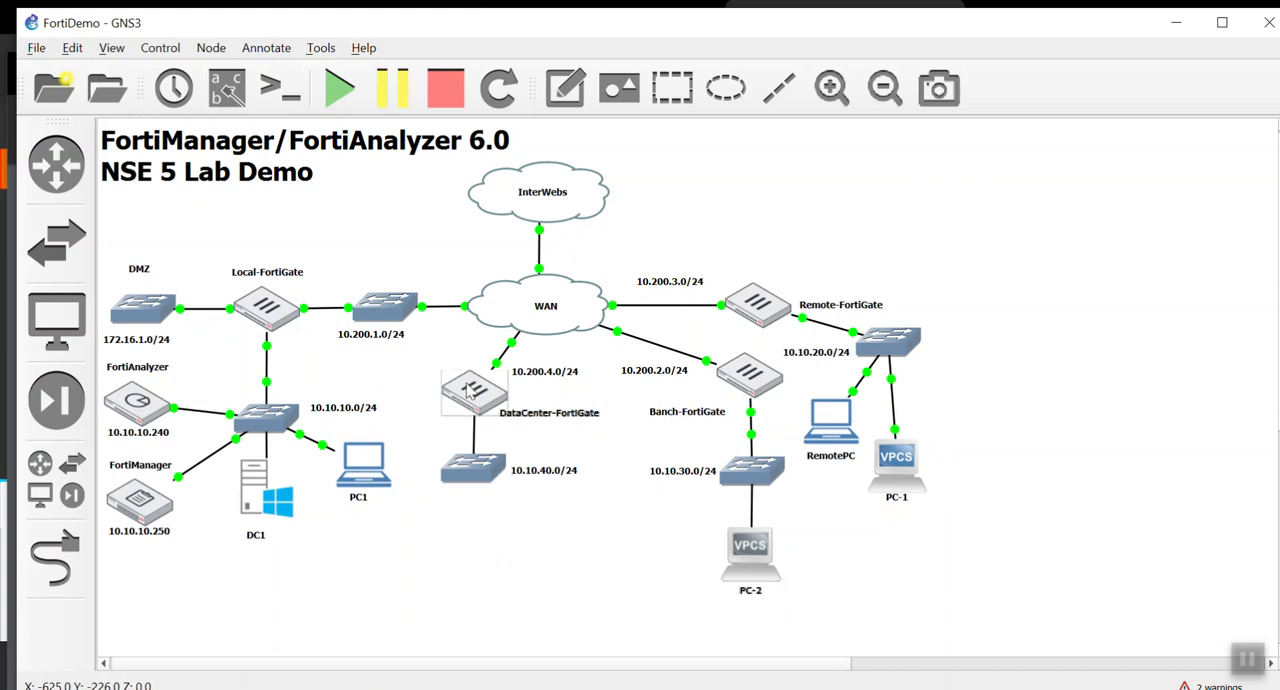
mouse_move(465, 400)
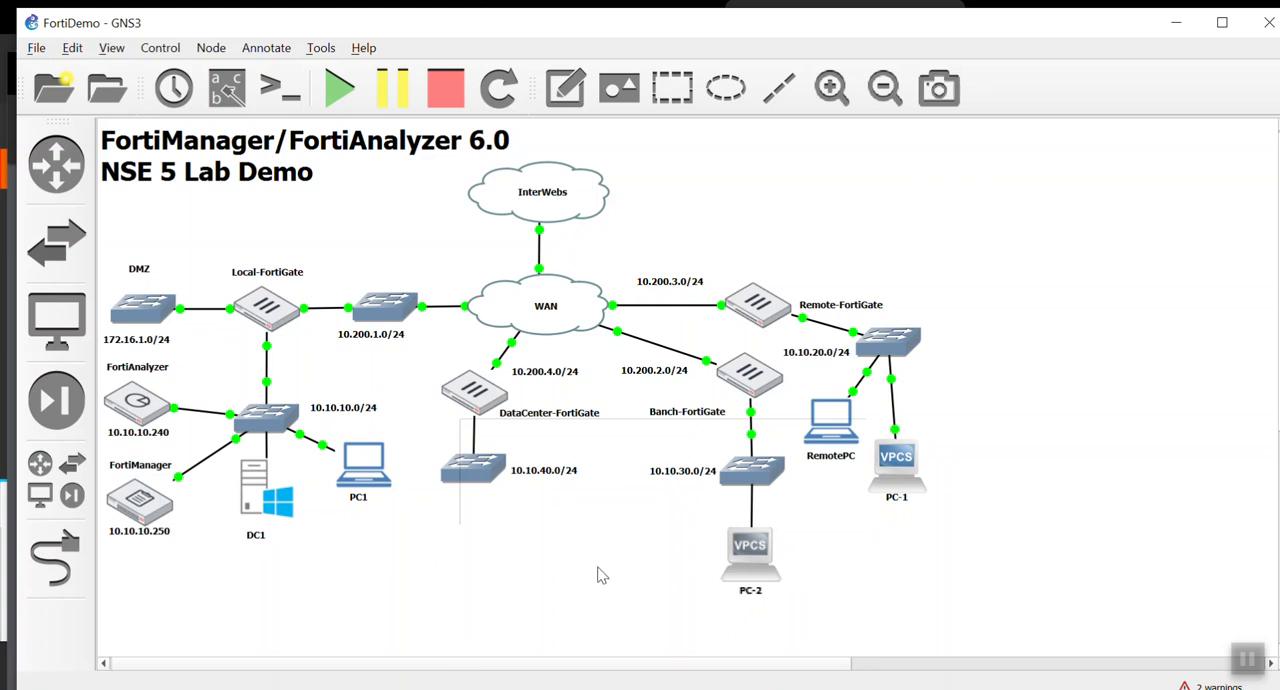
key(super)
click(663, 534)
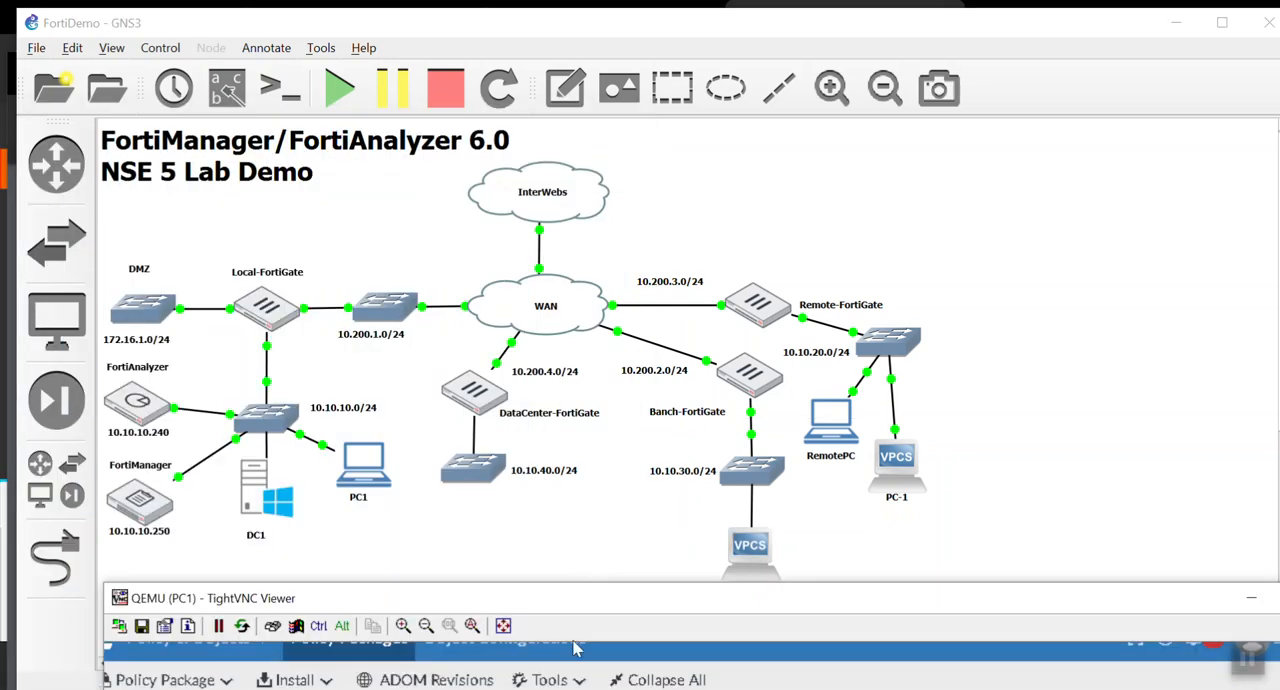
click(579, 652)
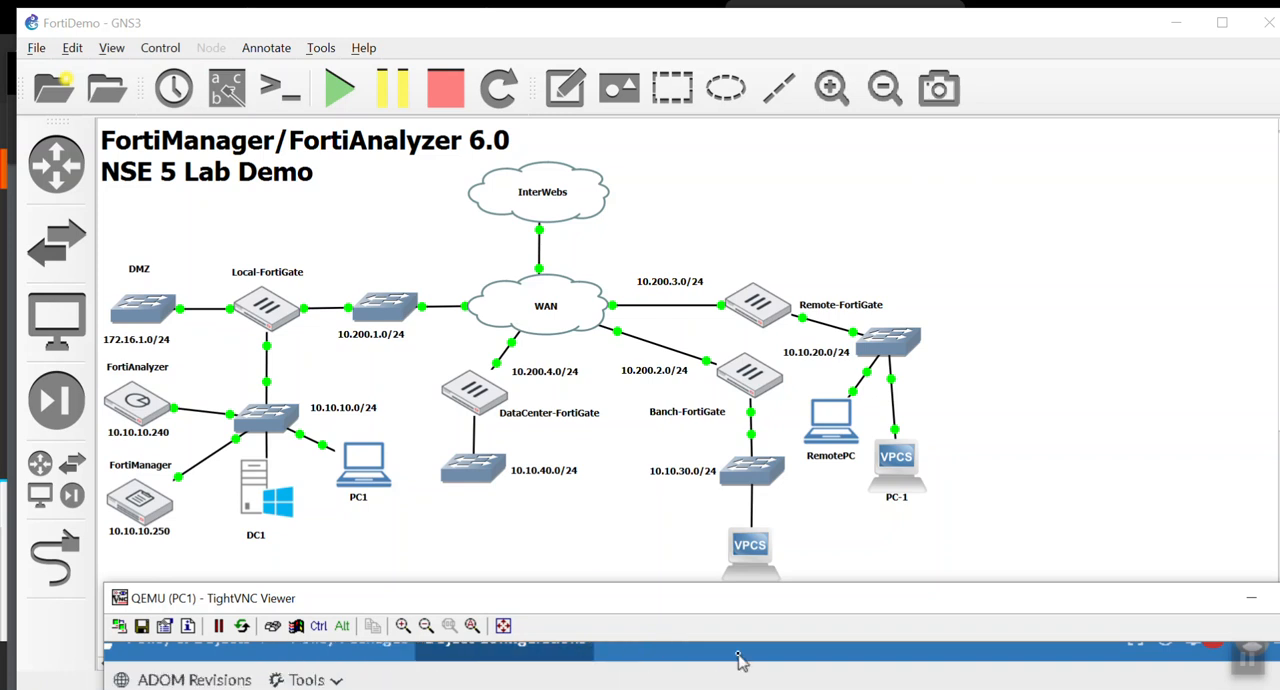
drag(717, 598, 543, 150)
double_click(544, 150)
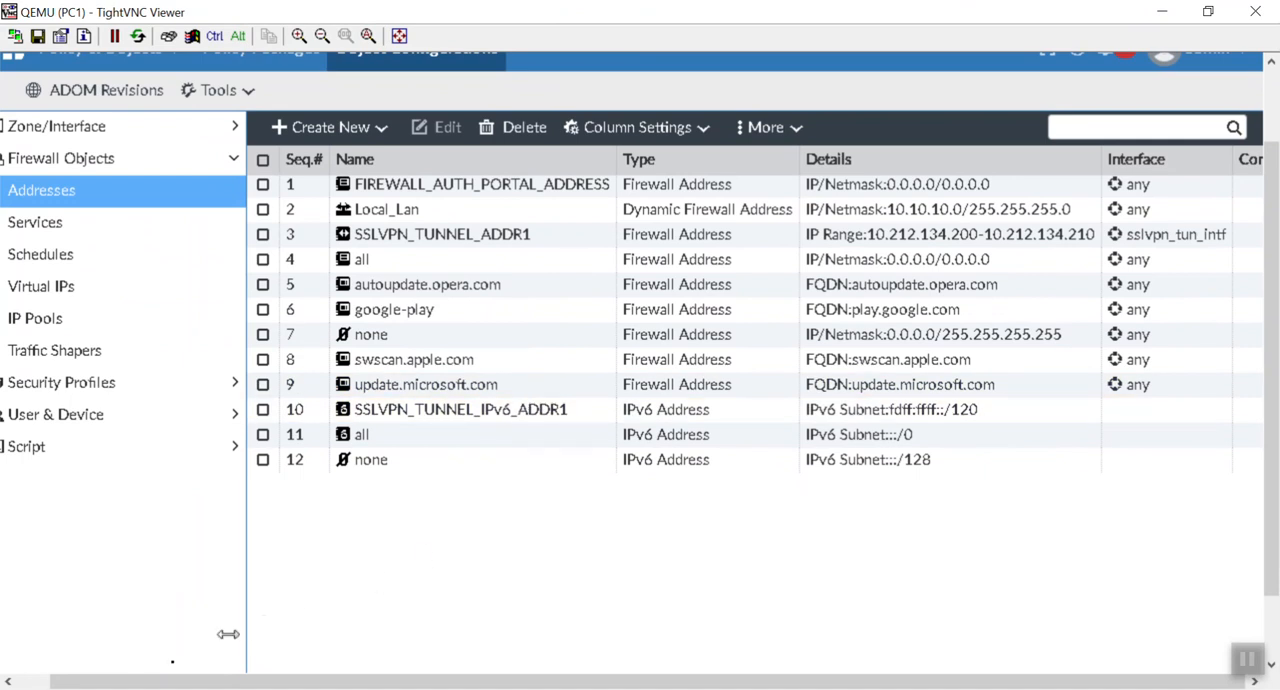
drag(124, 683, 88, 682)
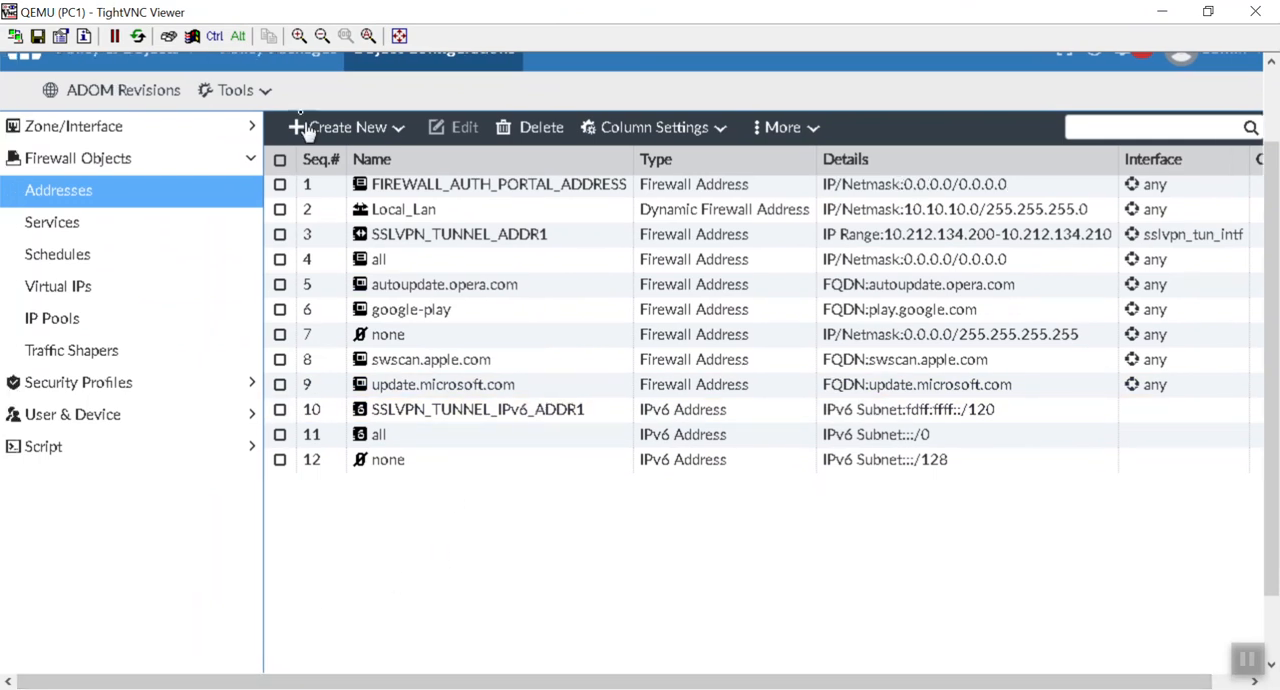
click(1272, 88)
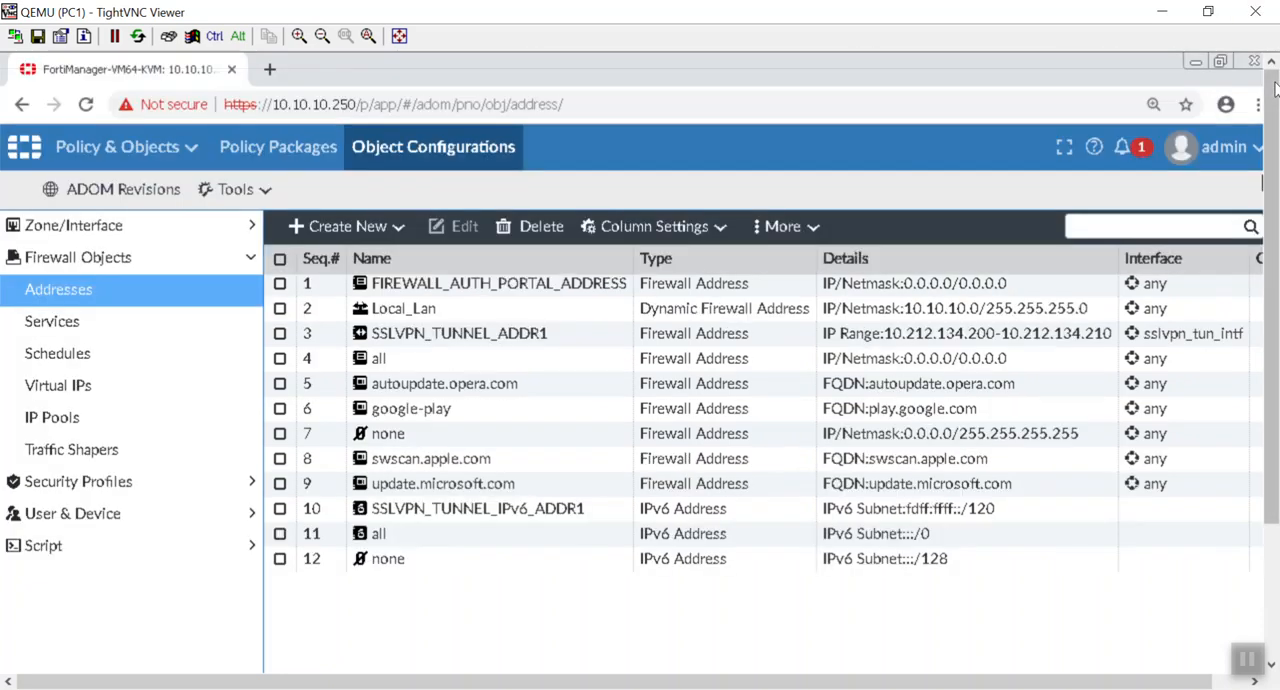
click(322, 35)
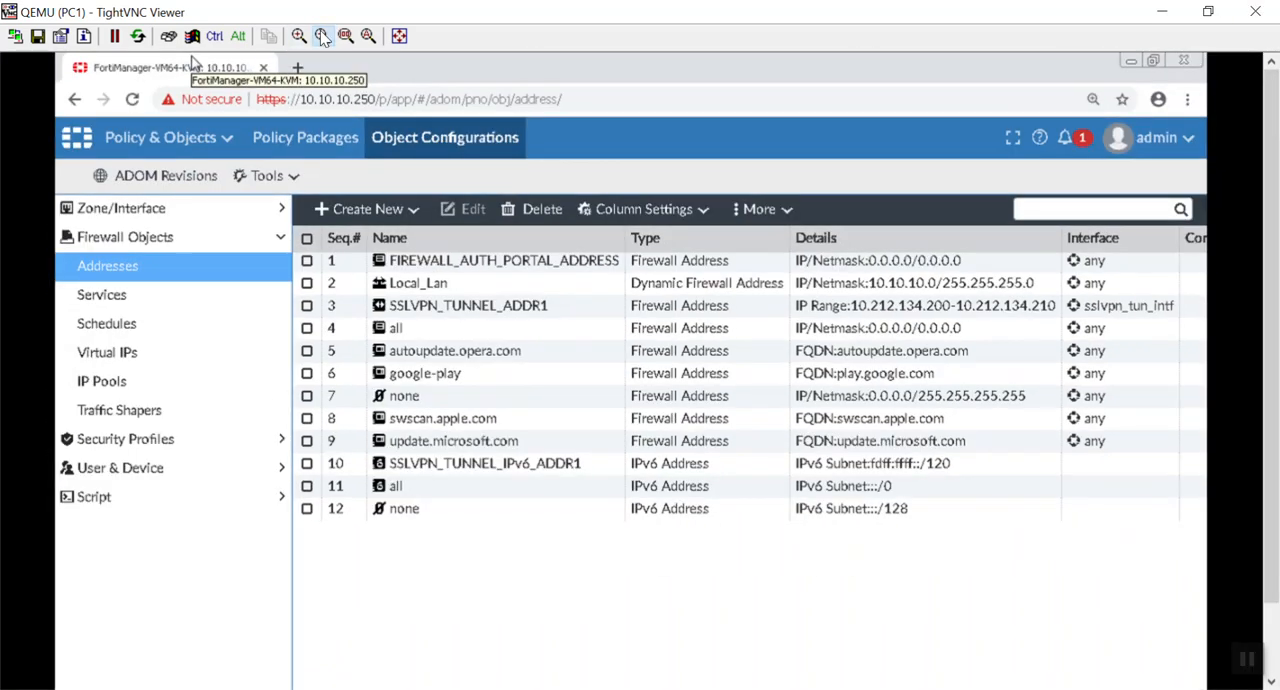
Step: In Device Manager, discover a new device at IP address 10.200.4.1 with the admin user name
click(223, 137)
click(207, 190)
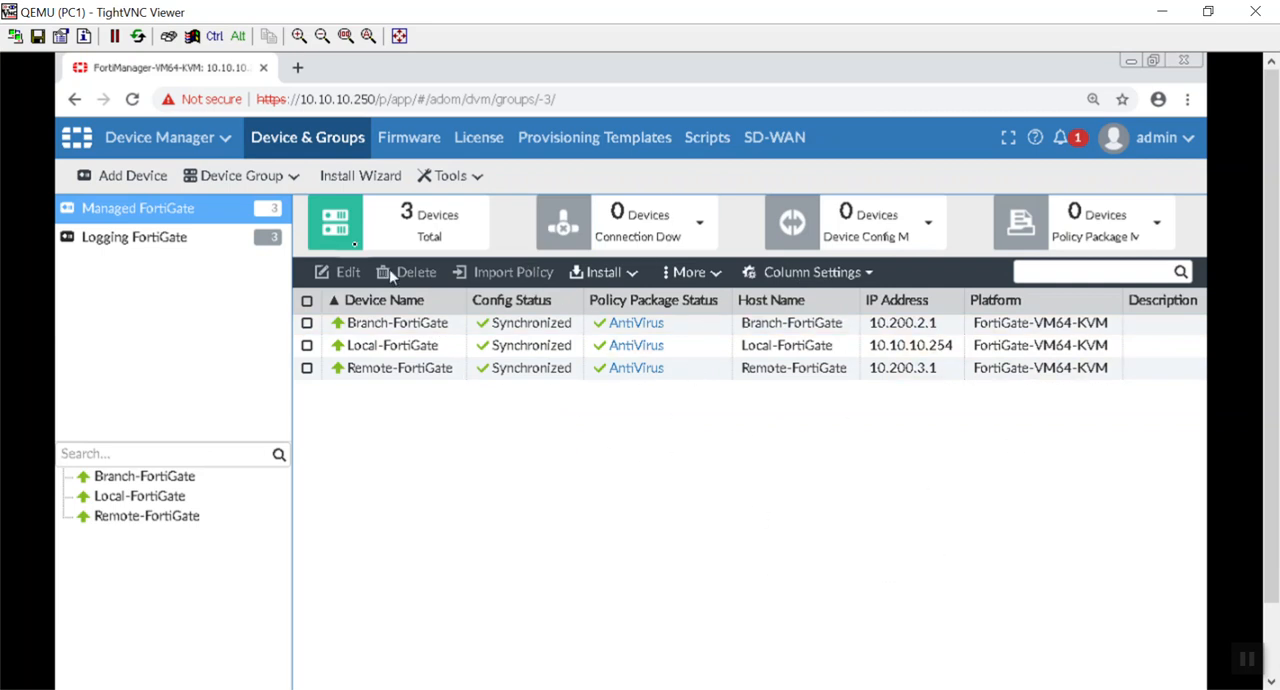
click(135, 177)
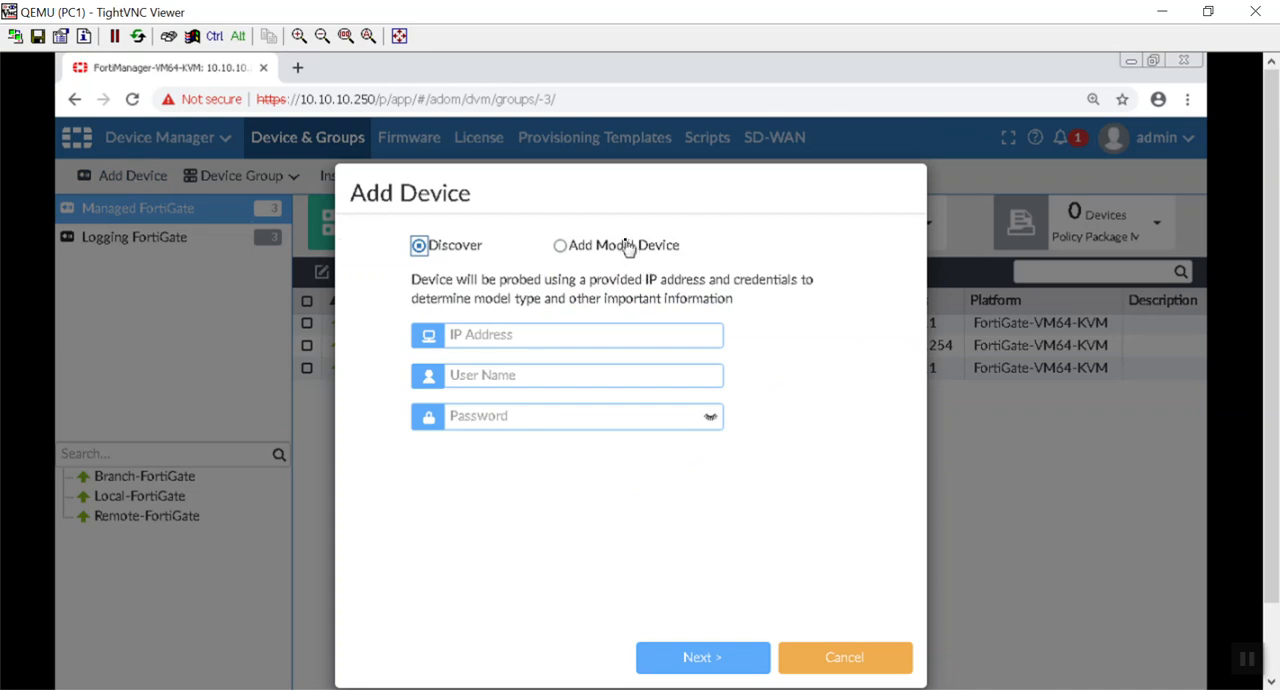
click(575, 335)
text(10.200.)
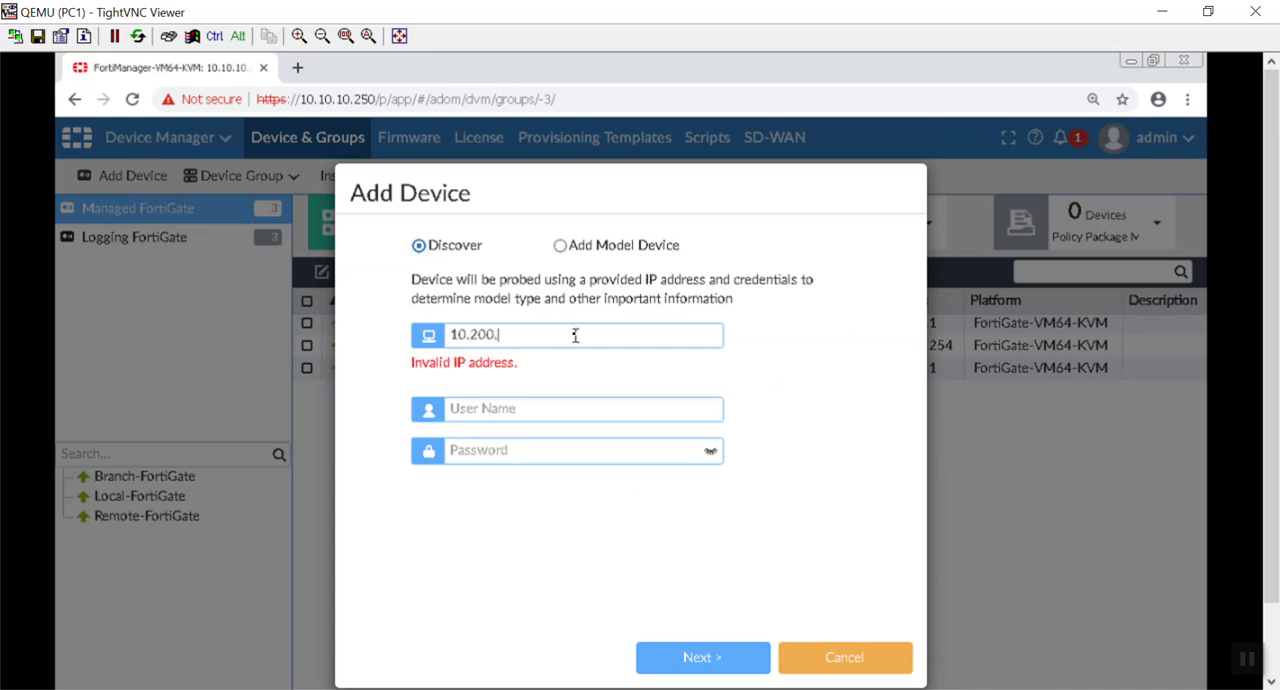
text(4.1)
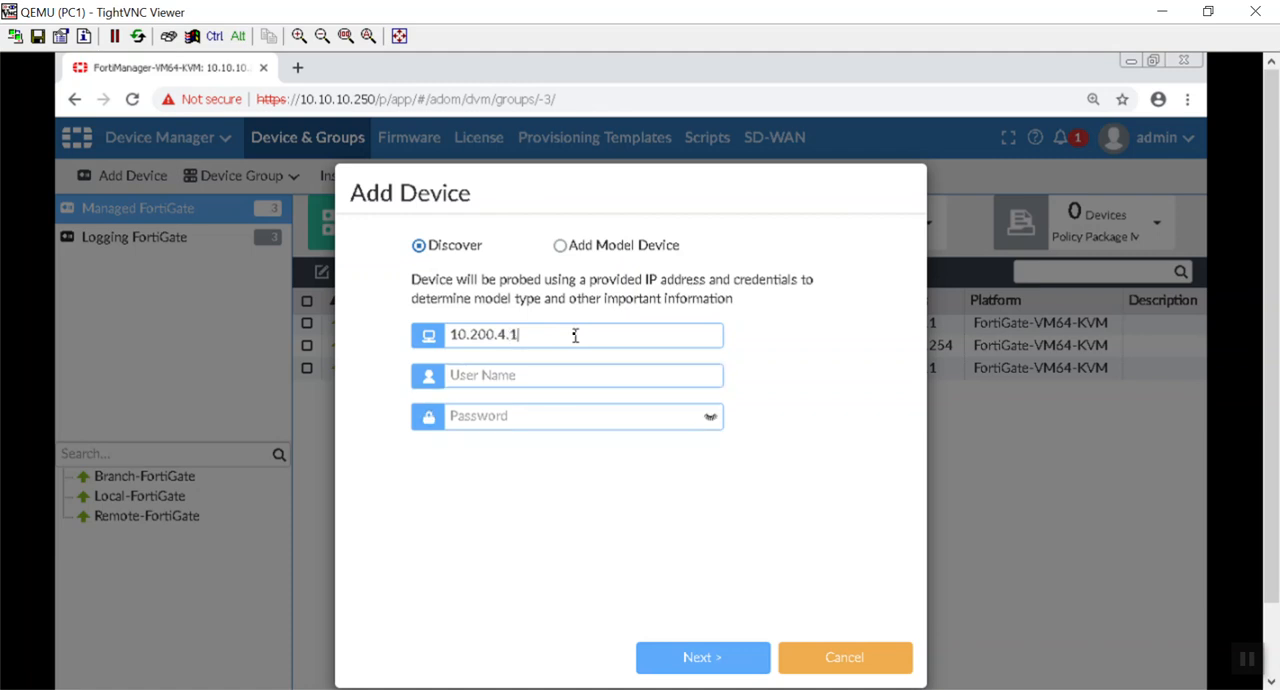
text(admin)
click(695, 670)
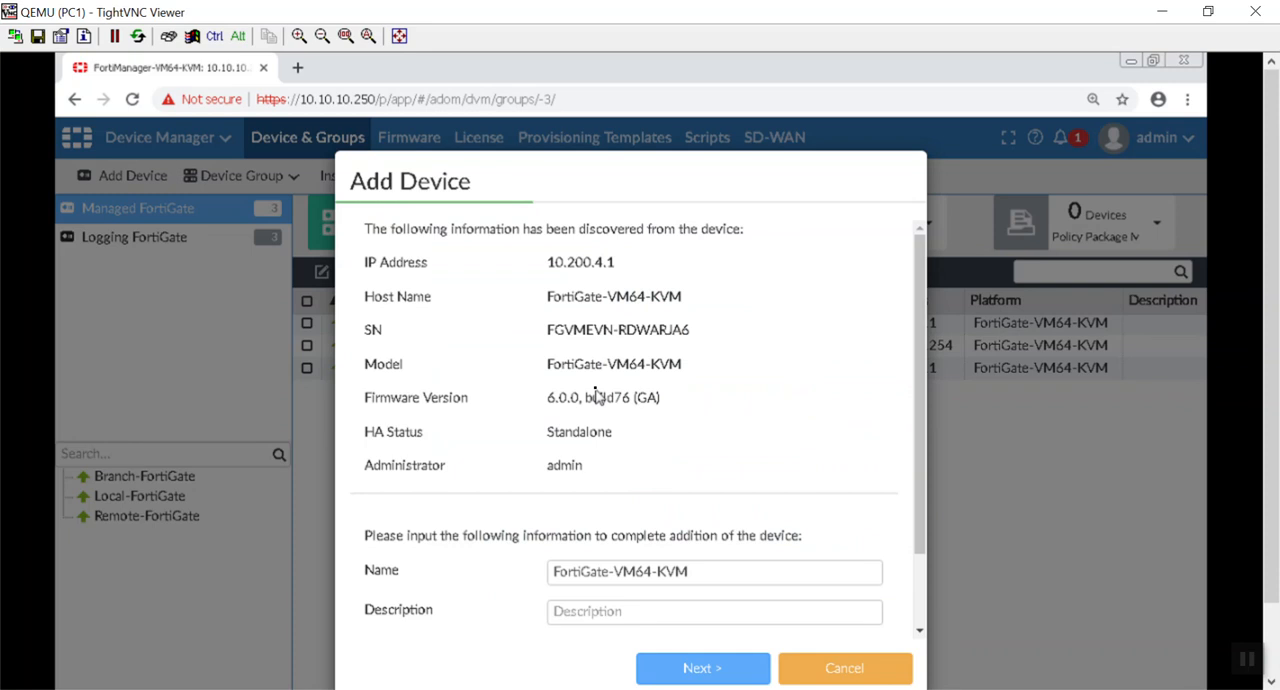
Step: Name the discovered device Datacenter-FortiGate and assign it the DNS Changes system template
scroll(597, 397, down, 1)
drag(729, 476, 465, 476)
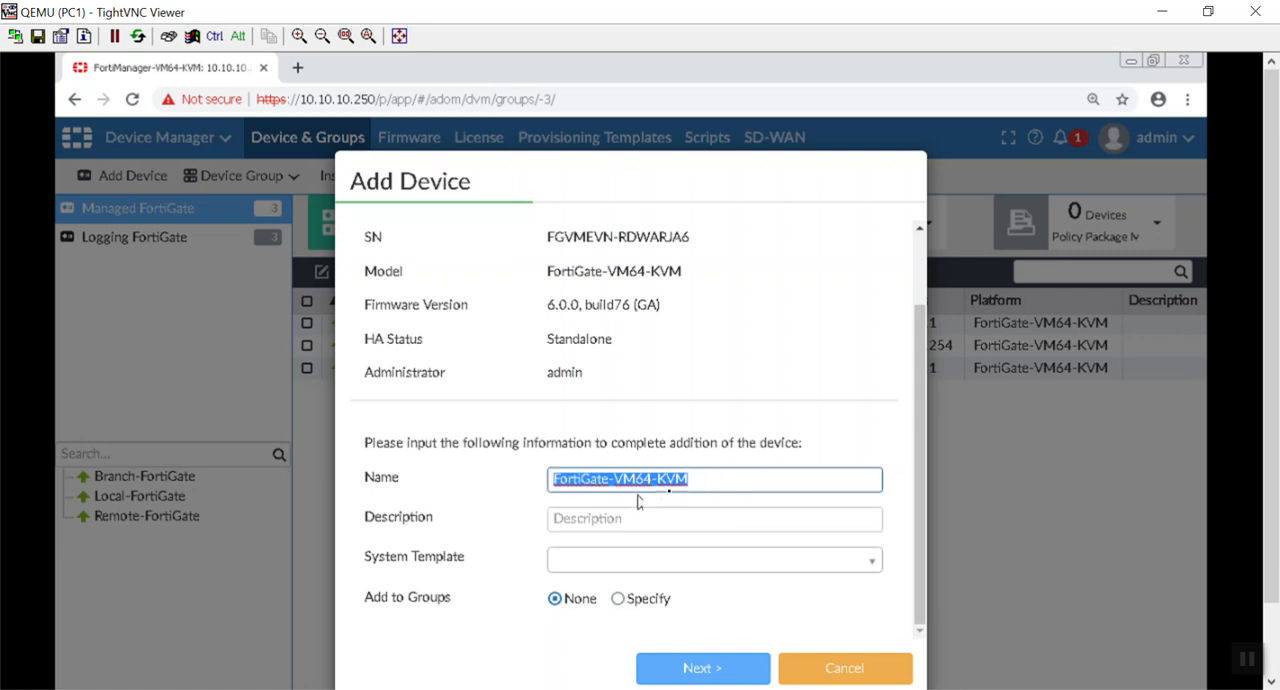
text(Data)
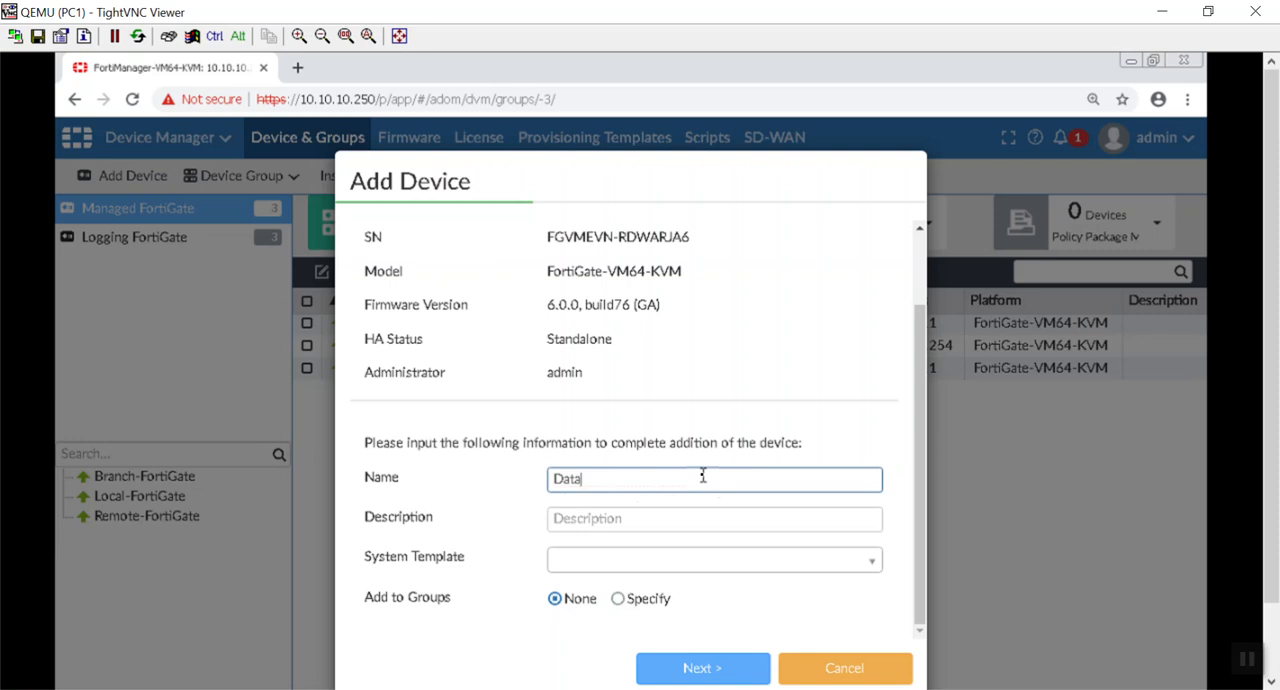
text(center-FortiGate)
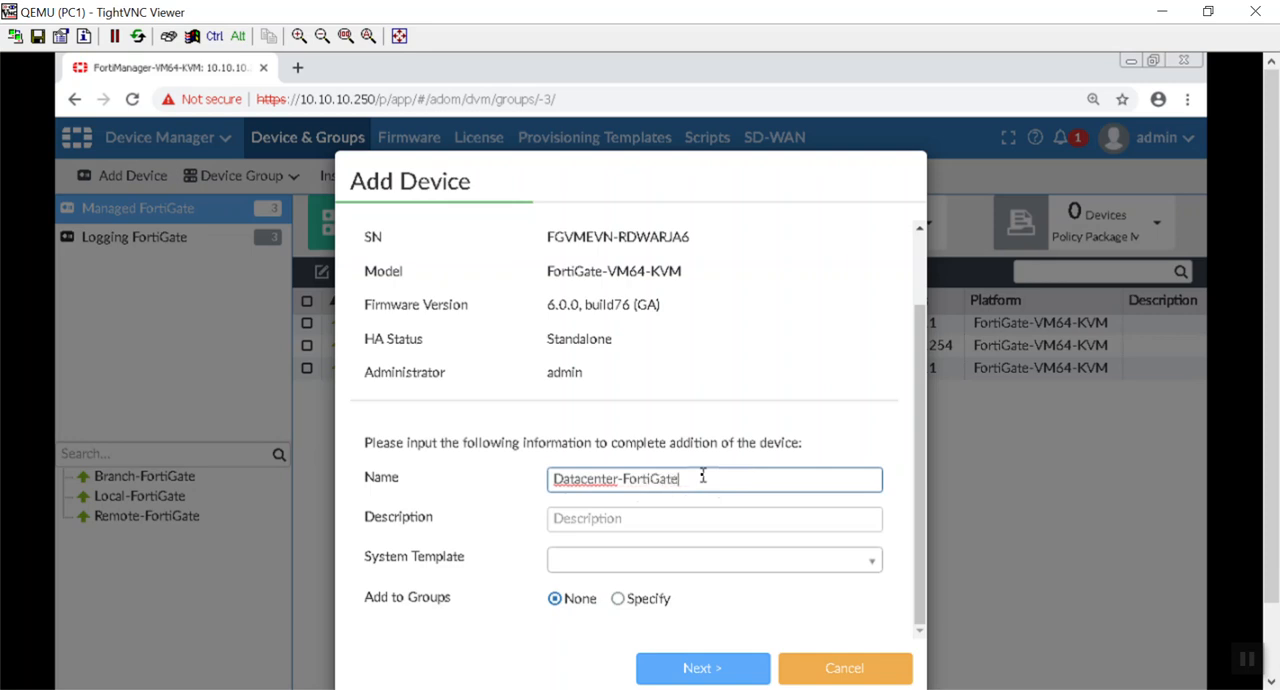
key(Tab)
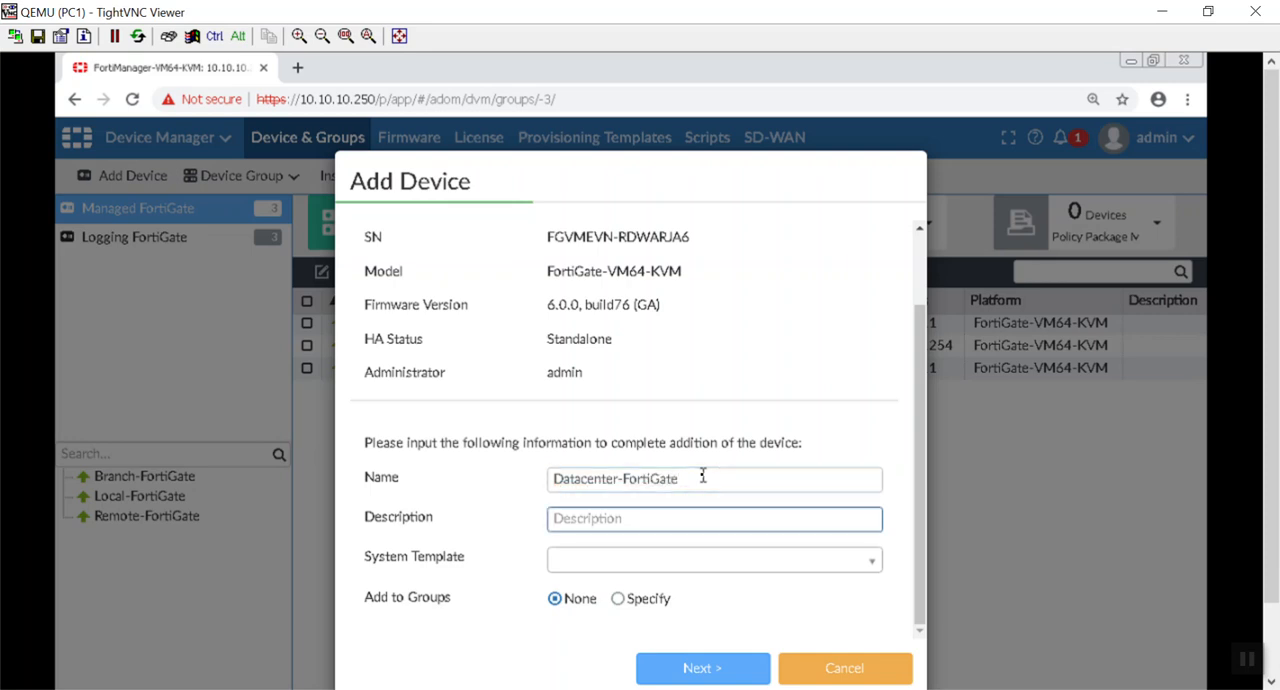
key(Tab)
key(space)
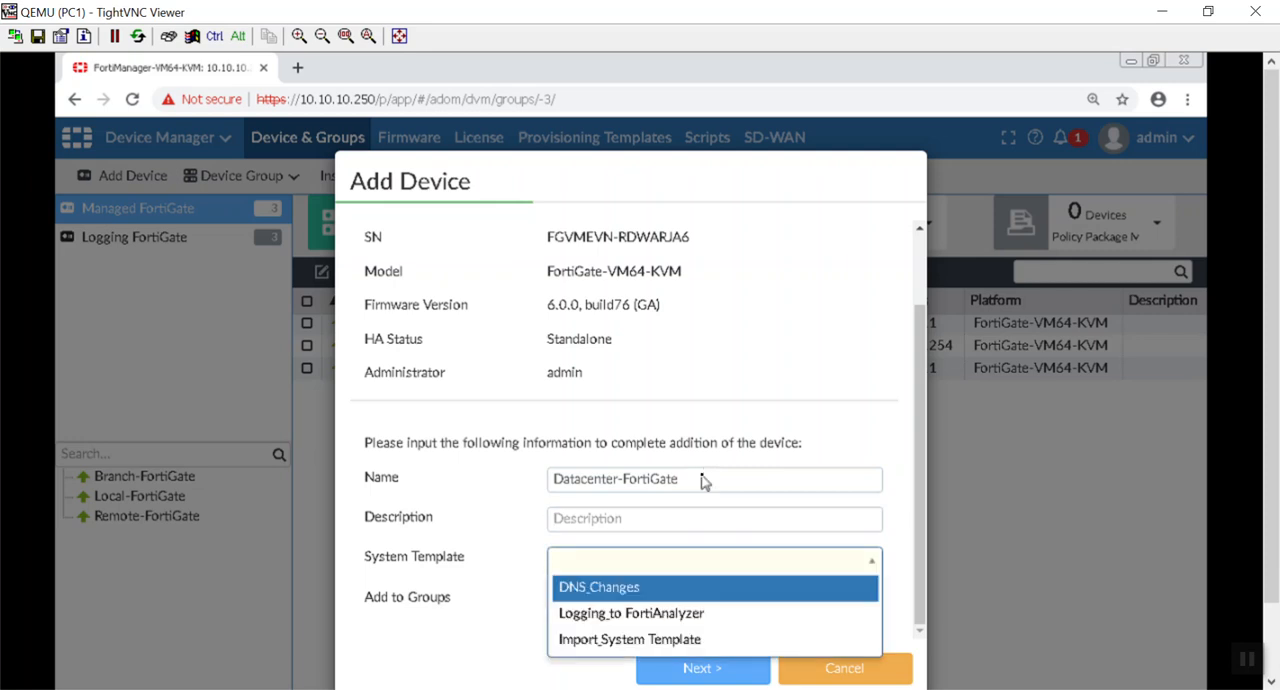
click(712, 593)
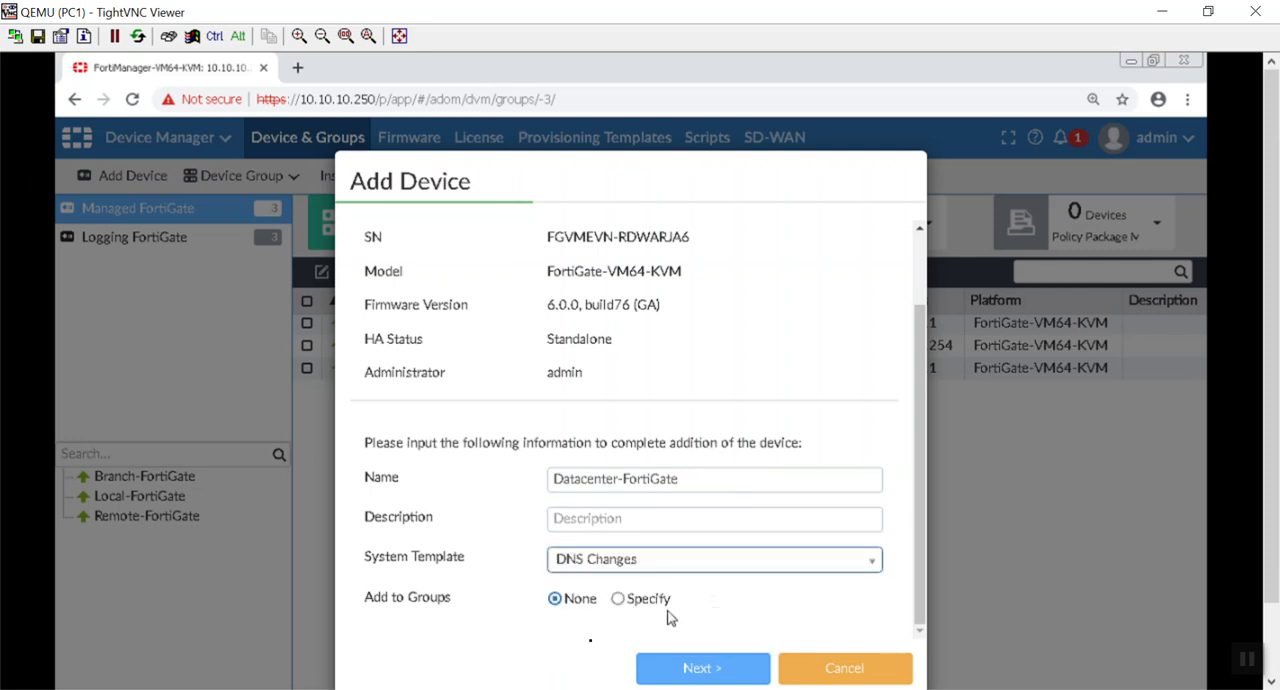
Step: Add Datacenter-FortiGate to the managed devices, try to import its policies immediately, and finish the import wizard
click(666, 667)
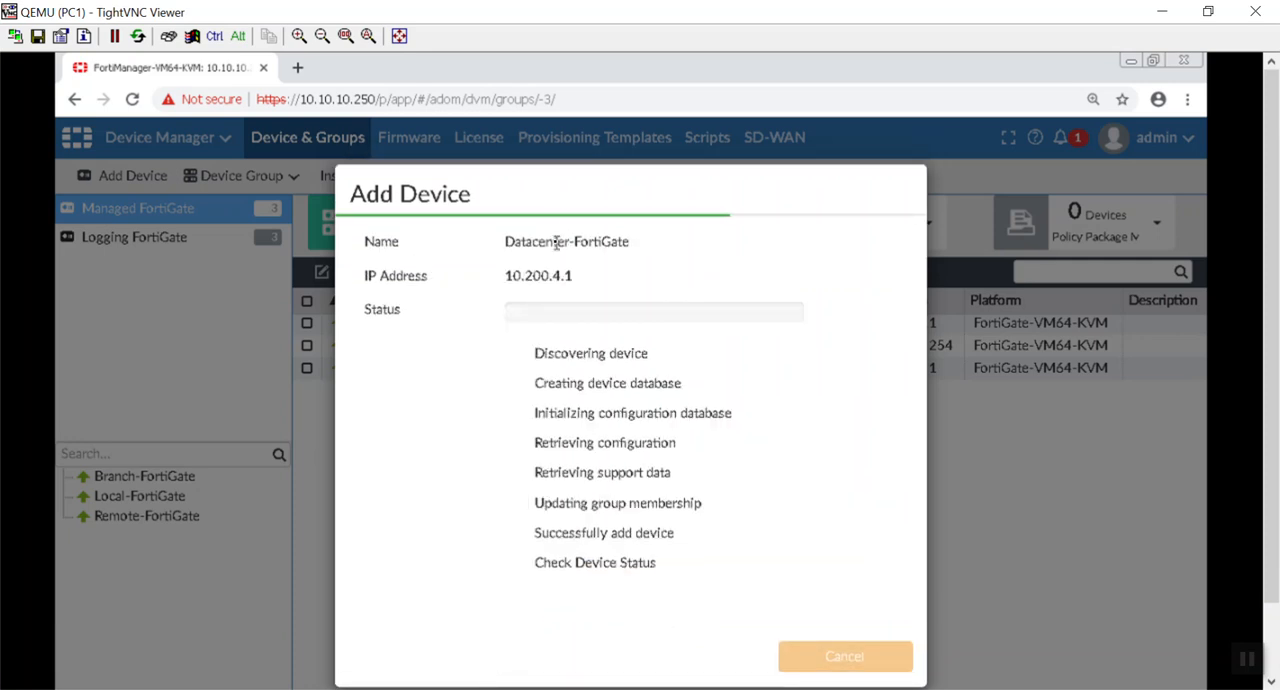
drag(571, 177, 543, 143)
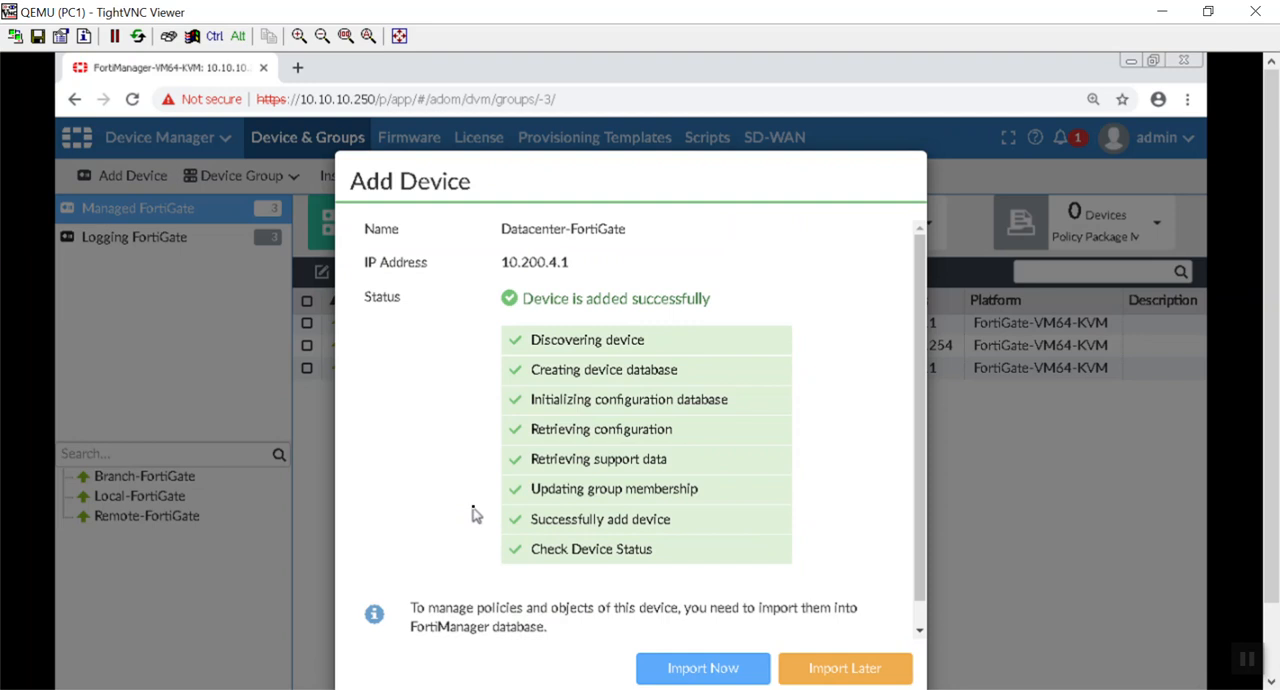
scroll(475, 513, down, 1)
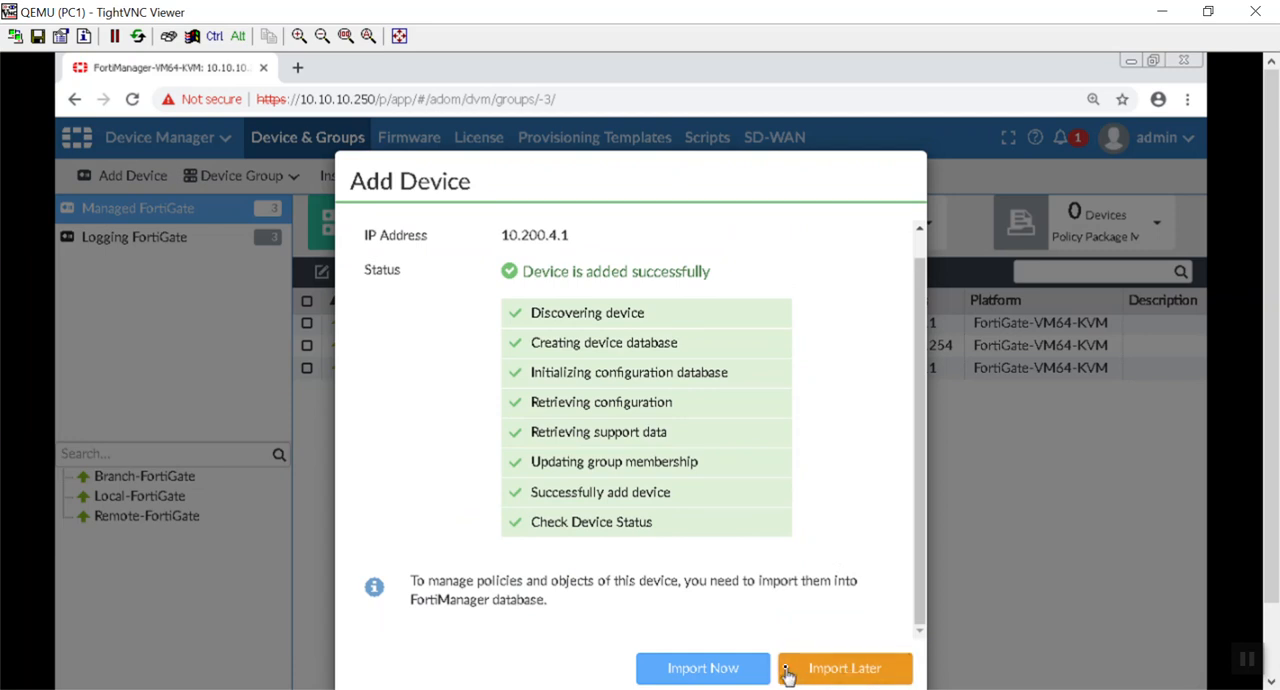
click(728, 680)
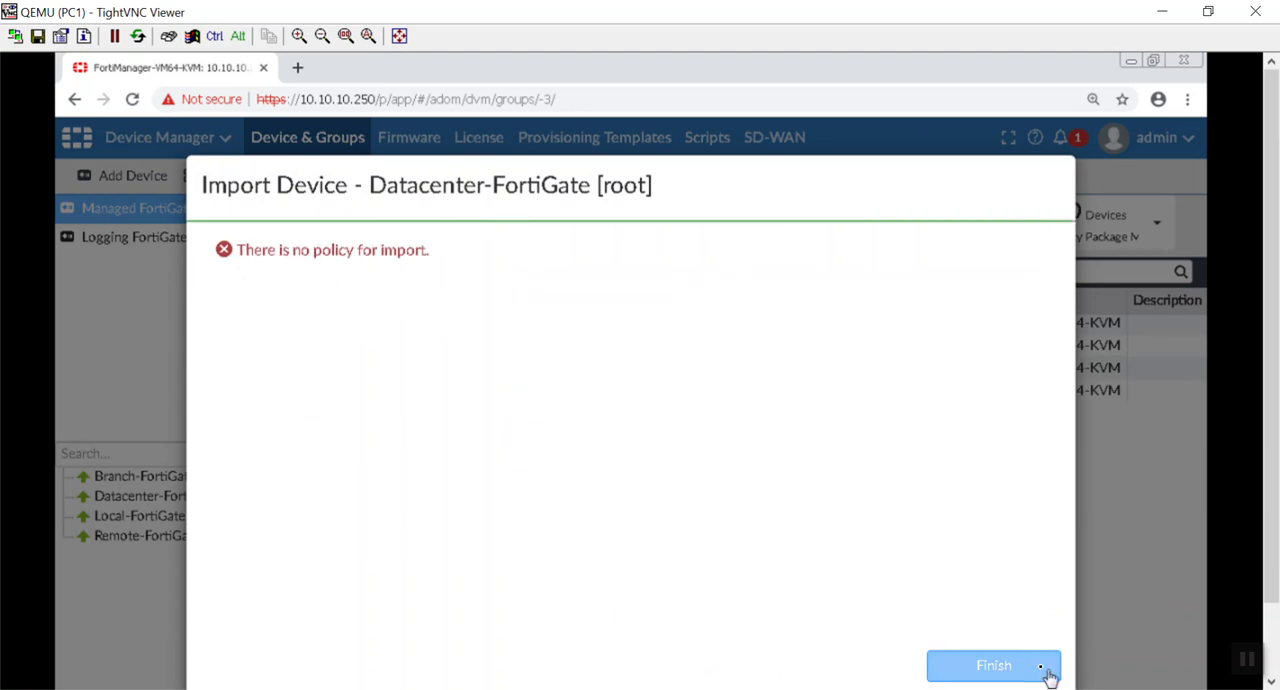
click(1003, 656)
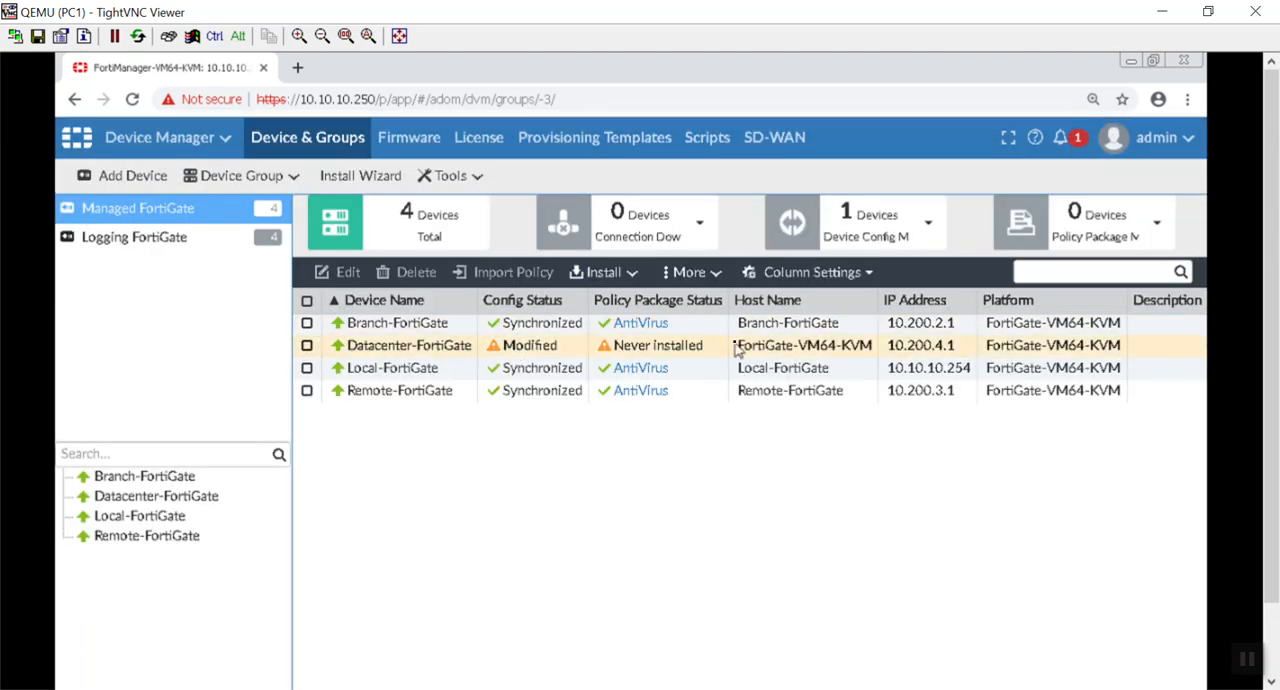
Step: Install the pending device configuration on Datacenter-FortiGate and confirm the installation
click(557, 346)
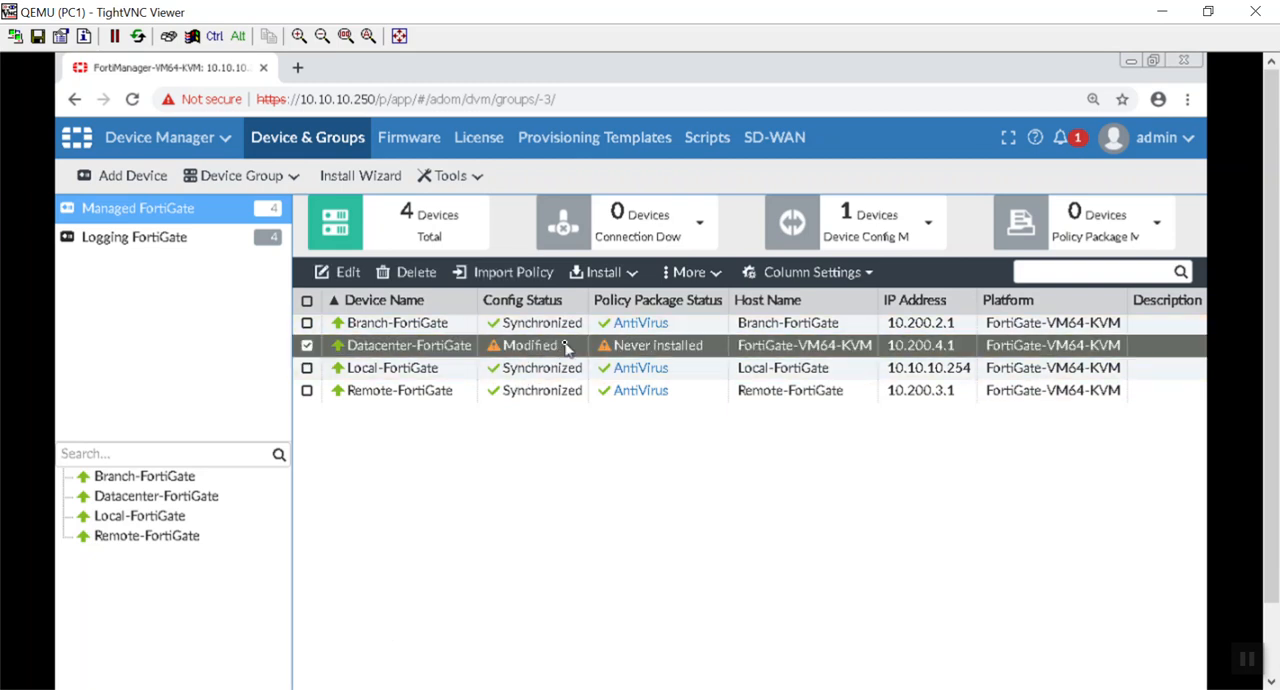
right_click(565, 347)
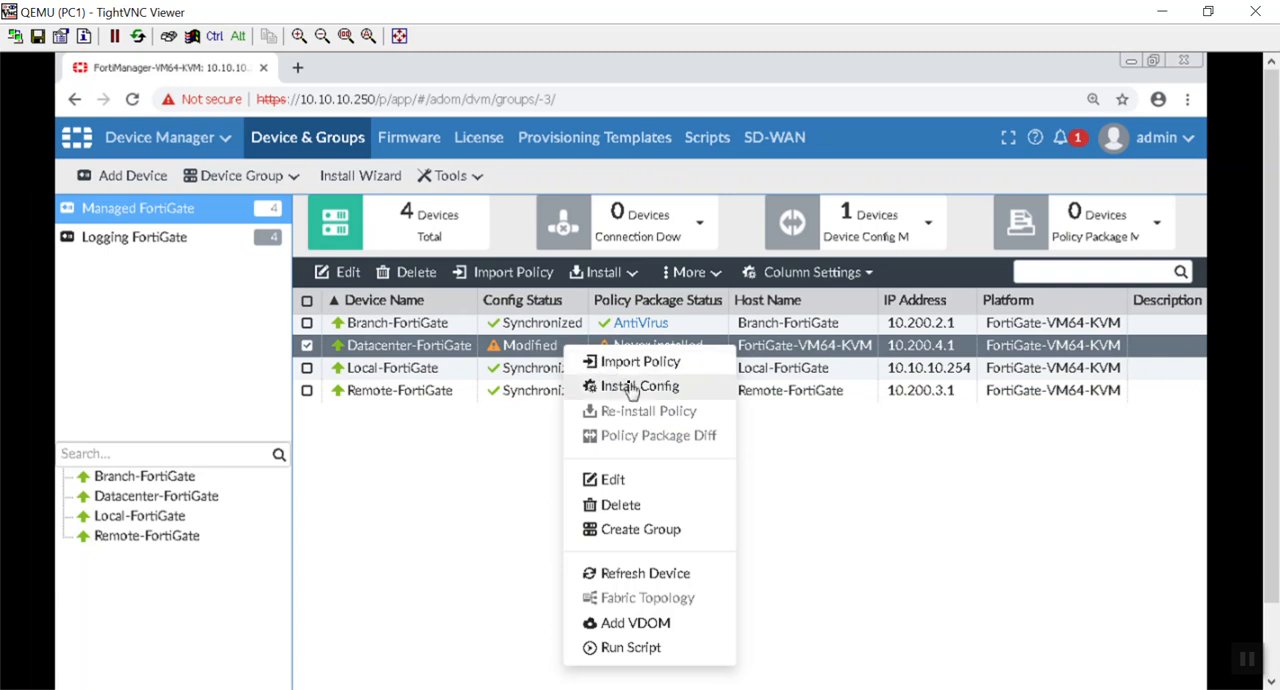
click(631, 387)
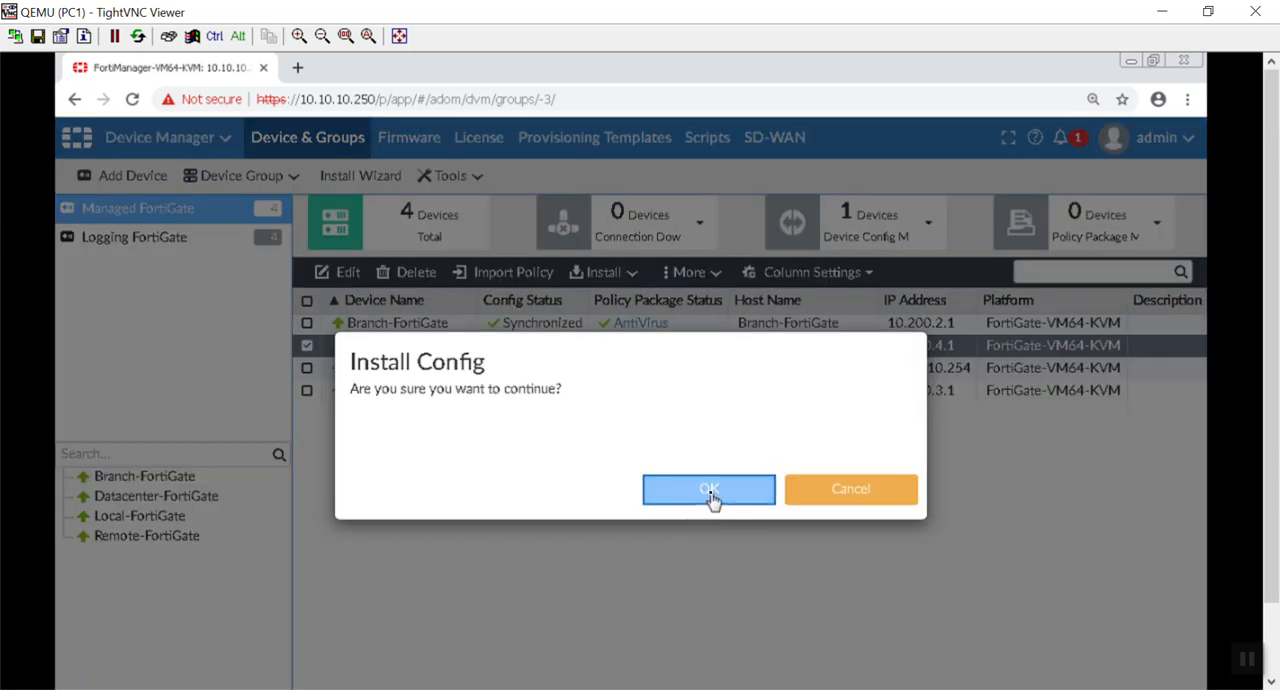
click(708, 490)
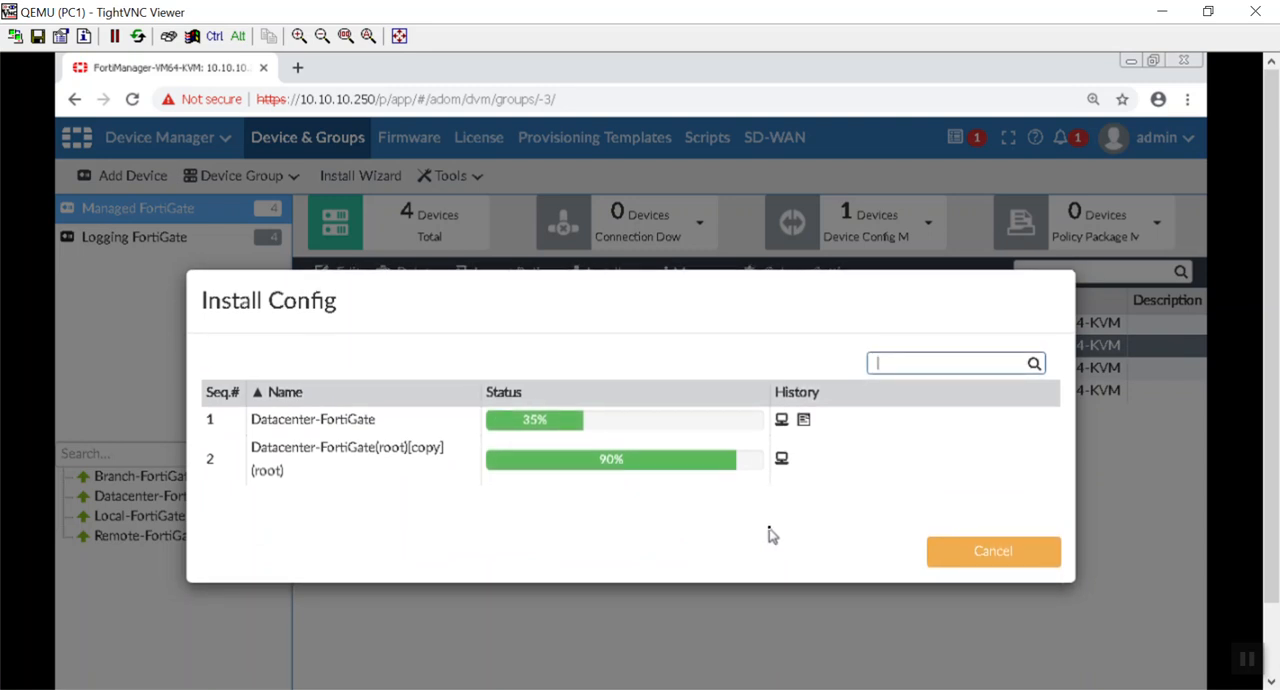
Step: Check Datacenter-FortiGate's install log repeatedly while the configuration installation is running
click(804, 420)
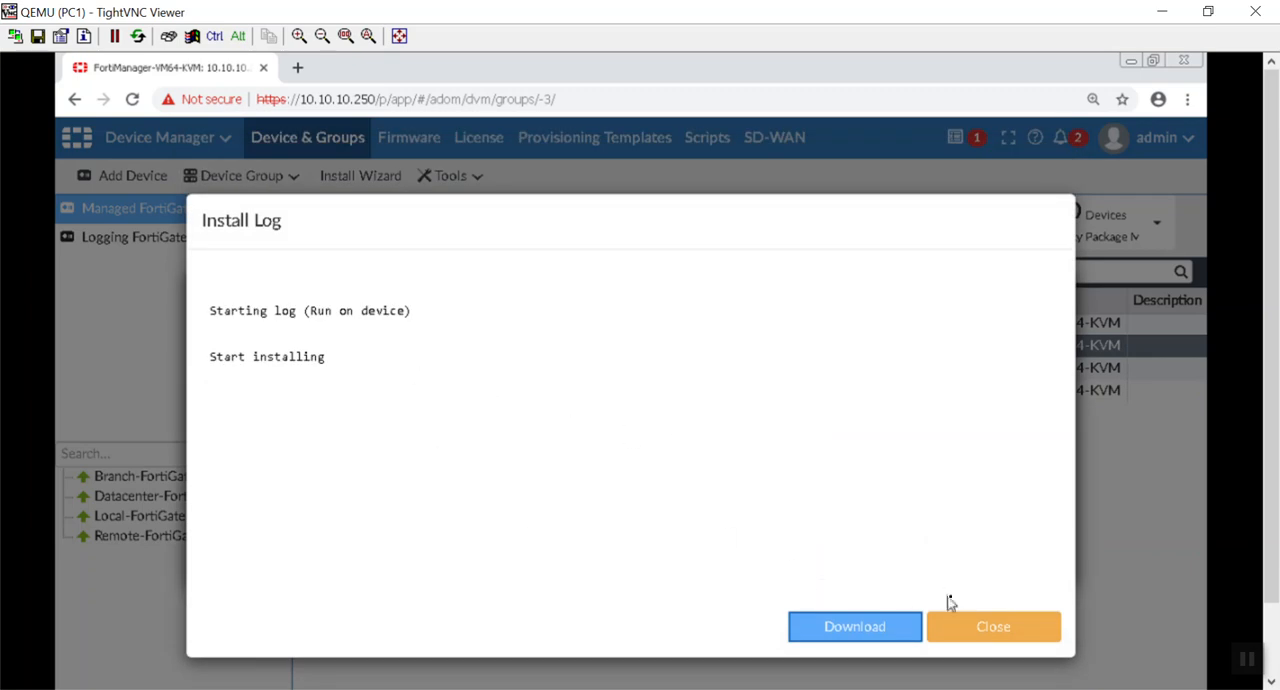
click(968, 628)
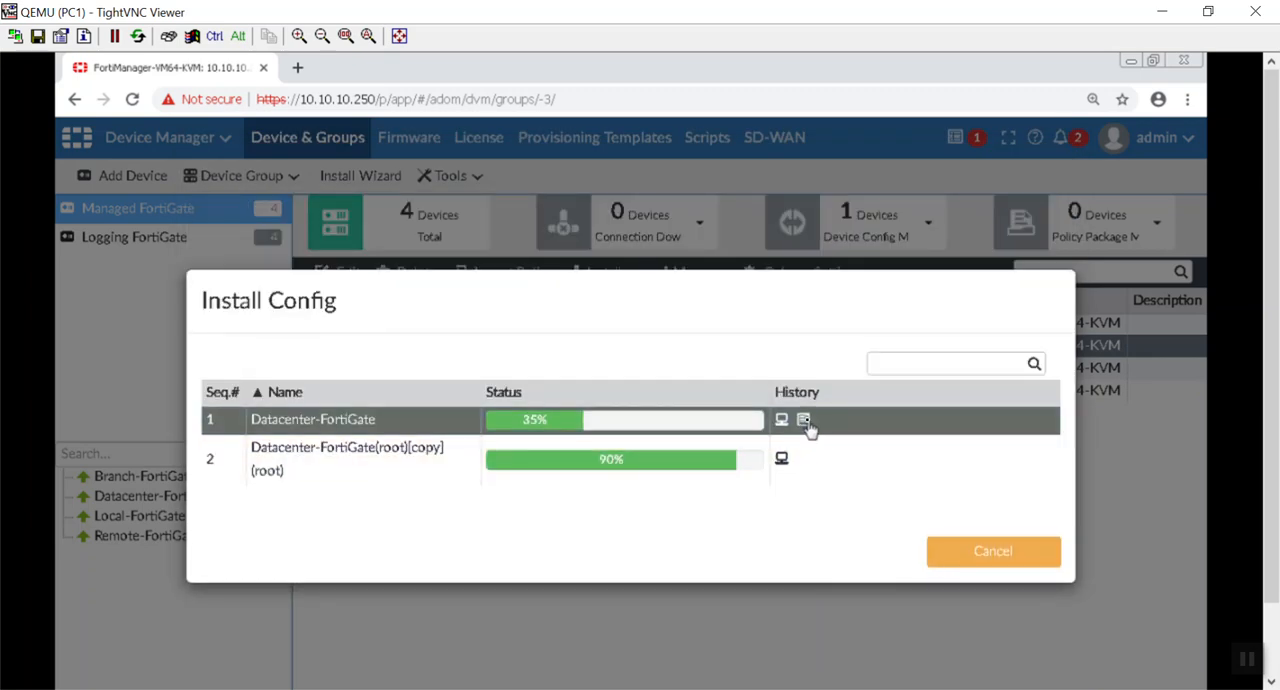
click(806, 421)
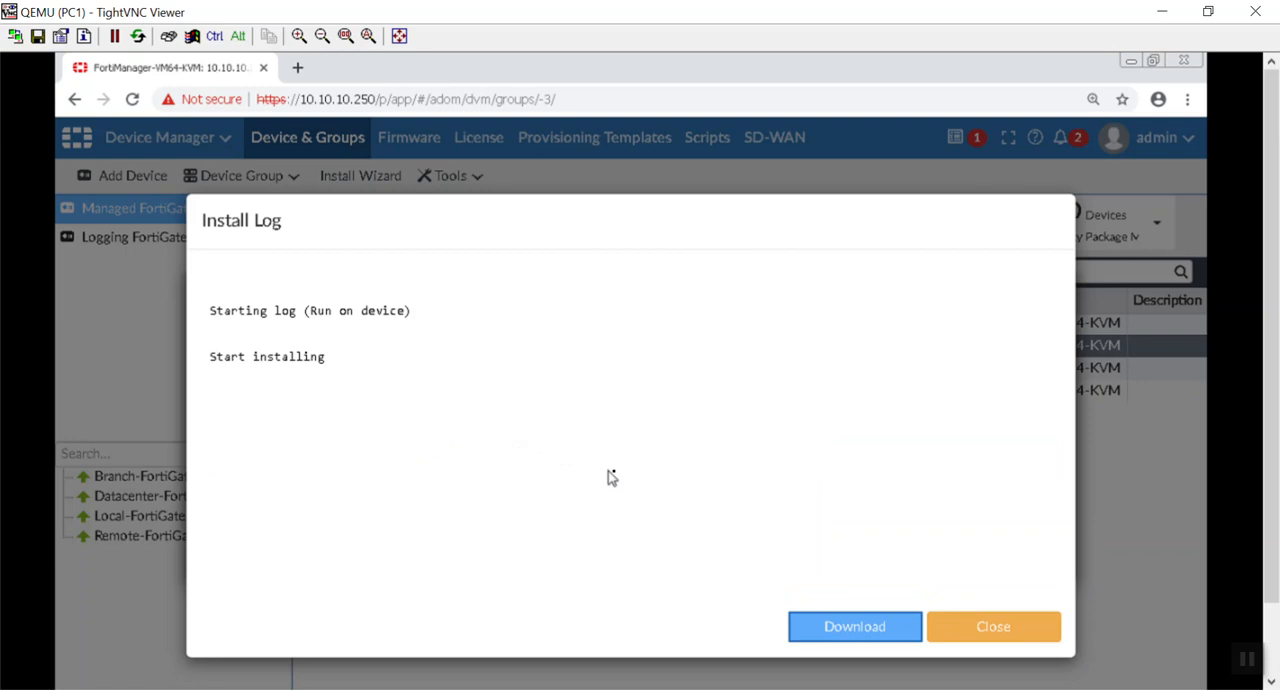
click(957, 626)
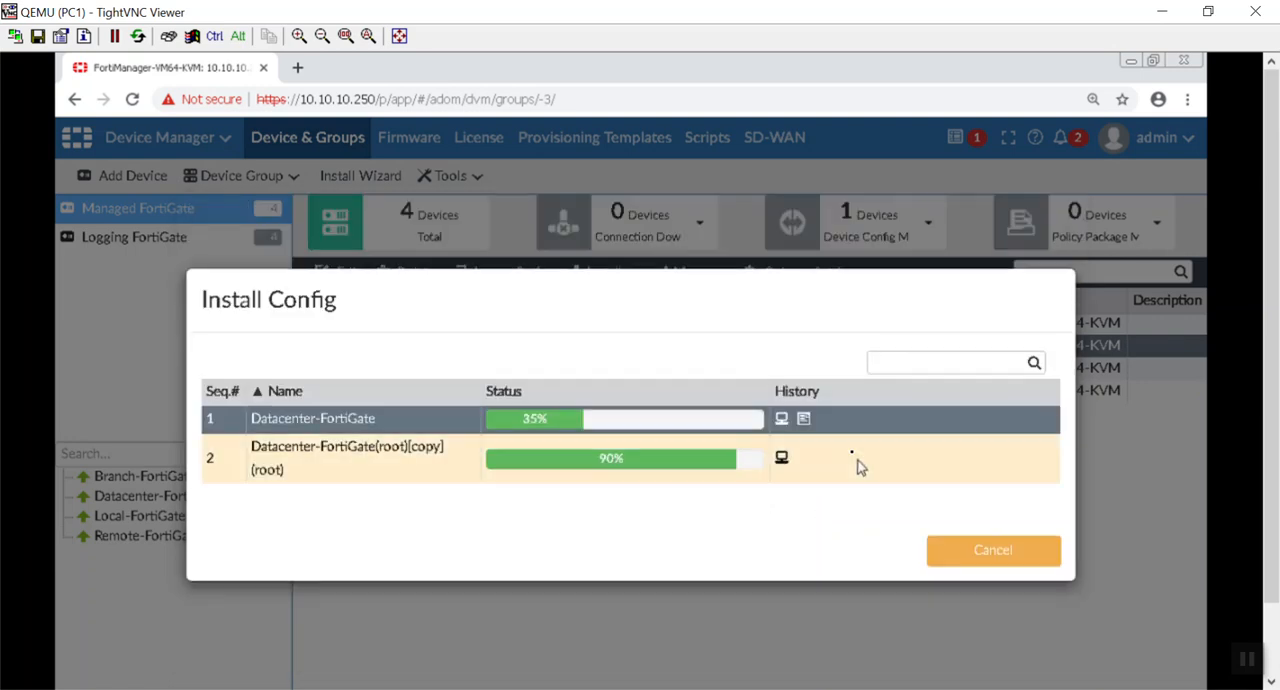
click(806, 424)
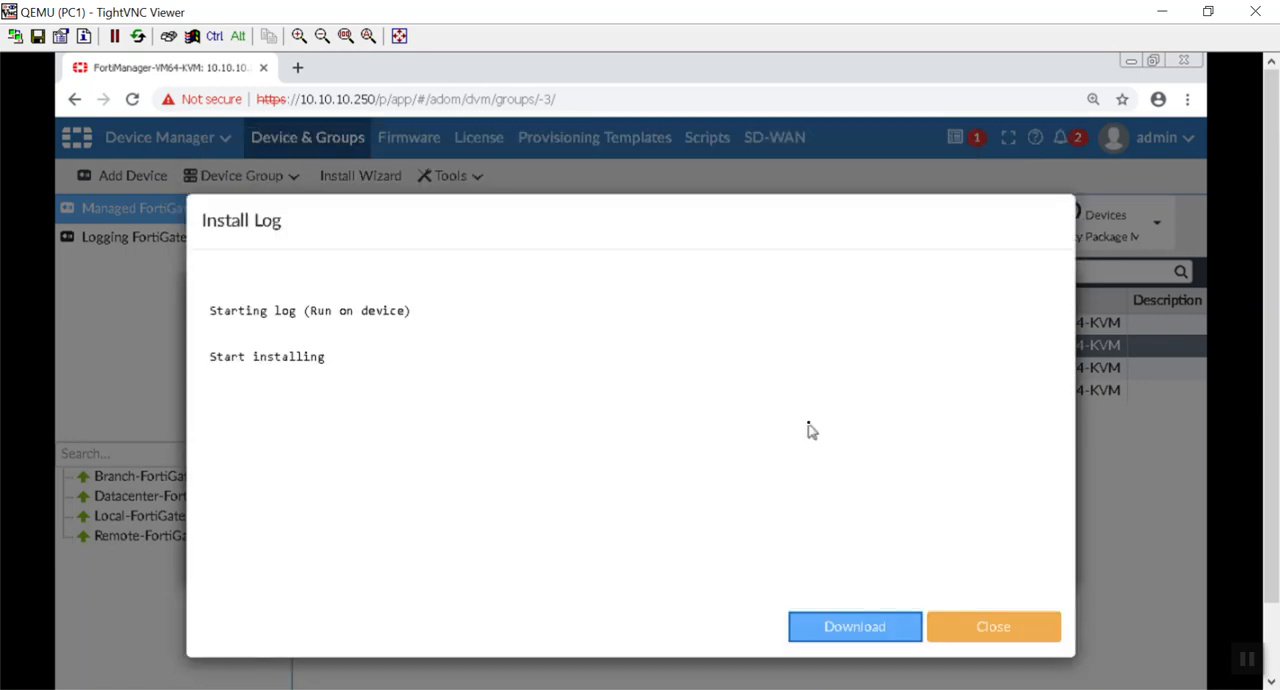
click(980, 620)
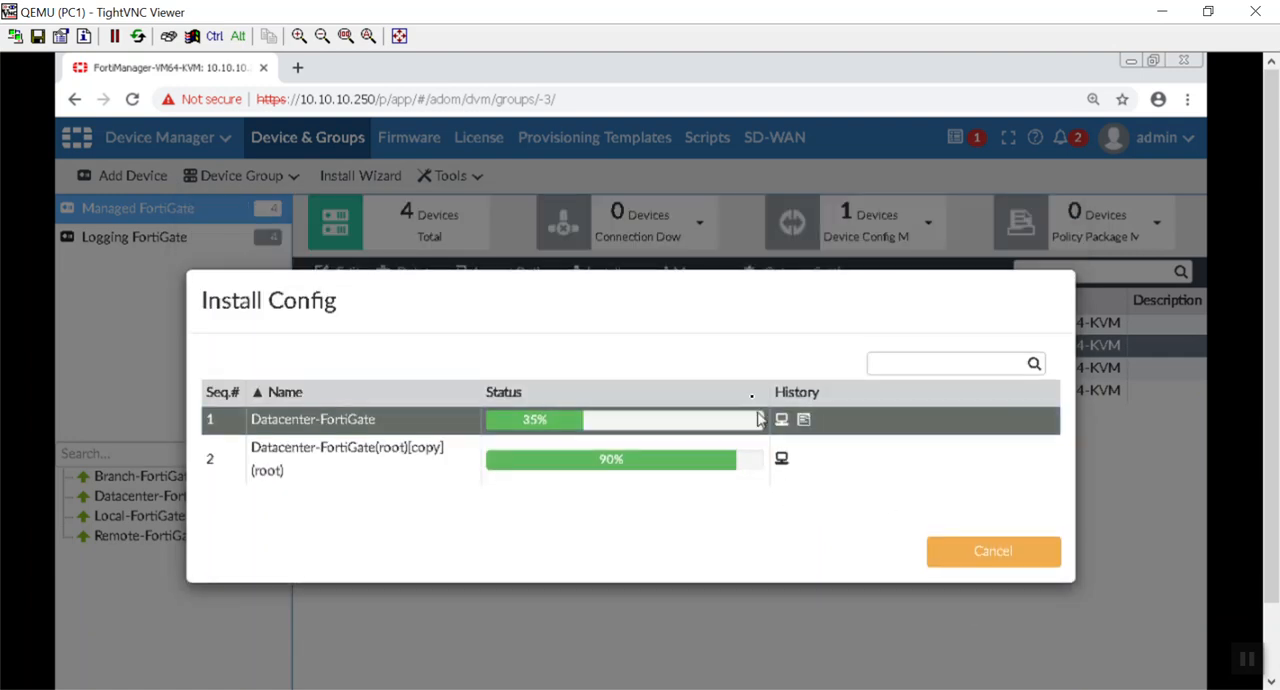
drag(714, 272, 771, 366)
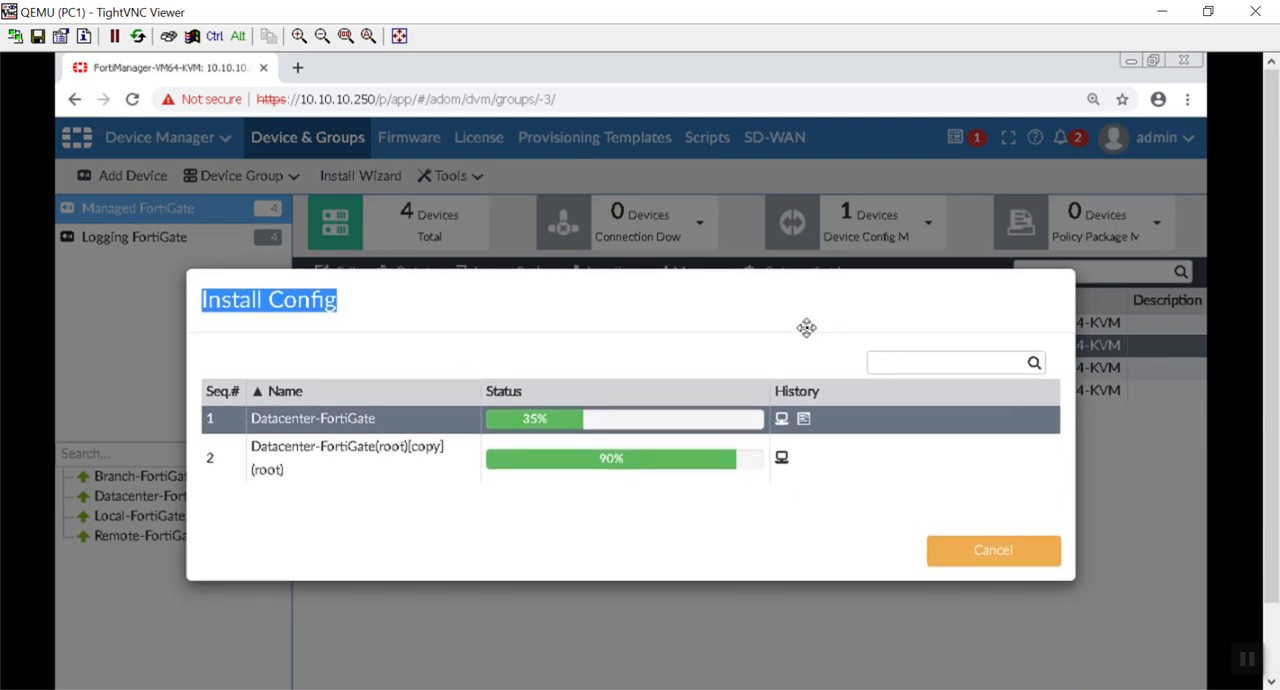
mouse_move(1272, 420)
mouse_down()
mouse_move(1272, 556)
mouse_move(1260, 414)
mouse_up()
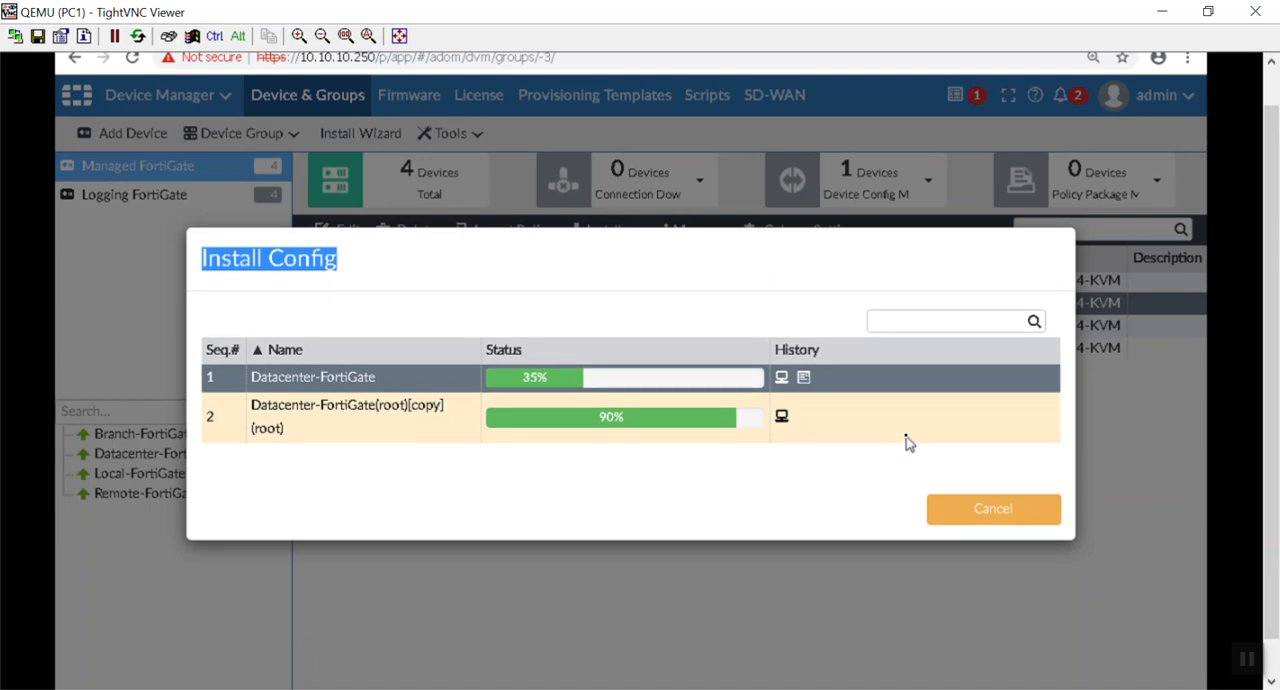
click(794, 462)
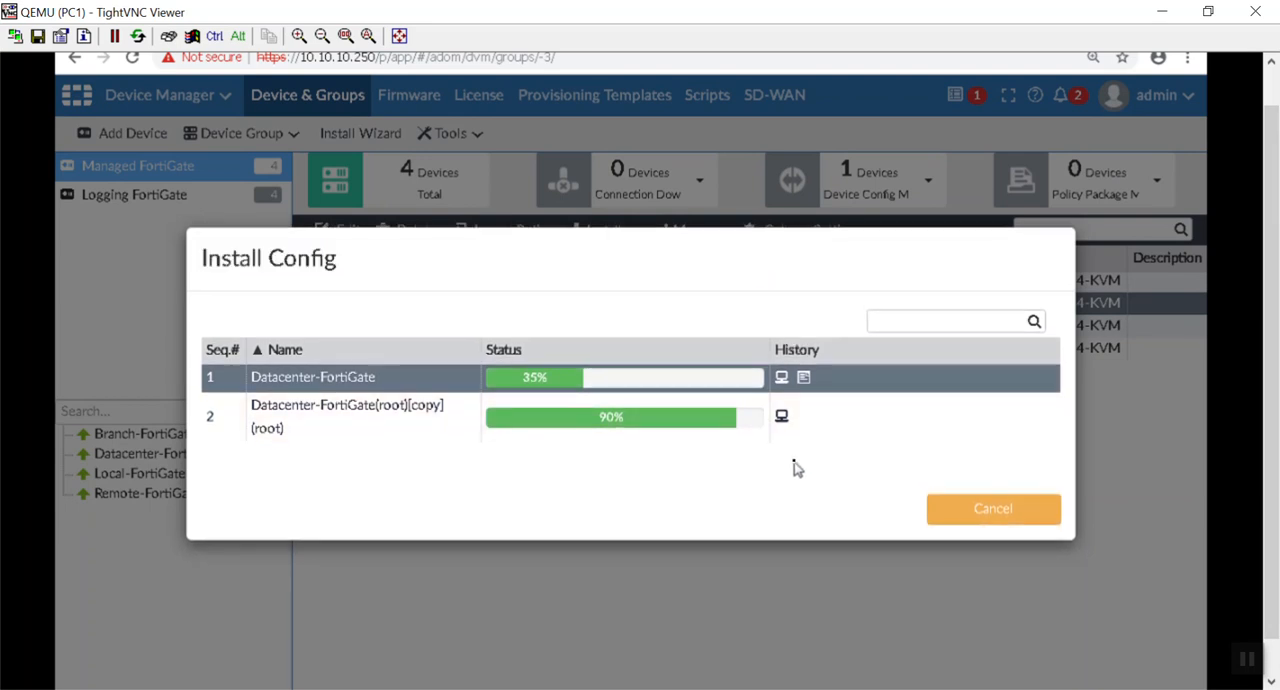
click(804, 378)
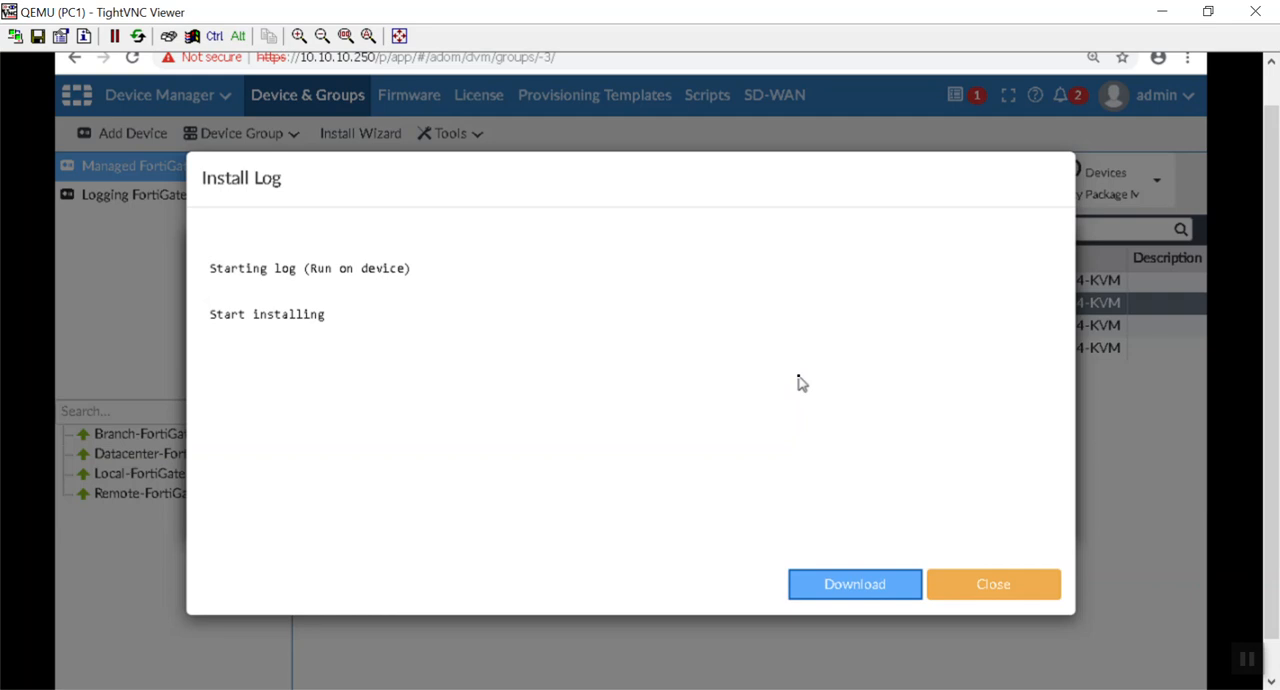
click(988, 592)
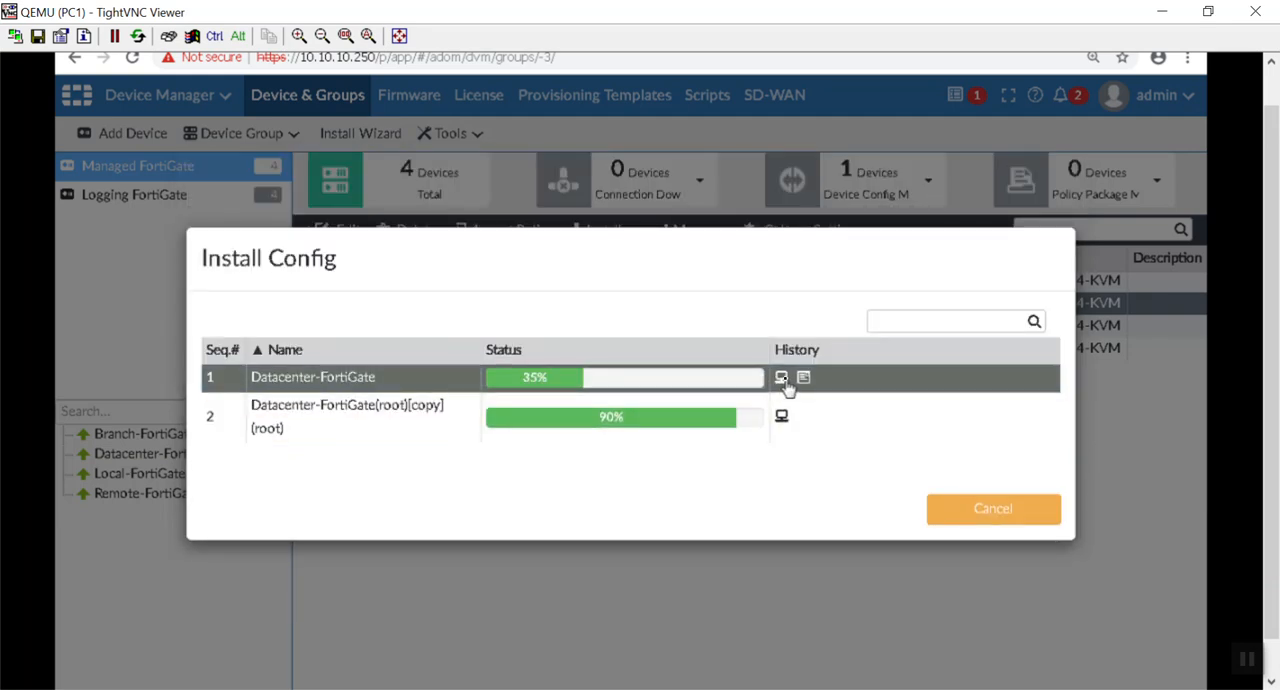
Step: Review Datacenter-FortiGate's install history and its completed install log, and close the Install Config dialog
click(782, 379)
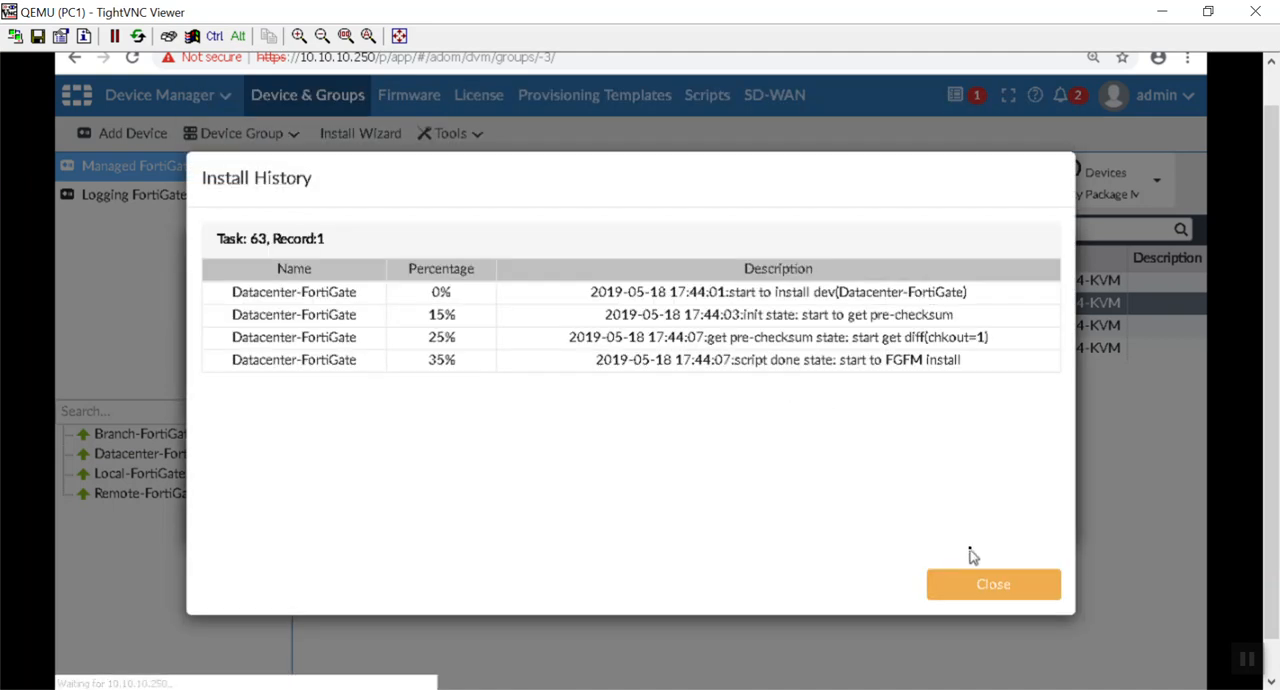
click(980, 590)
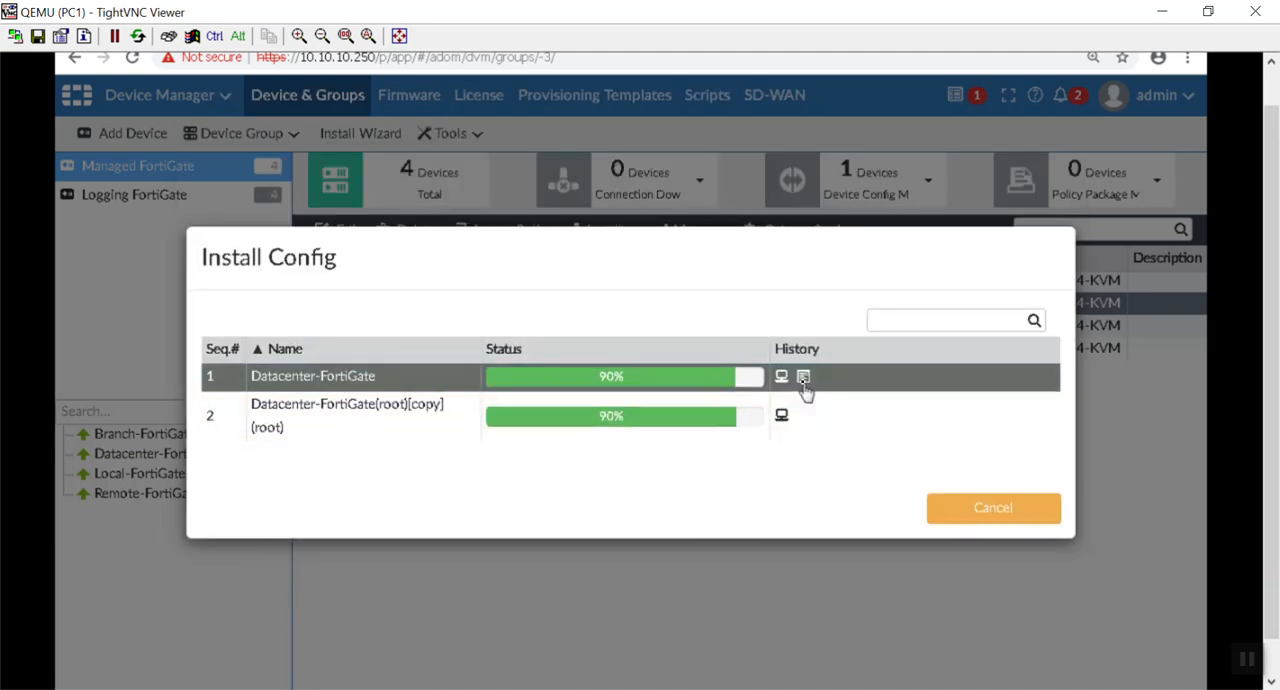
click(804, 380)
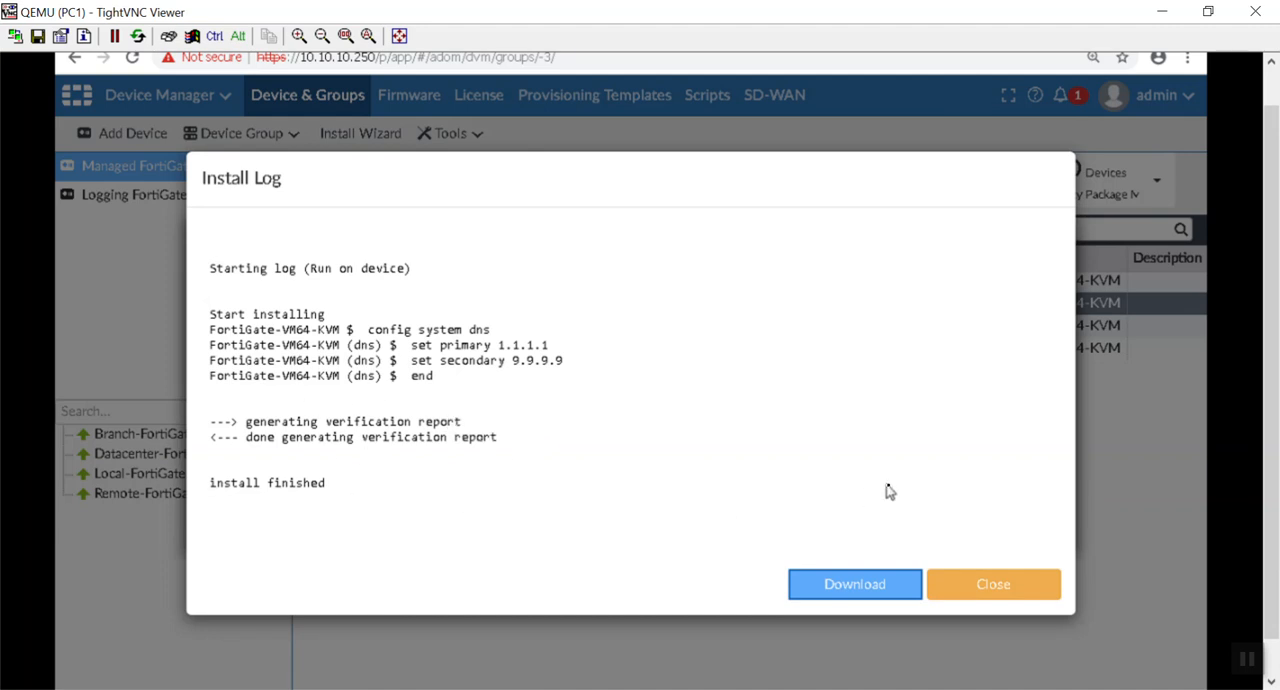
click(958, 585)
click(980, 538)
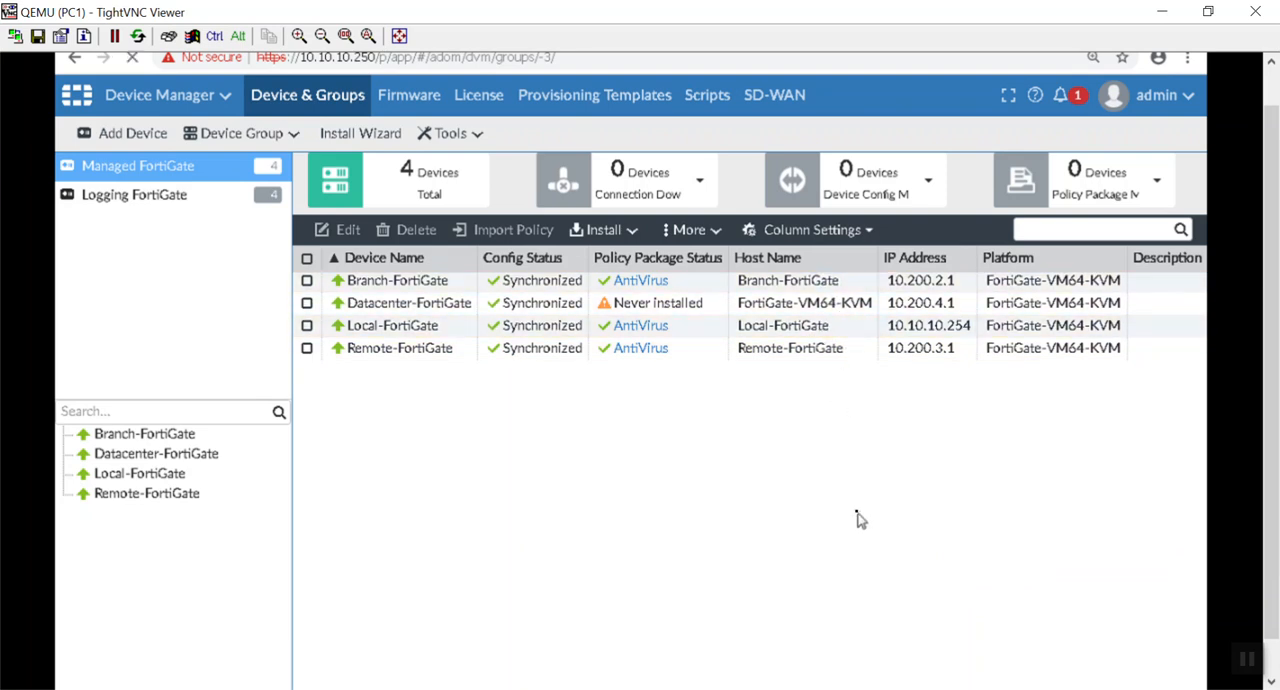
Step: Refresh the managed device list and open the system dashboard of Datacenter-FortiGate
key(F5)
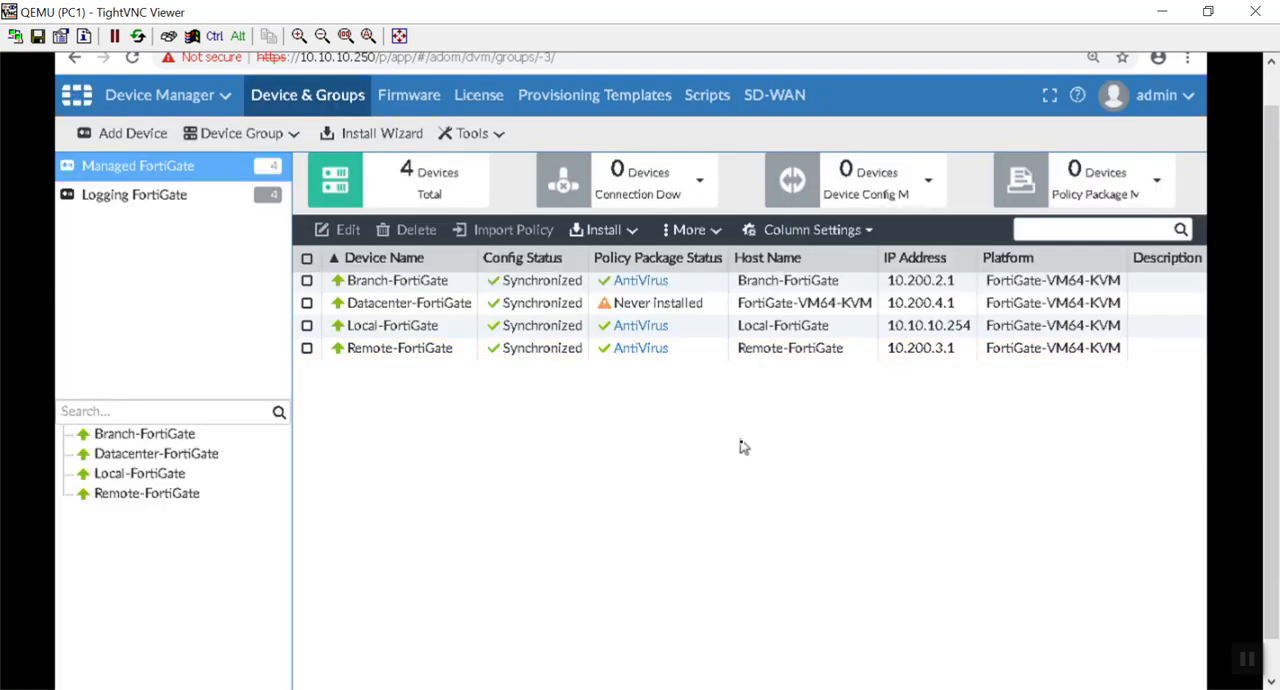
click(181, 196)
click(172, 174)
double_click(797, 302)
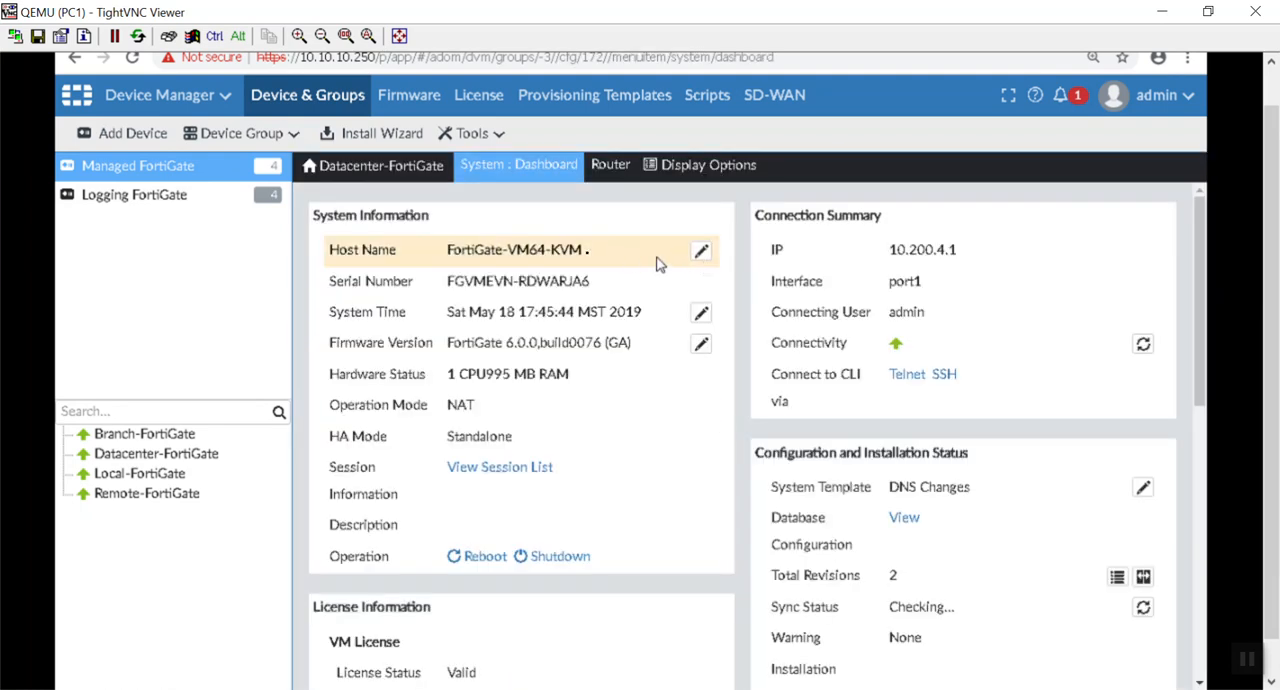
Step: Change the device's host name to DataCenter-FortiGate
click(701, 252)
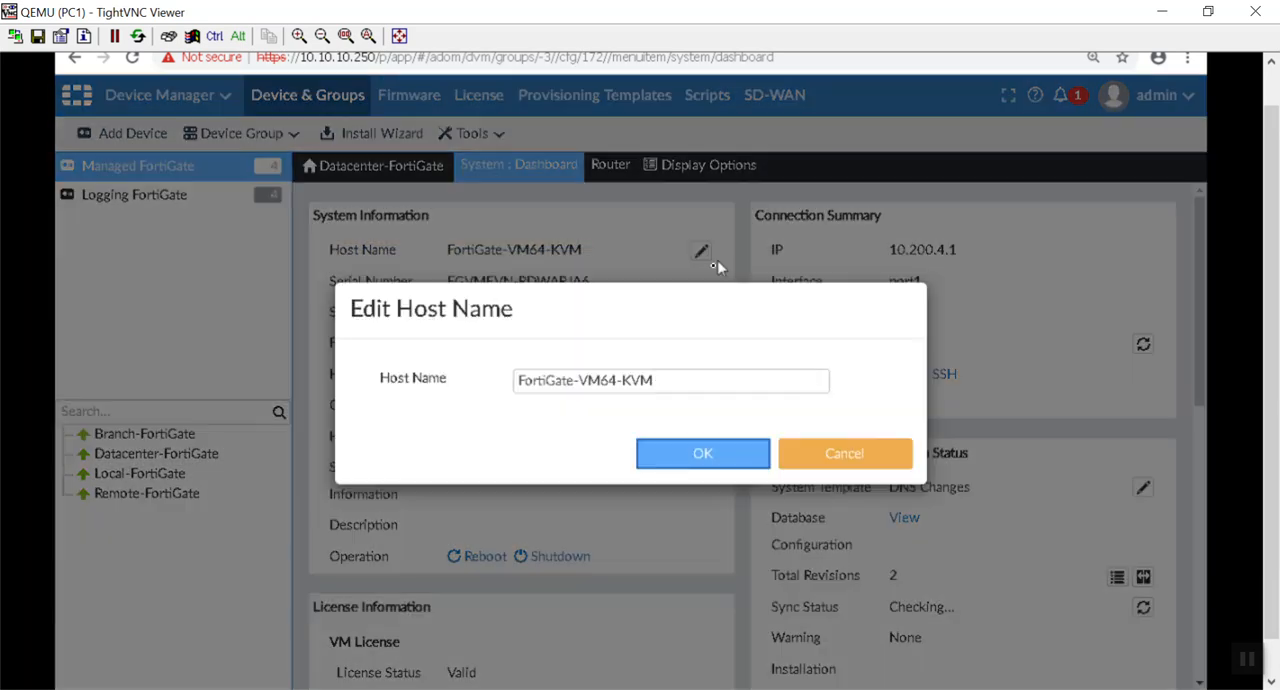
drag(680, 379, 573, 381)
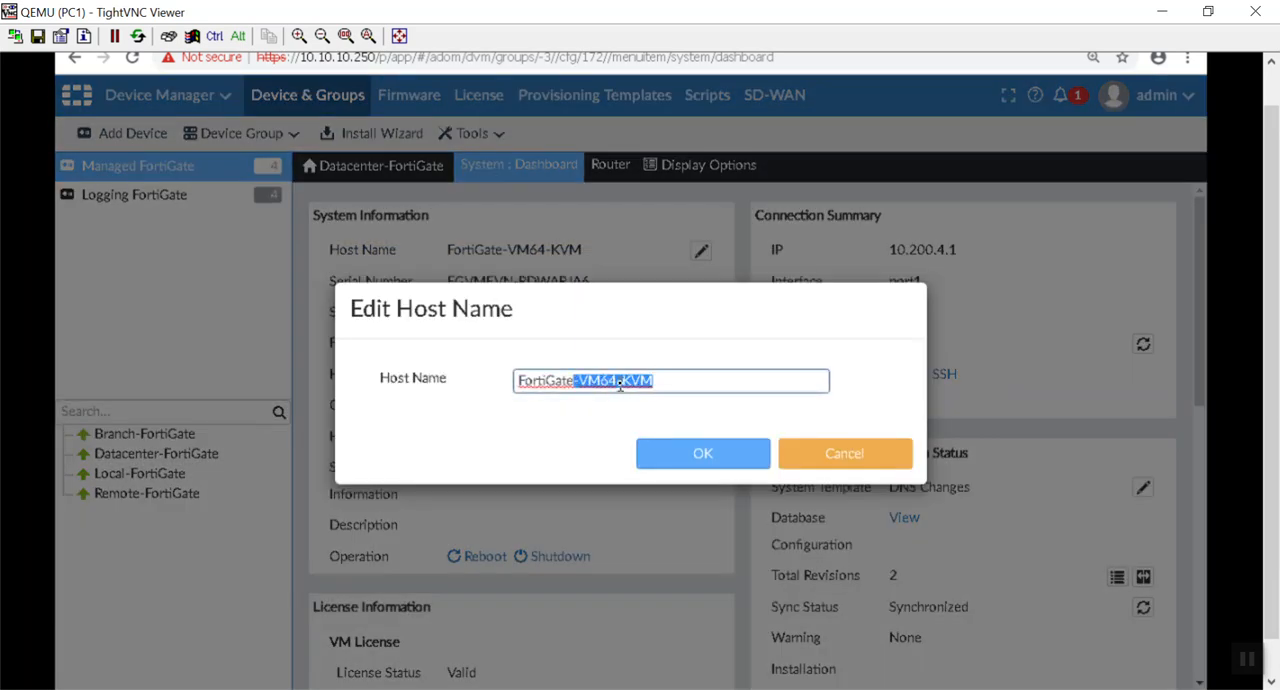
key(BackSpace)
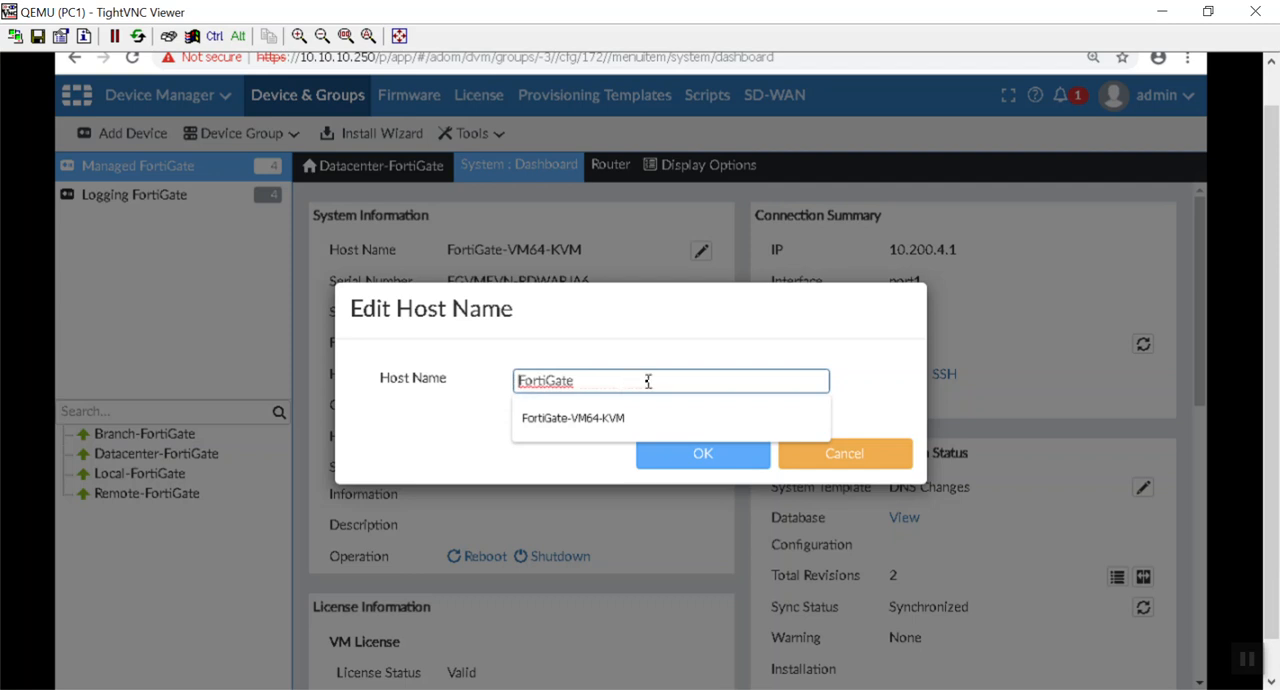
text(Data)
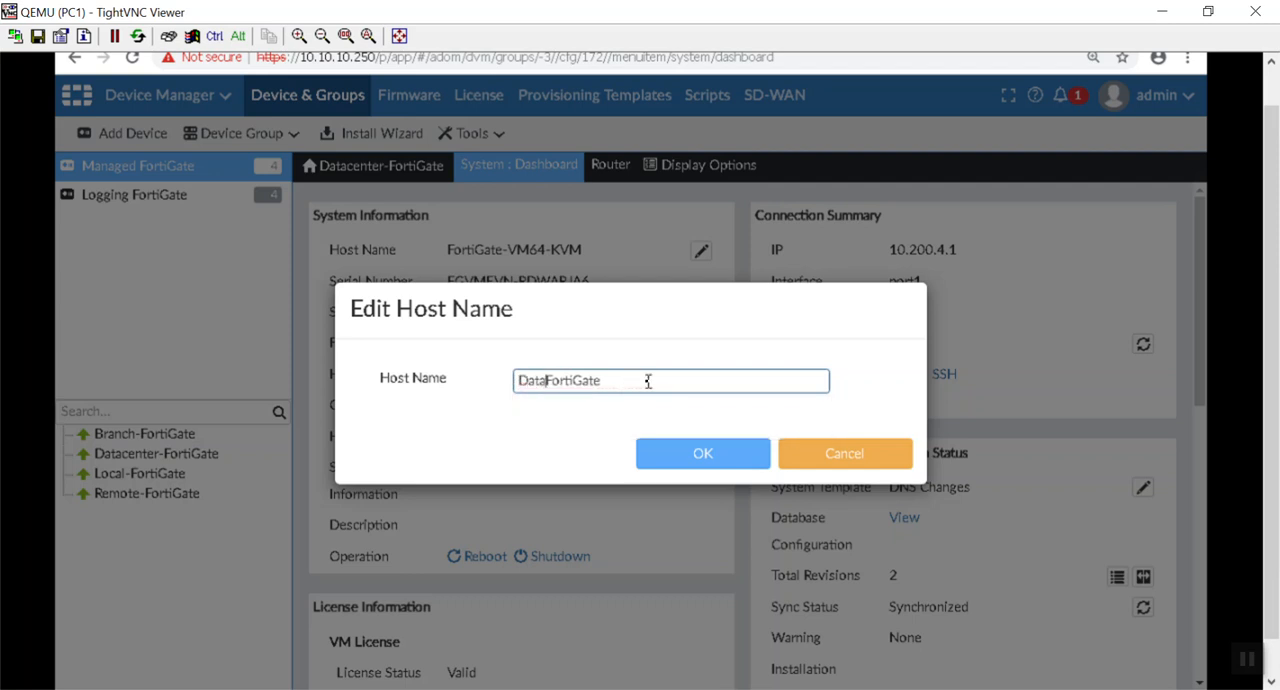
text(Center-)
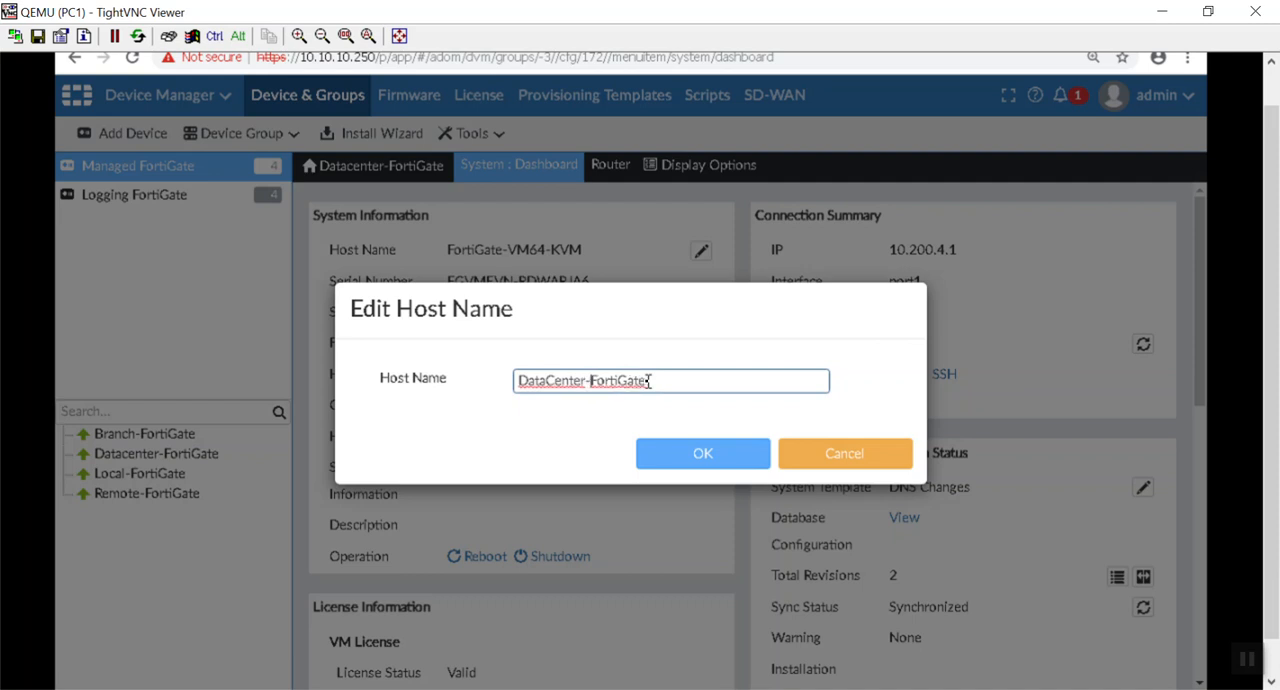
click(717, 458)
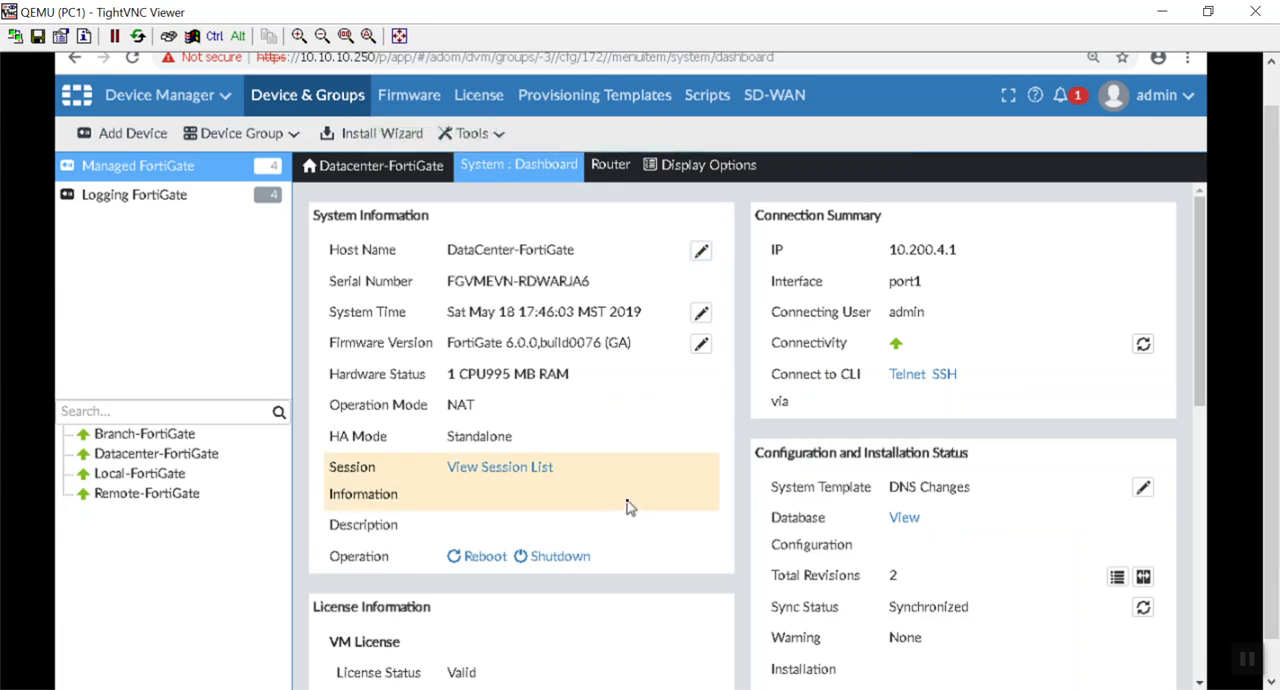
Step: Return to the managed device list to check Datacenter-FortiGate's status, and reopen its dashboard to examine the details
click(112, 100)
click(177, 206)
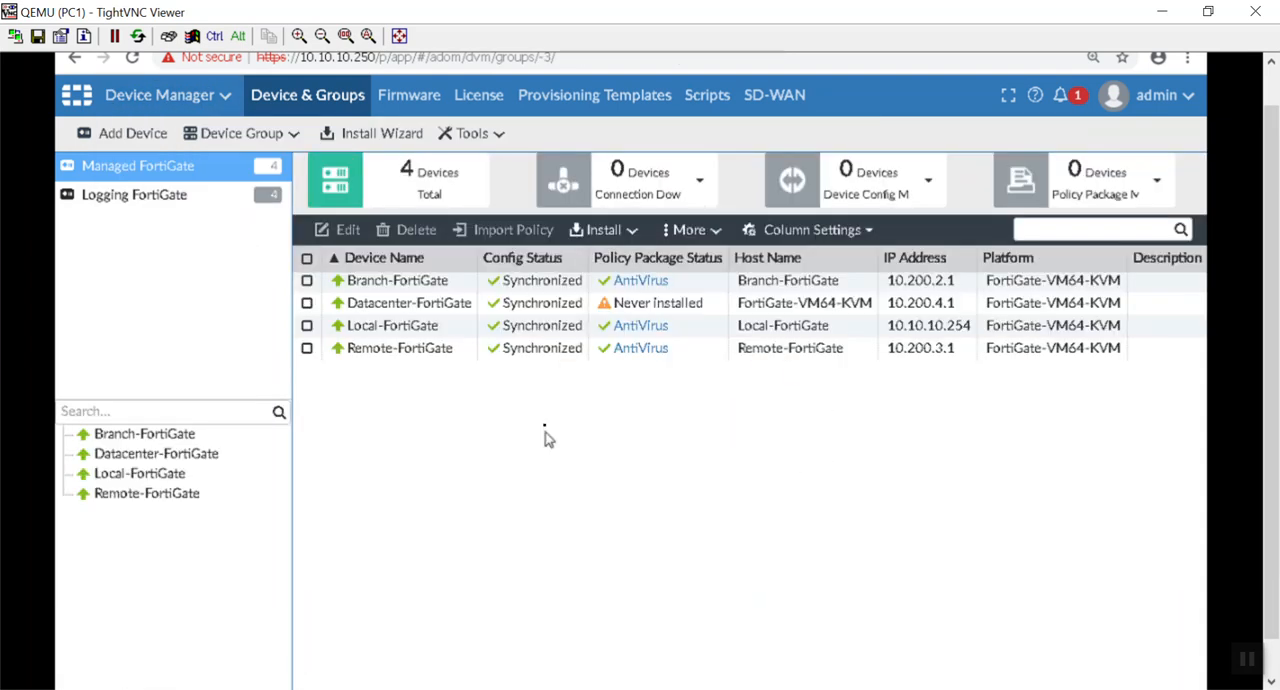
double_click(528, 302)
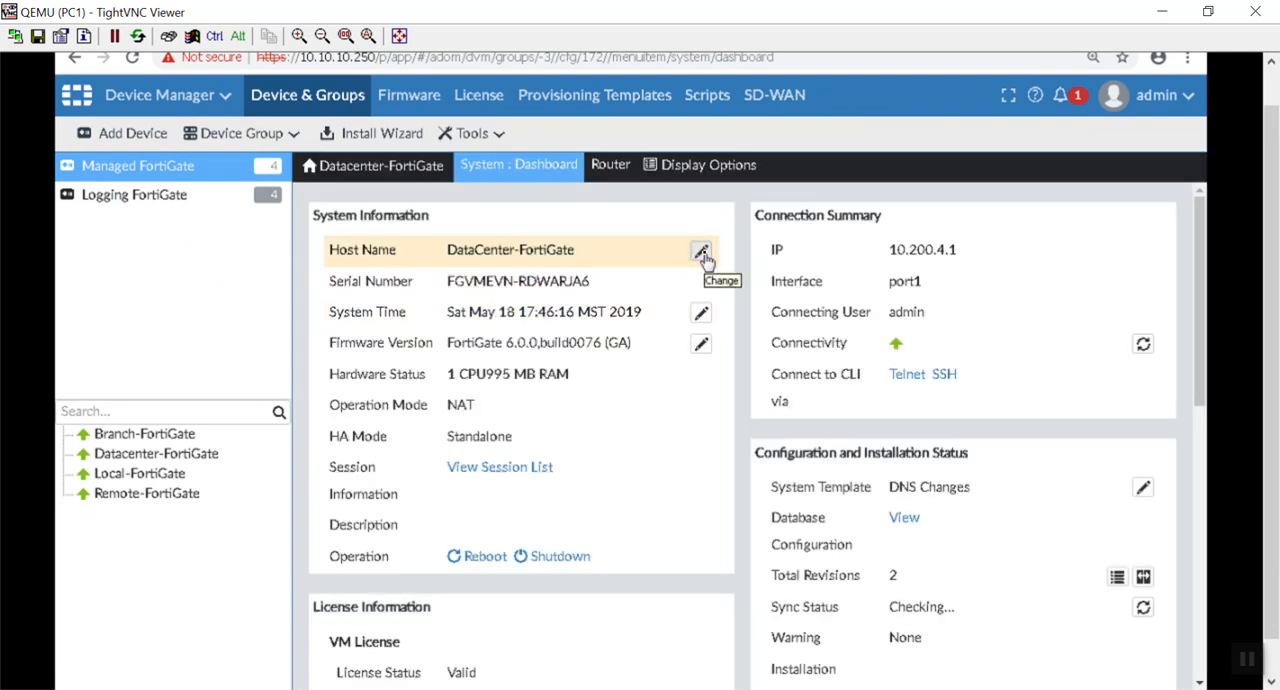
scroll(694, 451, down, 6)
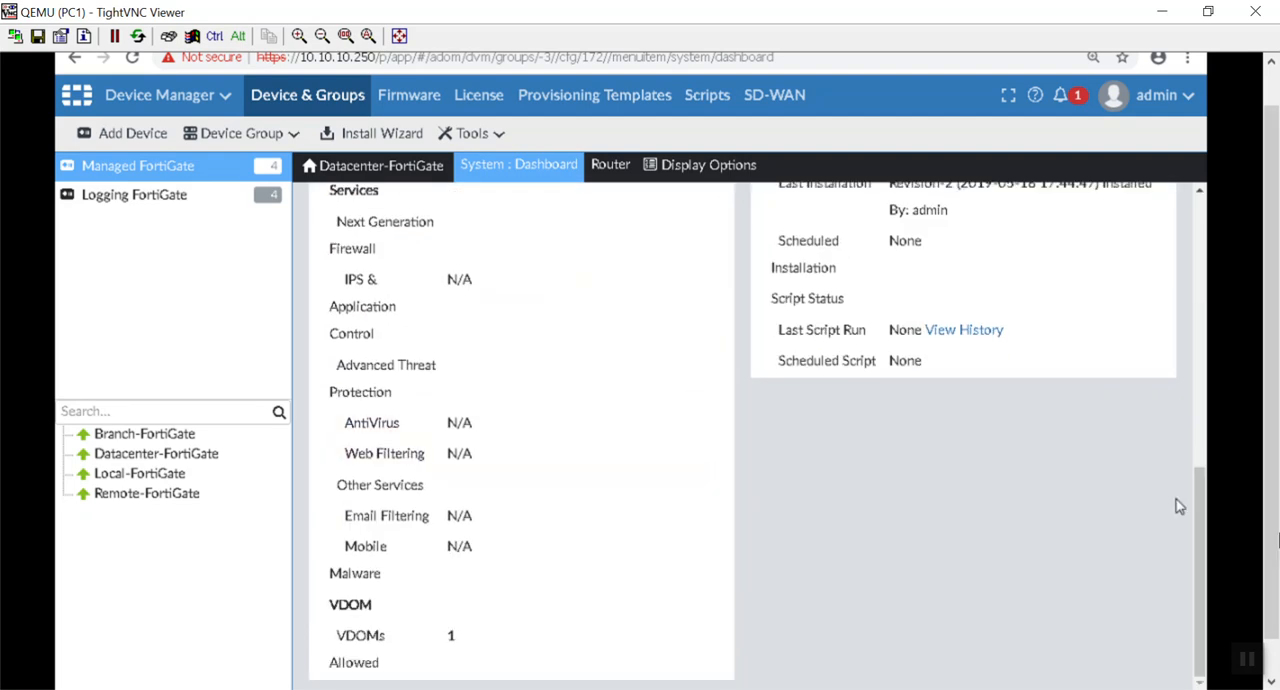
Step: Examine the rest of Datacenter-FortiGate's system dashboard and return to the managed device list
scroll(1273, 540, down, 1)
scroll(1025, 563, up, 6)
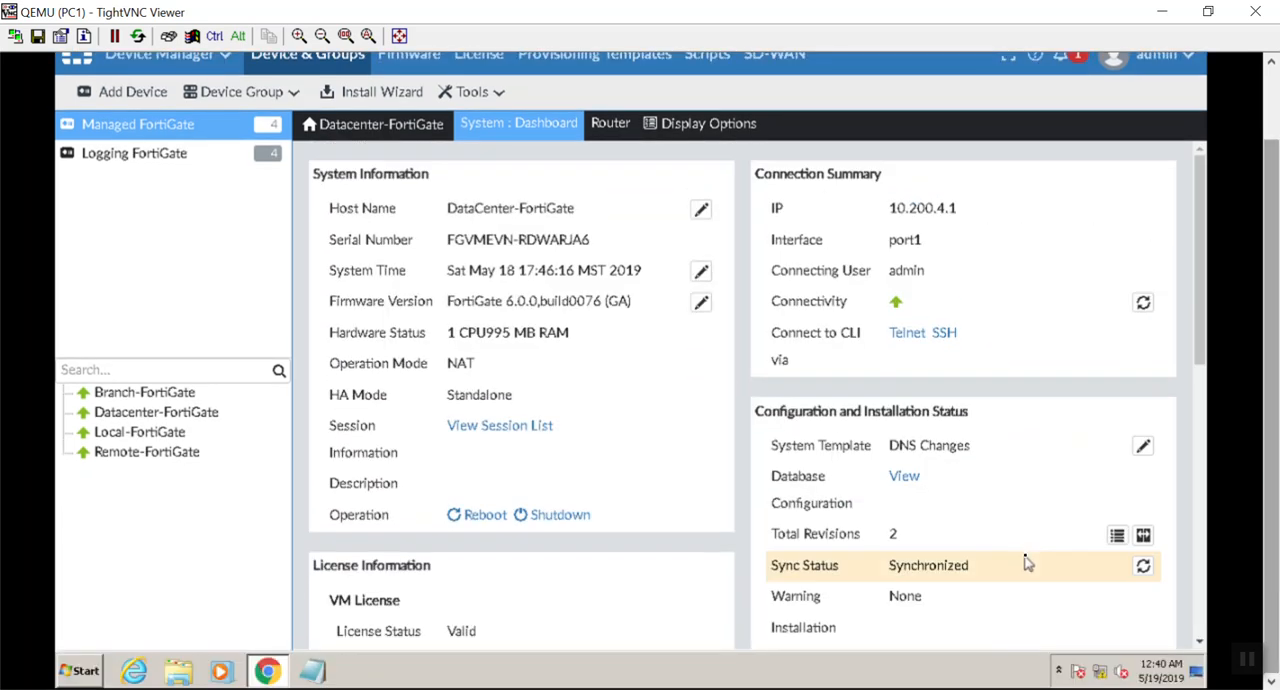
click(138, 130)
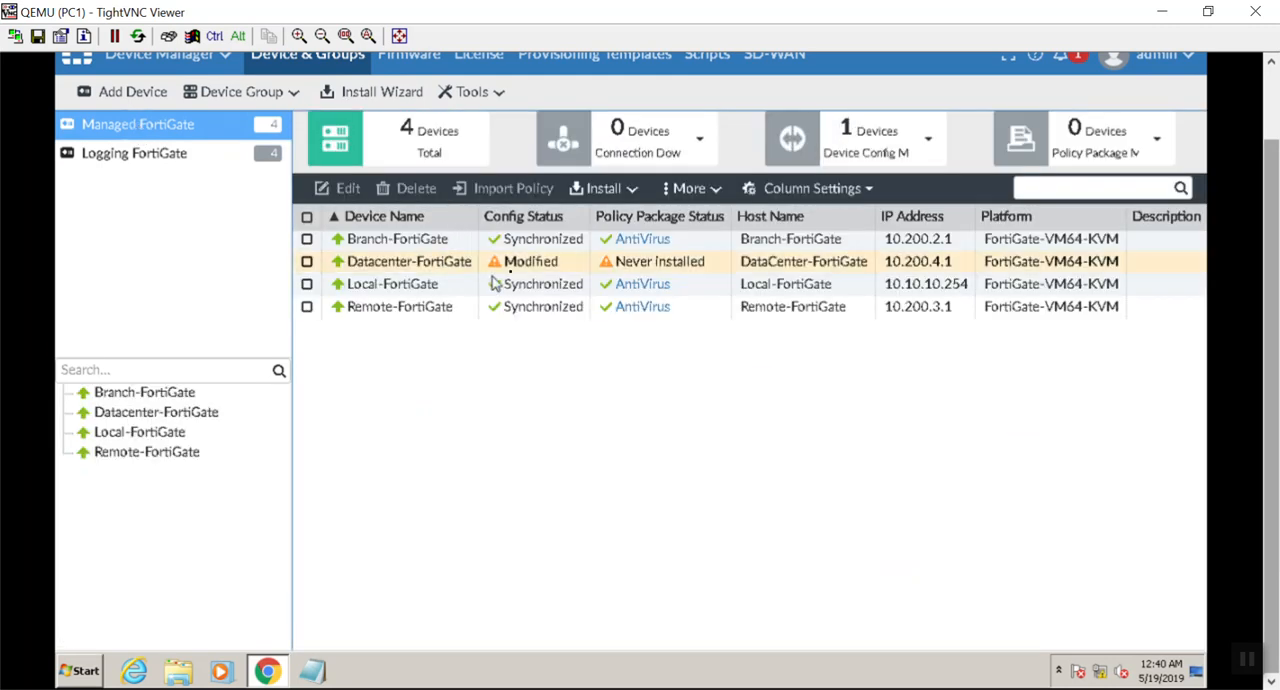
Step: Install the modified device configuration on Datacenter-FortiGate with Install Config
right_click(518, 258)
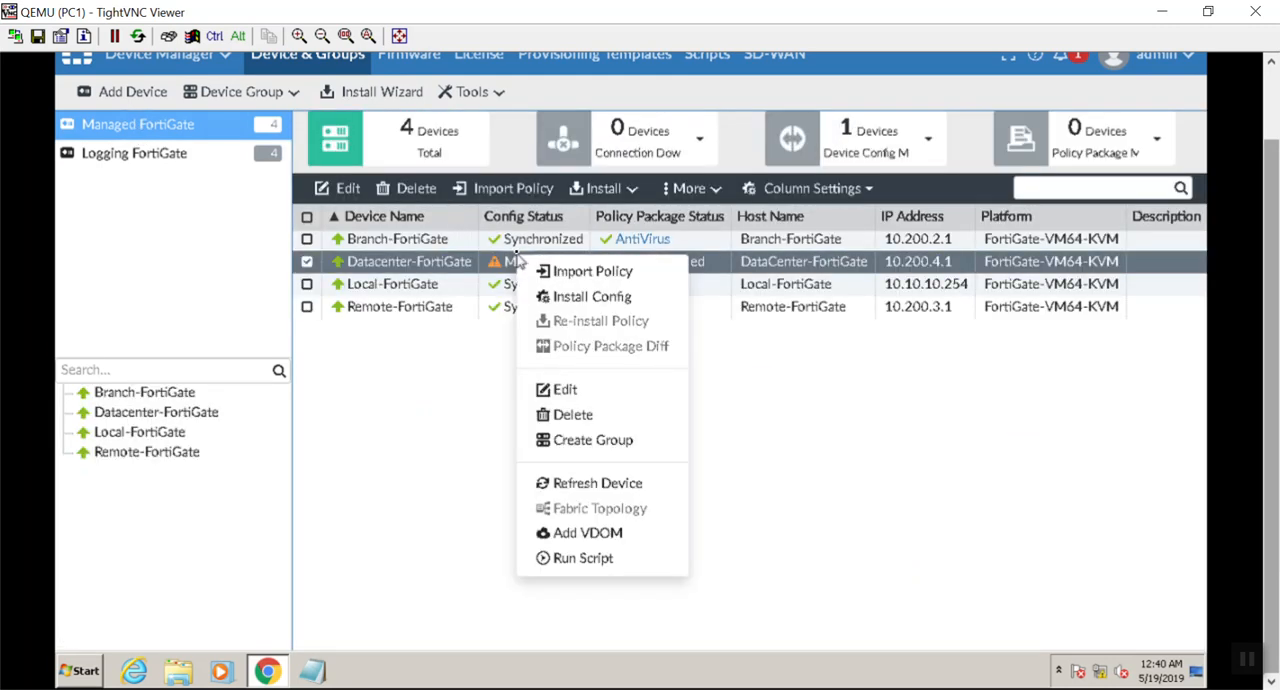
click(888, 462)
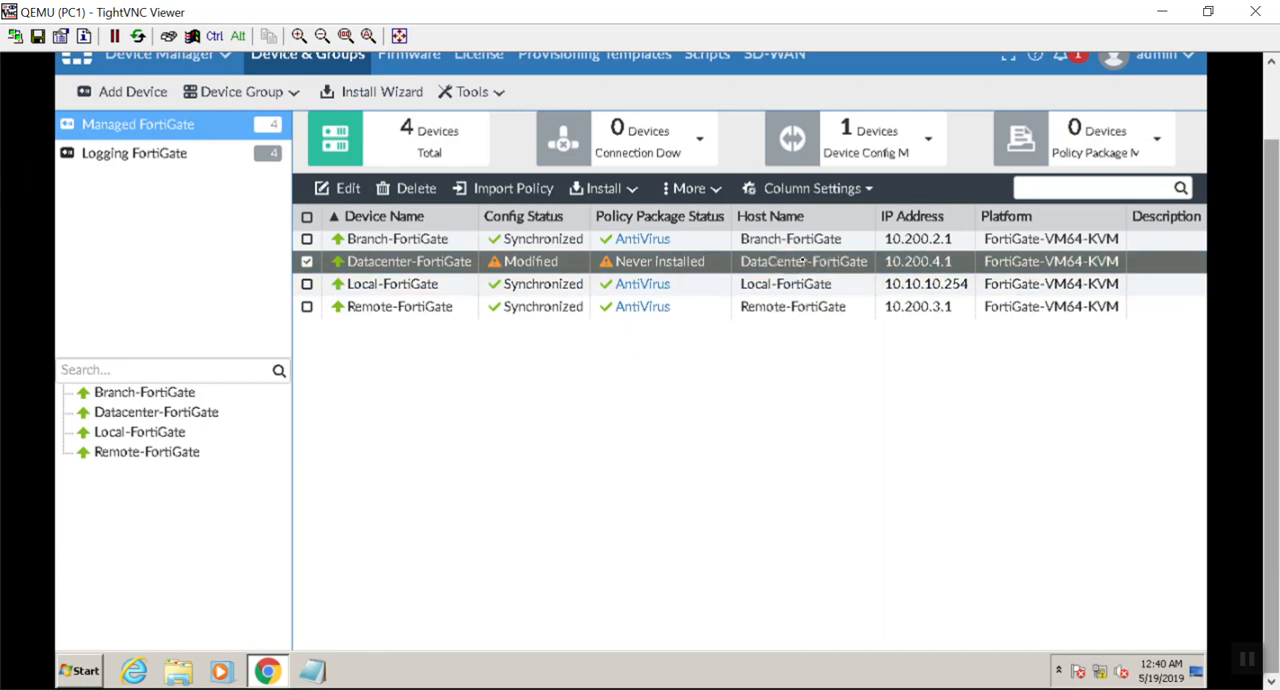
right_click(486, 261)
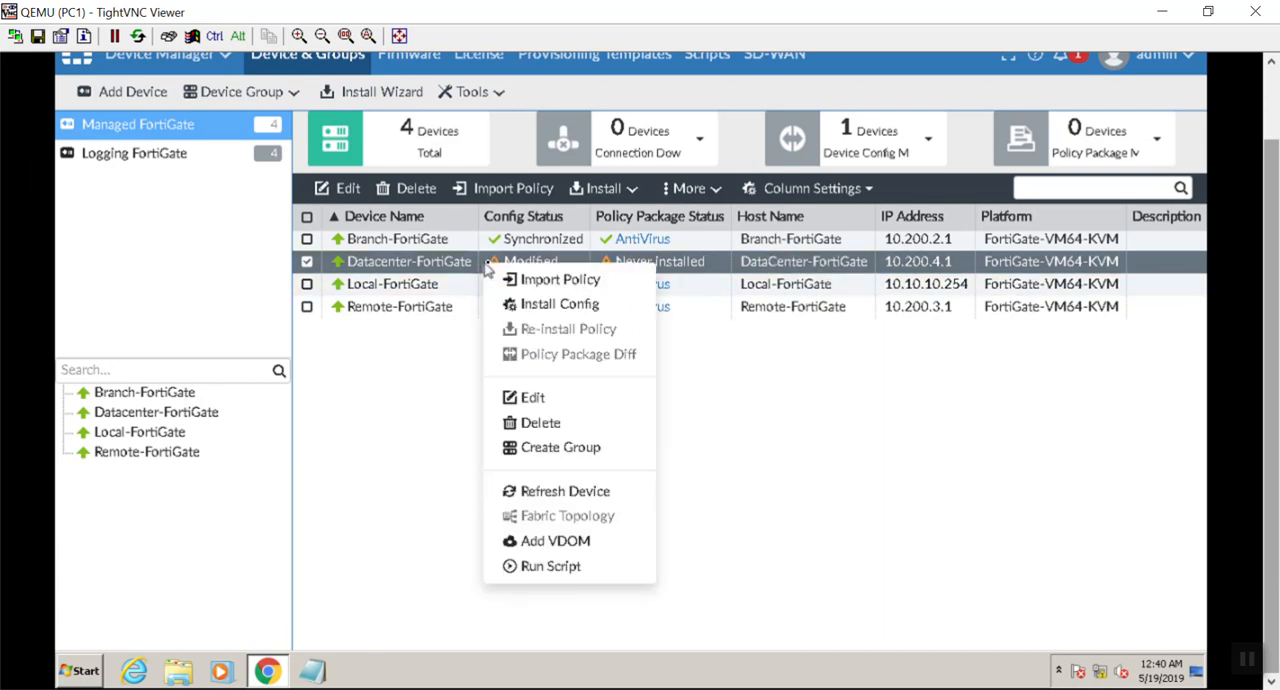
click(533, 306)
click(737, 414)
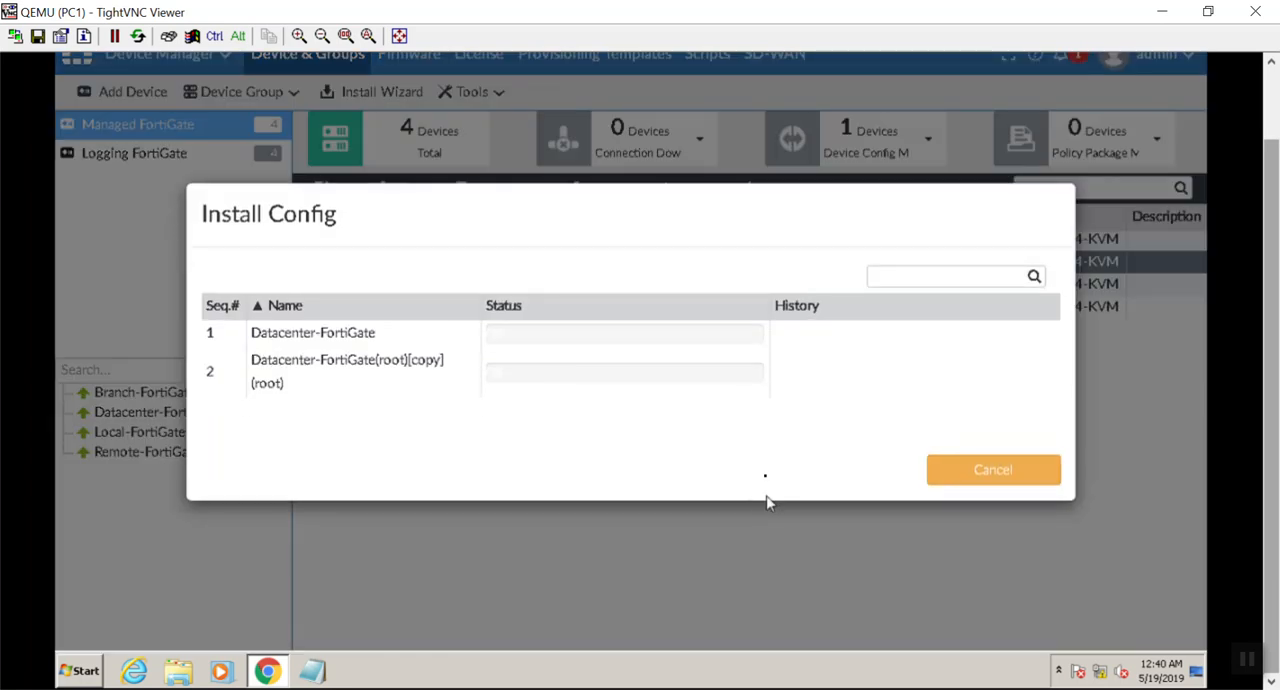
Step: Move the PC1 remote viewer window out of the way and switch to the FortiDemo topology in GNS3
drag(767, 10, 705, 242)
click(1091, 239)
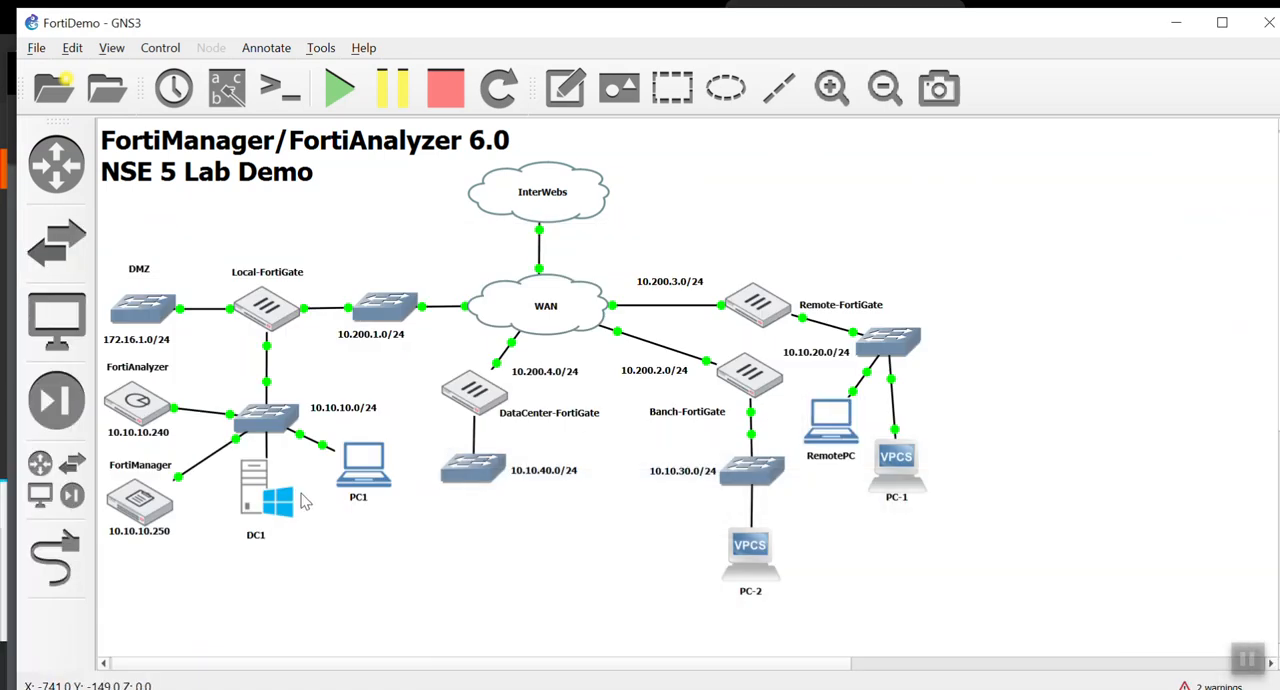